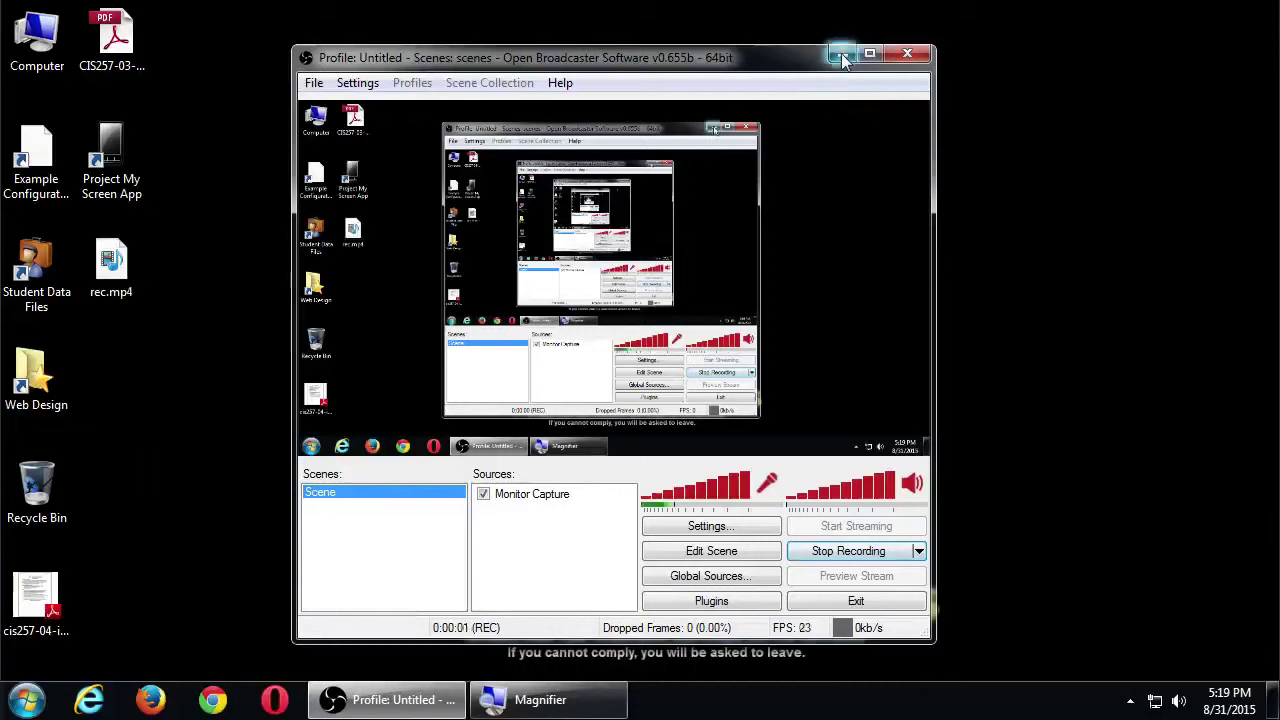
Minimize the OBS recording window to reveal the Windows desktop
{"action": "left_click", "coordinate": [843, 53]}
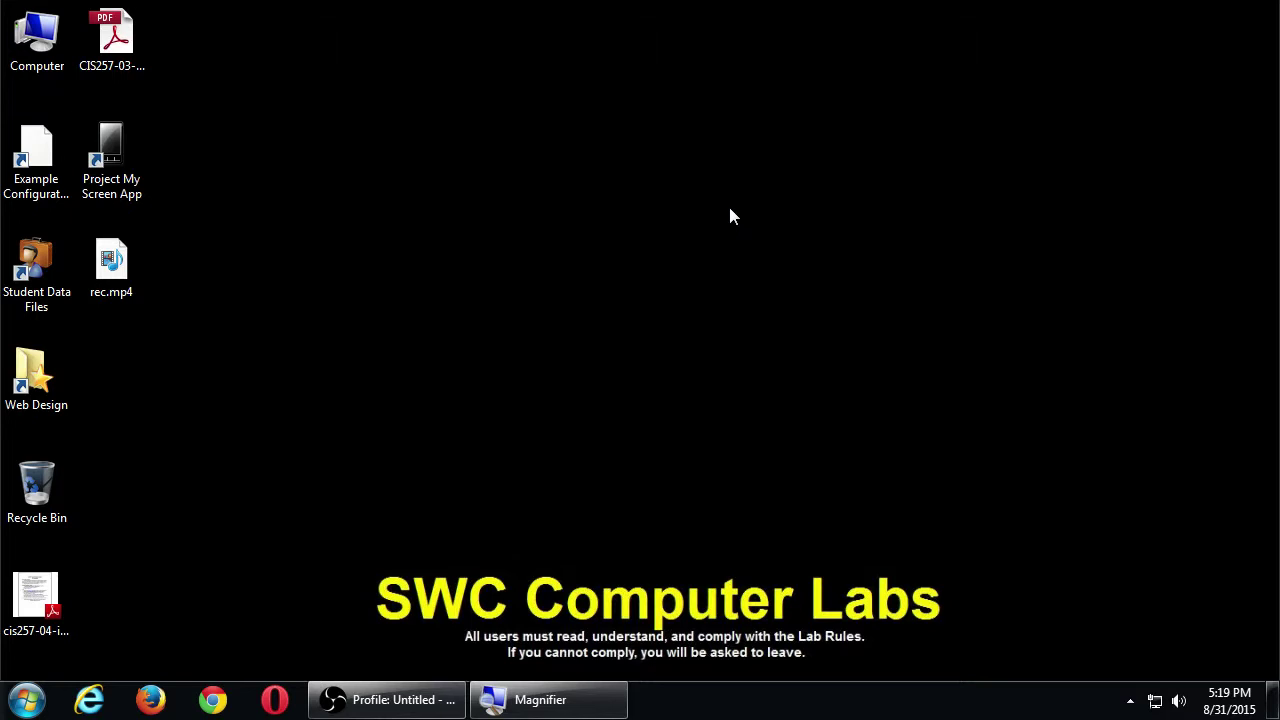
Launch Notepad from the Start search with 'note' and magnify the screen
{"action": "key", "text": "super"}
{"action": "type", "text": "note"}
{"action": "key", "text": "Return"}
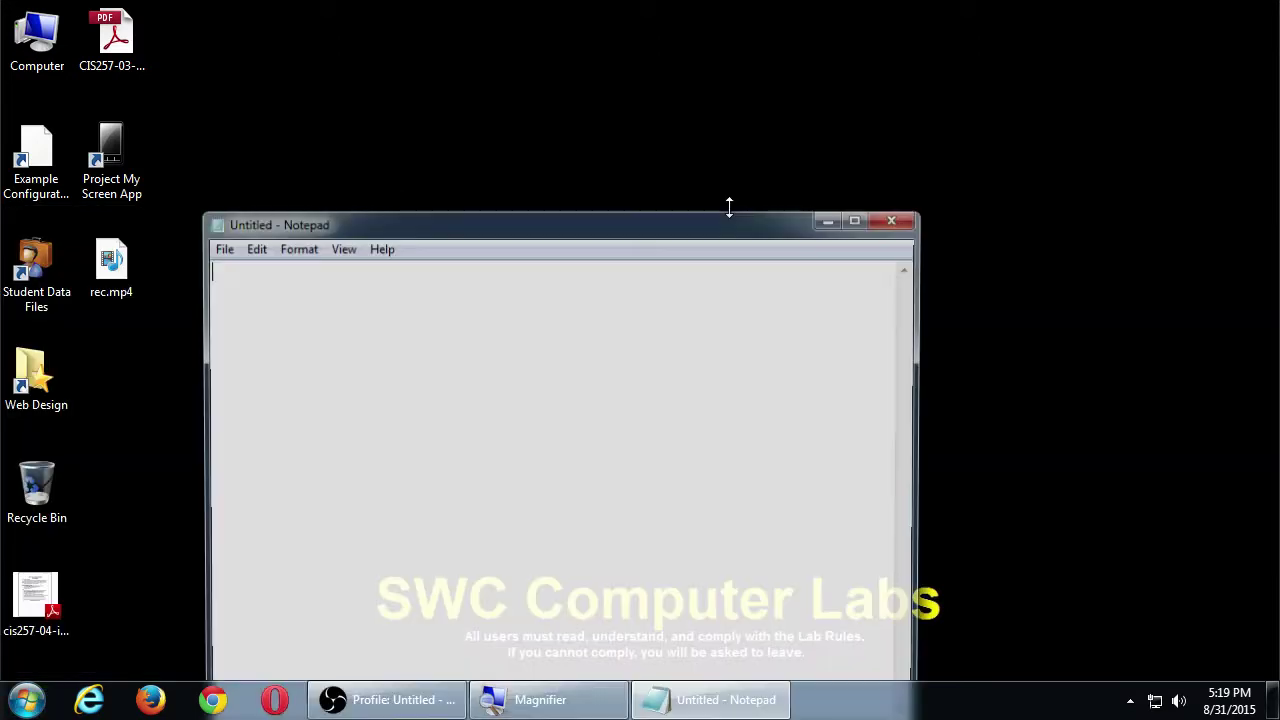
{"action": "key", "text": "super+plus"}
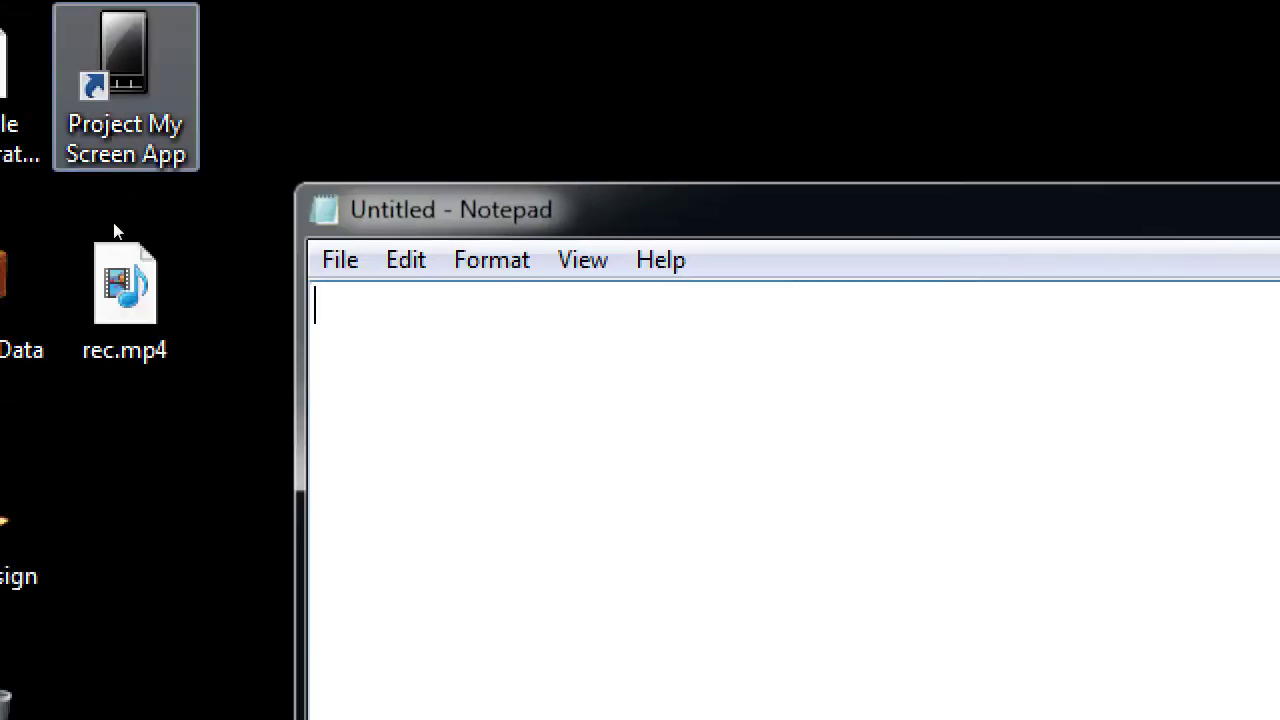
Type Analytics, Statistics, Insights, KPI on separate lines, then a tab-indented '--It's about Keeping Track'
{"action": "type", "text": "An"}
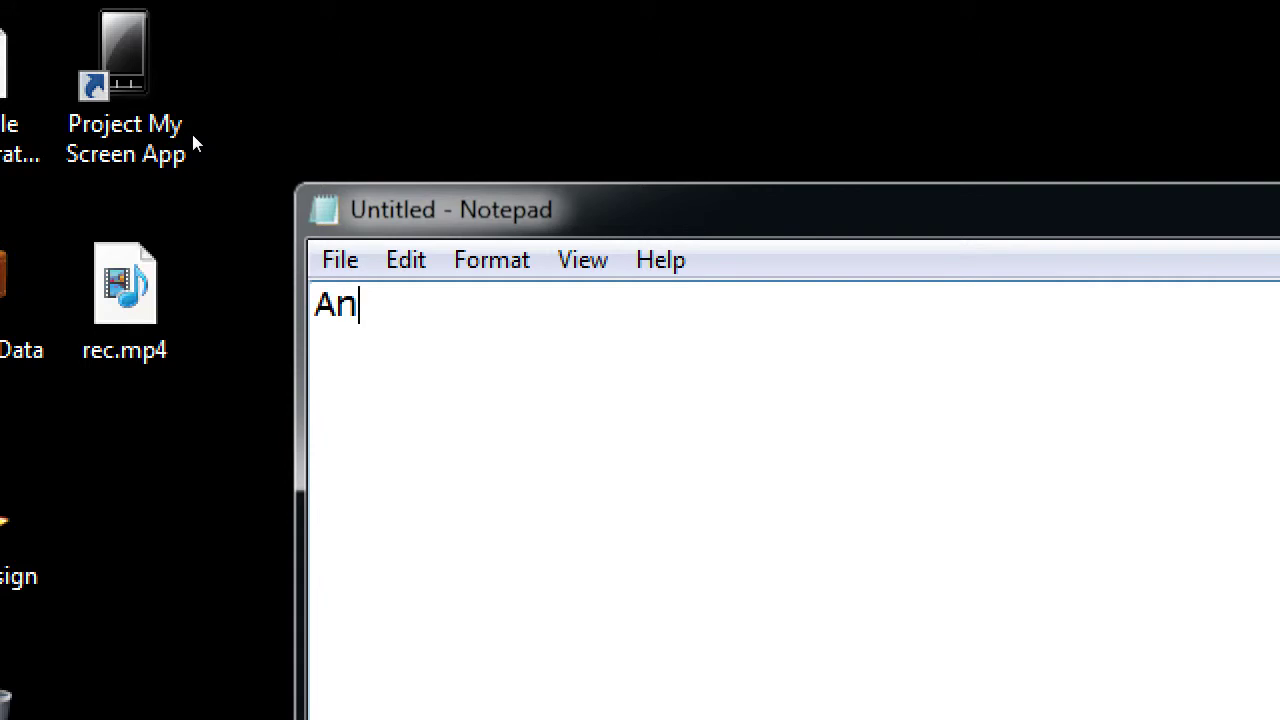
{"action": "type", "text": "alytics"}
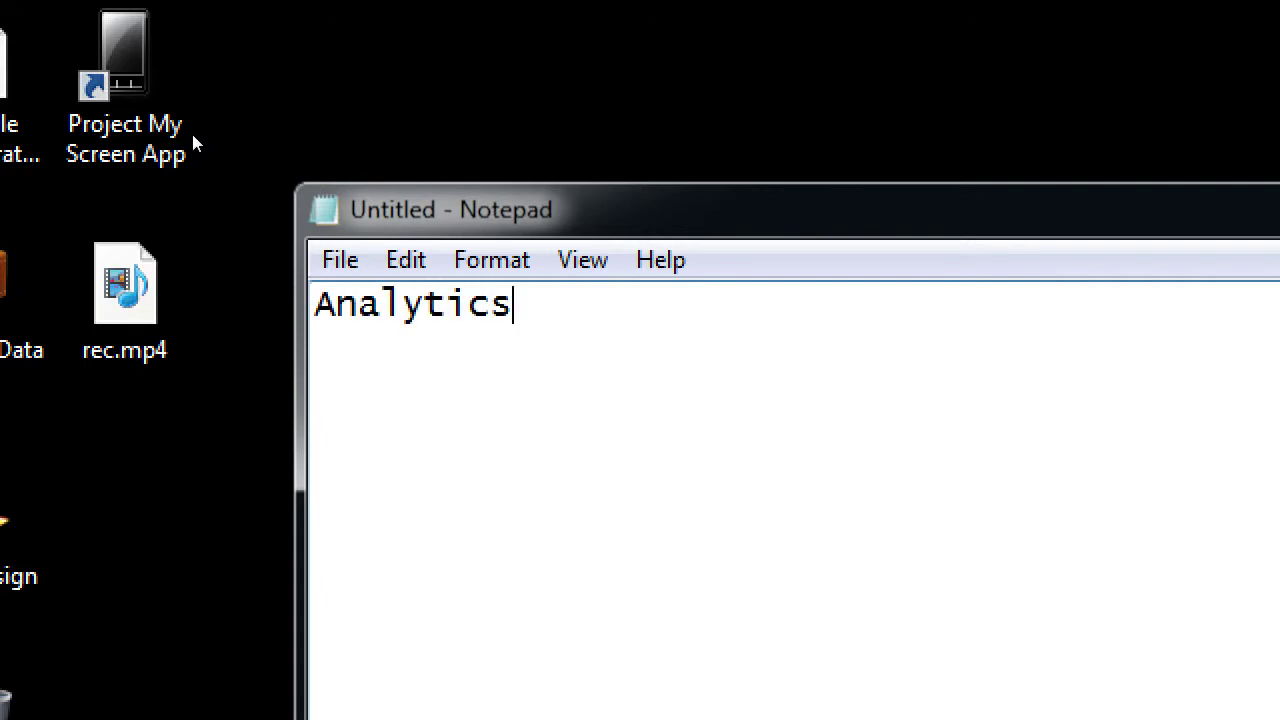
{"action": "key", "text": "Return"}
{"action": "type", "text": "Statistic"}
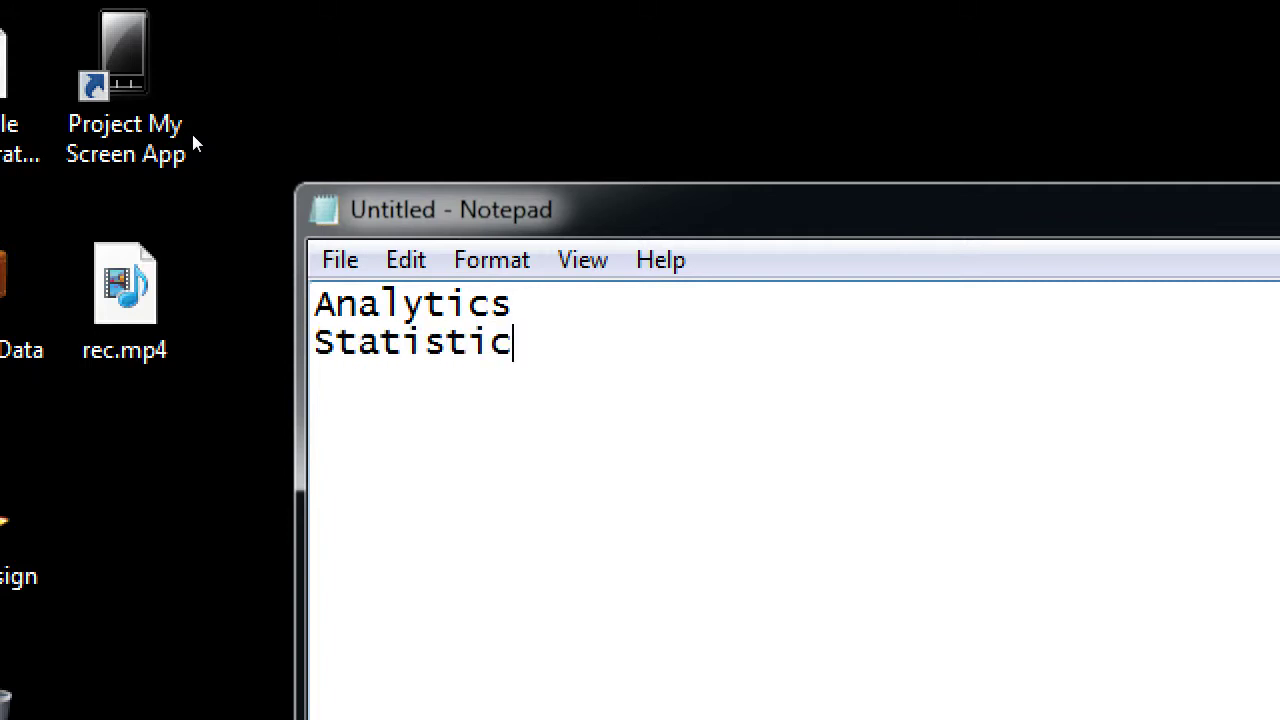
{"action": "type", "text": "s"}
{"action": "key", "text": "Return"}
{"action": "type", "text": "Ingi"}
{"action": "key", "text": "BackSpace"}
{"action": "key", "text": "BackSpace"}
{"action": "type", "text": "sights"}
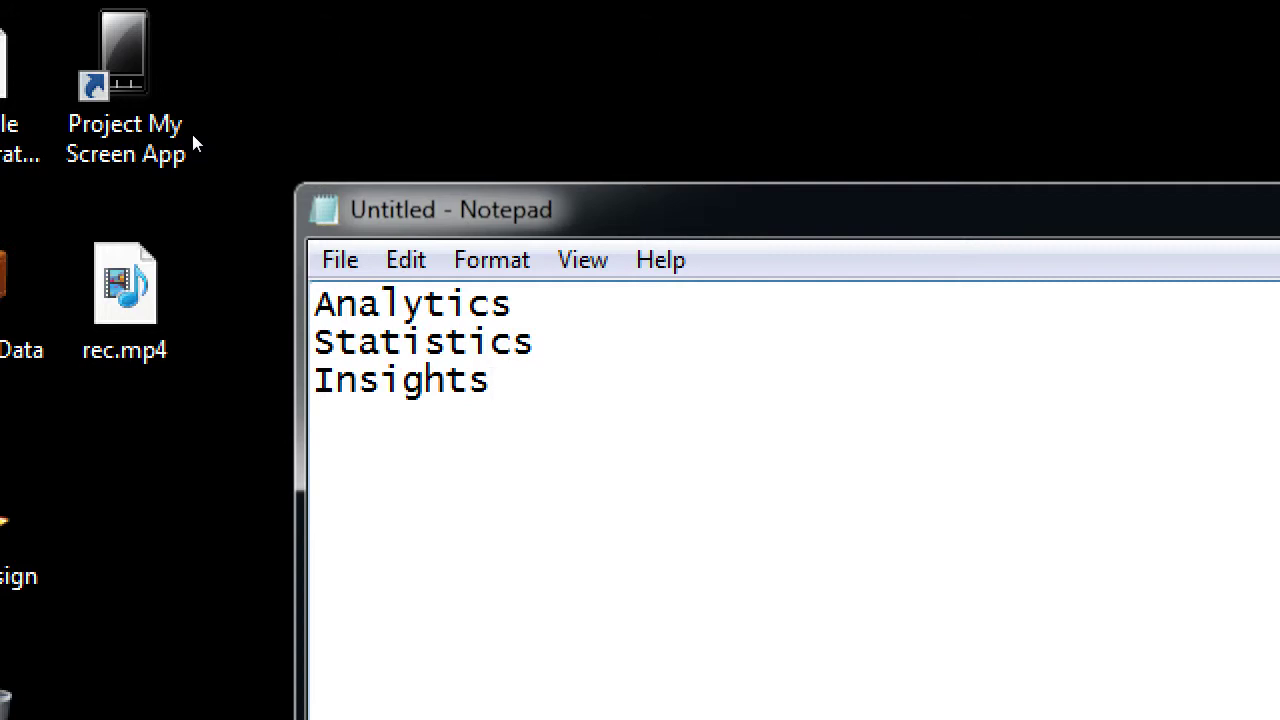
{"action": "key", "text": "Return"}
{"action": "type", "text": "KPI"}
{"action": "key", "text": "Return"}
{"action": "key", "text": "Tab"}
{"action": "type", "text": "--"}
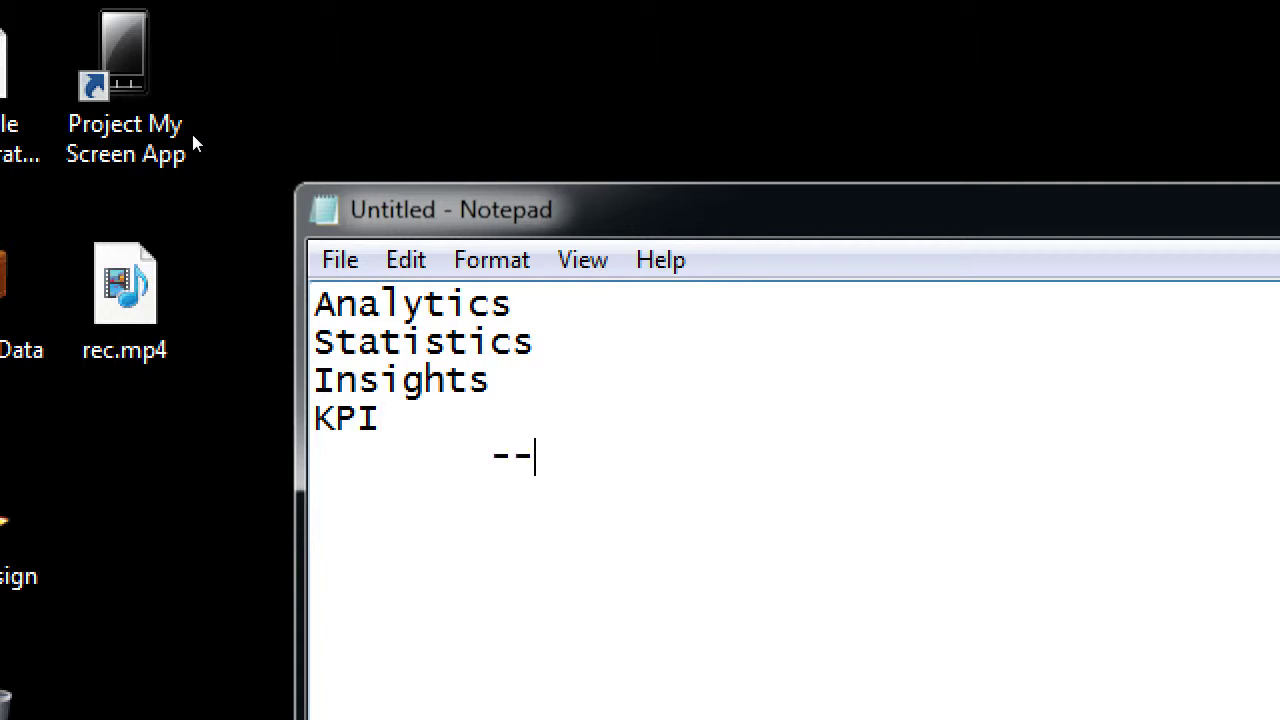
{"action": "type", "text": "It's about K"}
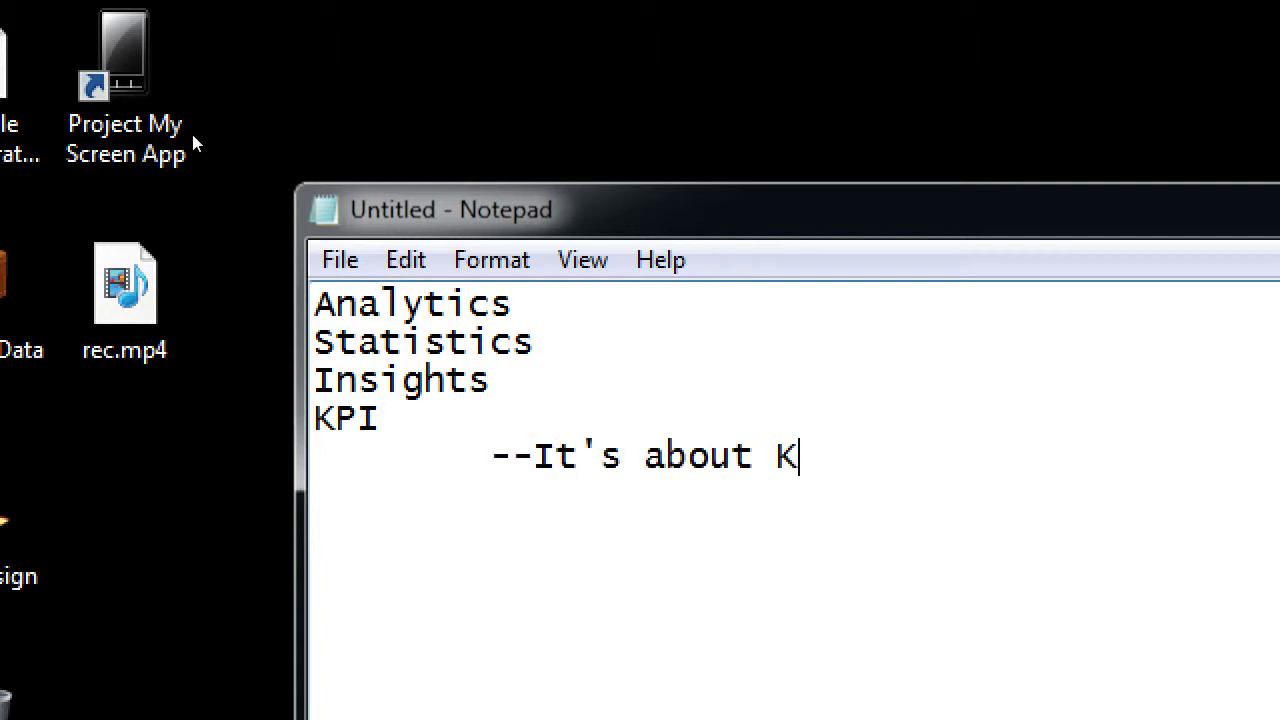
{"action": "type", "text": "eeping Tr"}
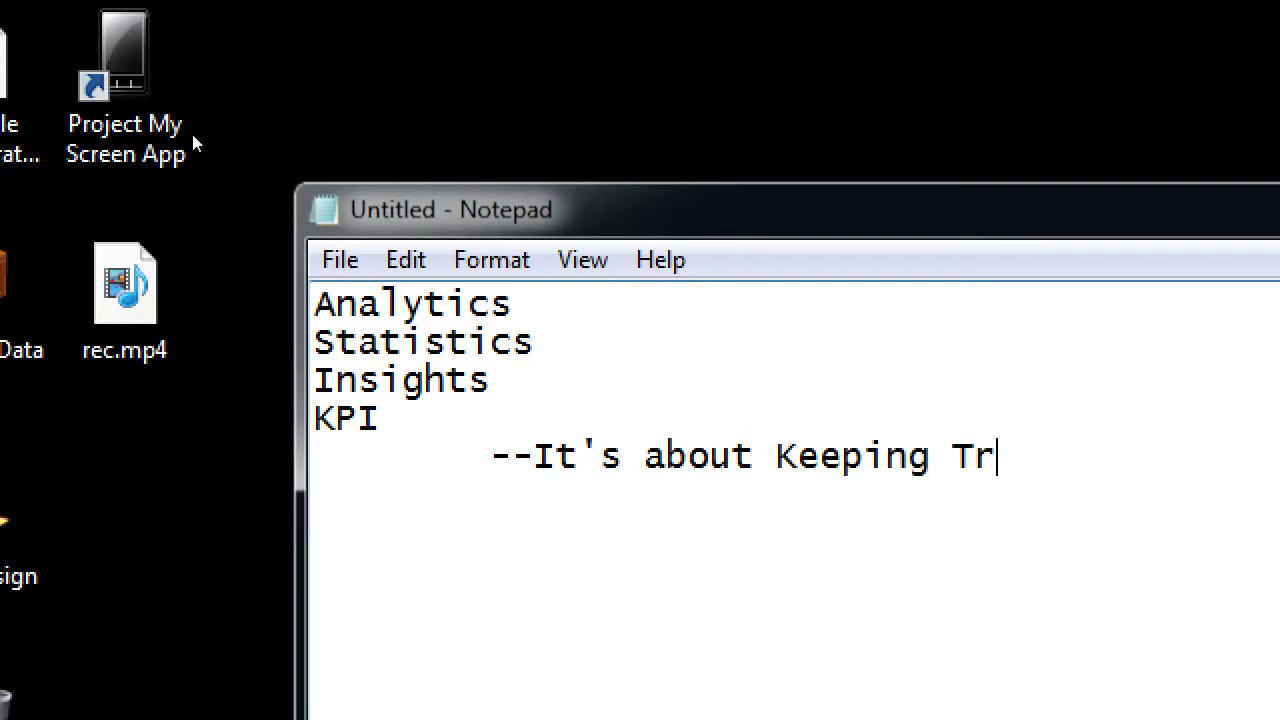
{"action": "type", "text": "ack"}
Add '(Key Performance Indicators)' after KPI
{"action": "key", "text": "Up"}
{"action": "type", "text": "()"}
{"action": "key", "text": "Left"}
{"action": "type", "text": "Key Perfom"}
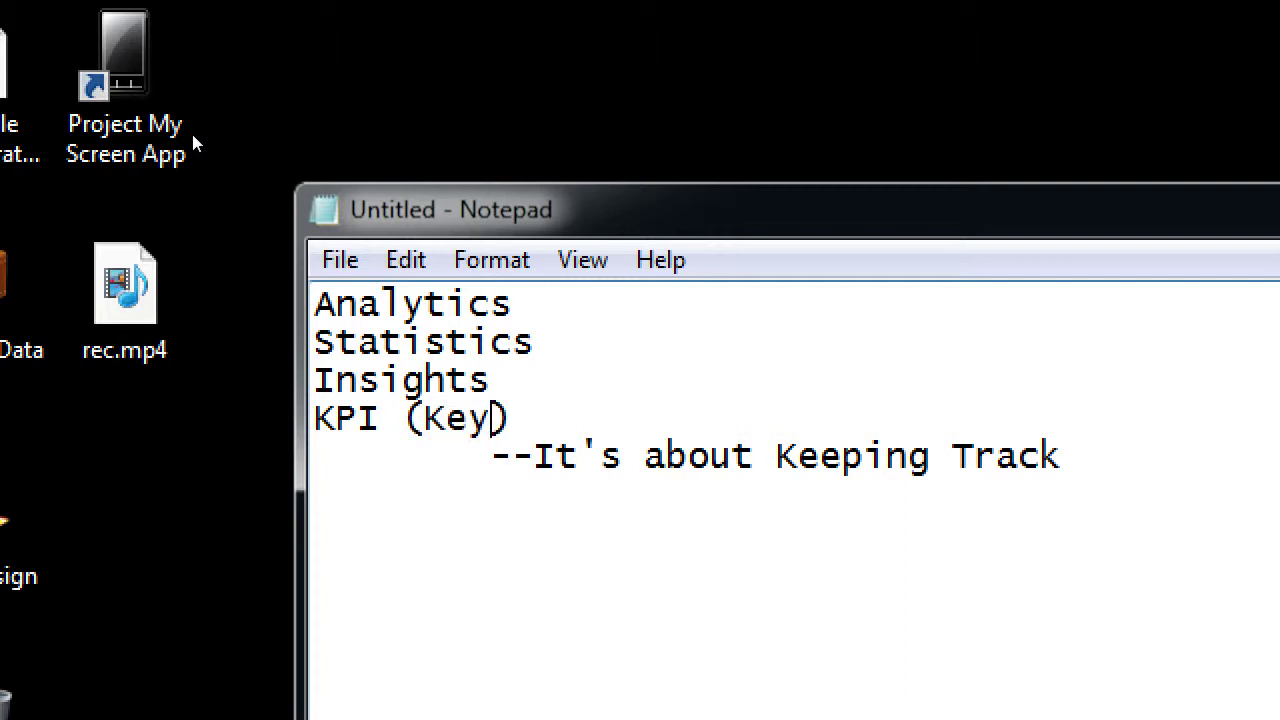
{"action": "key", "text": "BackSpace"}
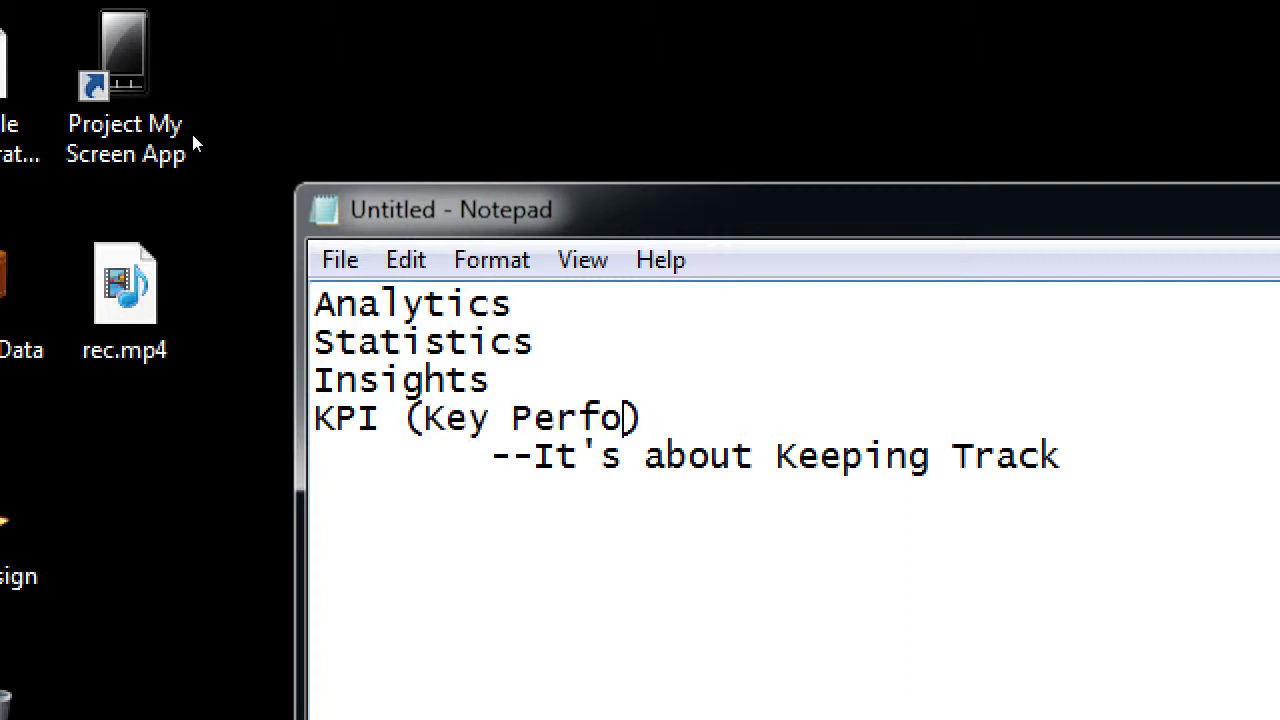
{"action": "type", "text": "rmance Indicators"}
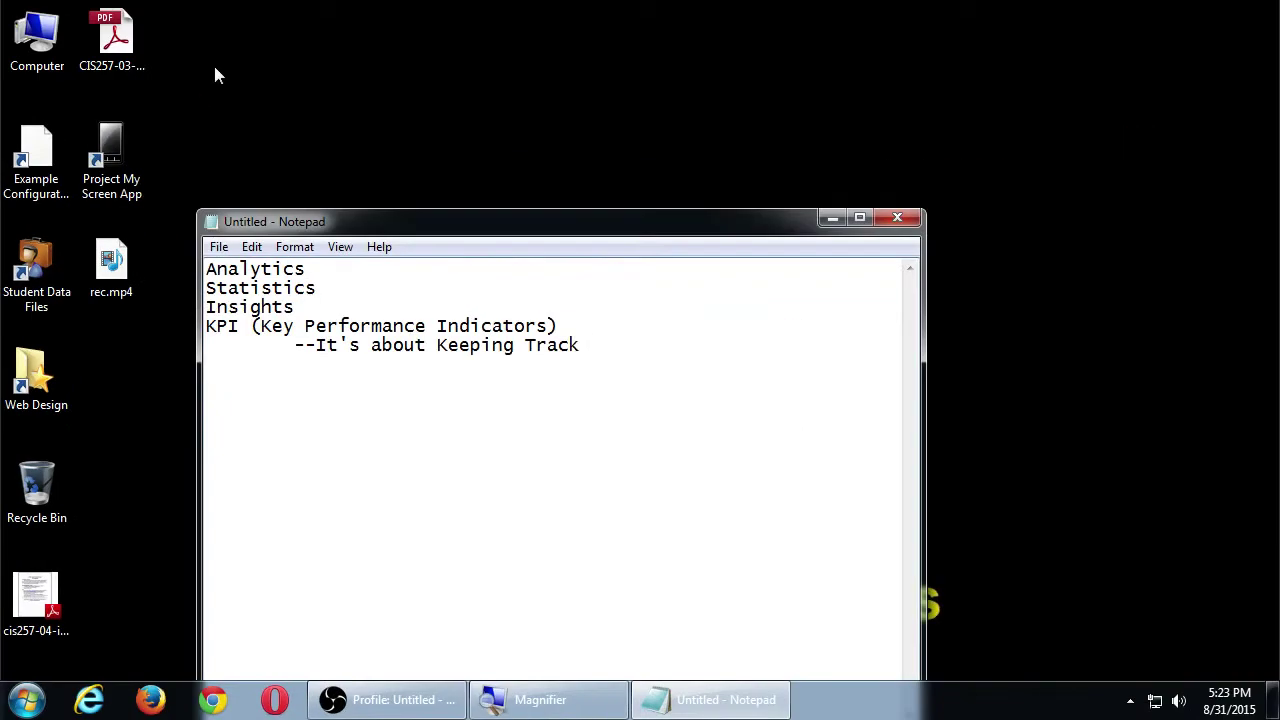
Minimize Notepad and launch Firefox from the taskbar
{"action": "left_click_drag", "start_coordinate": [580, 226], "coordinate": [688, 121]}
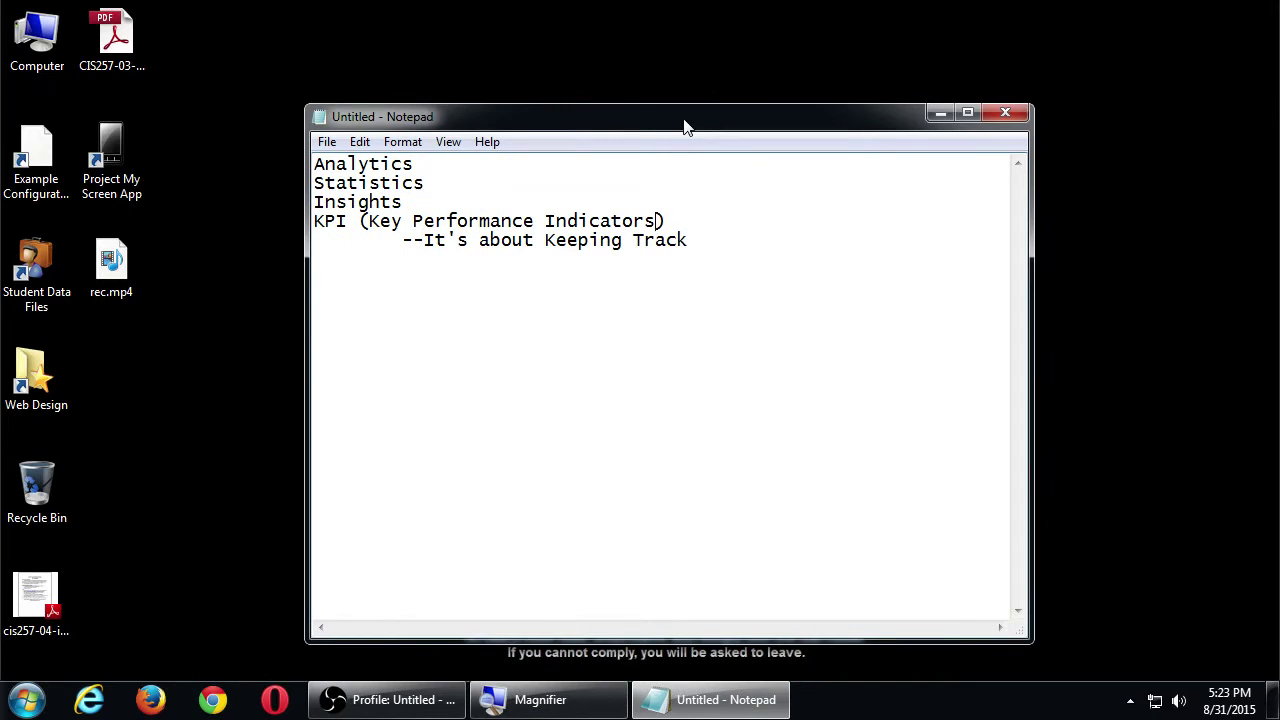
{"action": "left_click", "coordinate": [941, 112]}
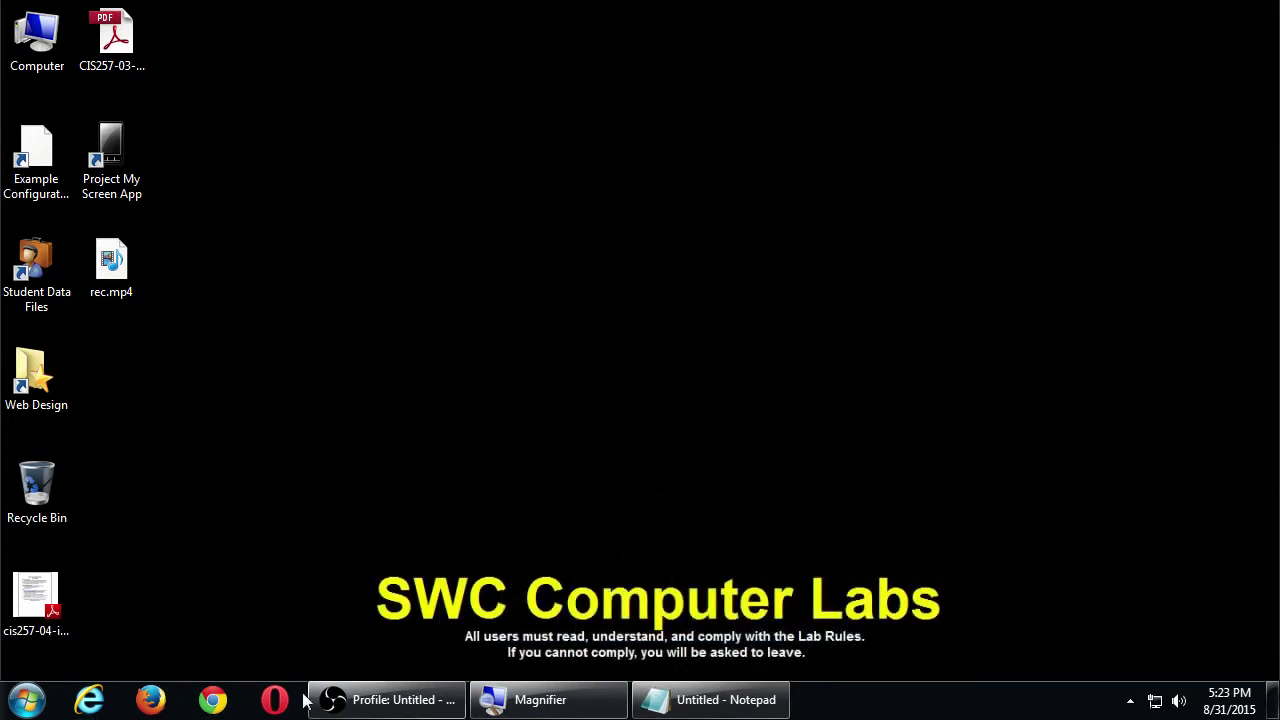
{"action": "left_click", "coordinate": [150, 700]}
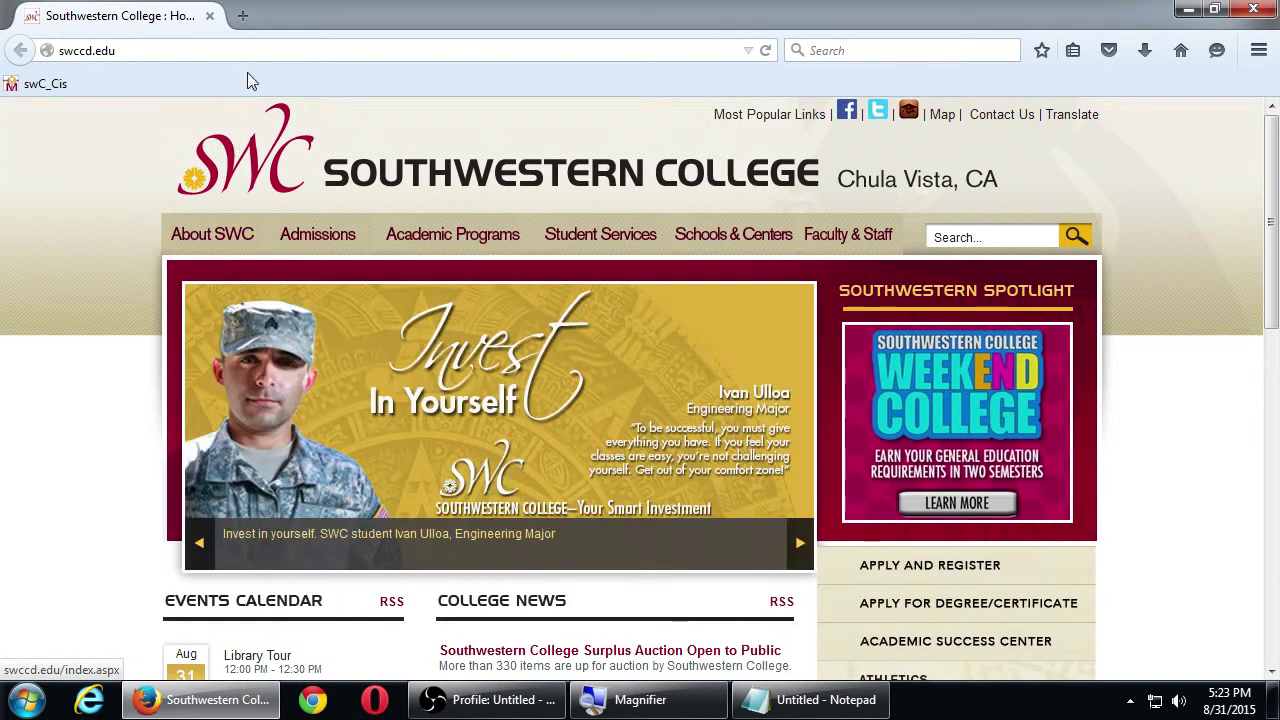
Turn off Firefox's Bookmarks Toolbar and select the current address
{"action": "right_click", "coordinate": [255, 79]}
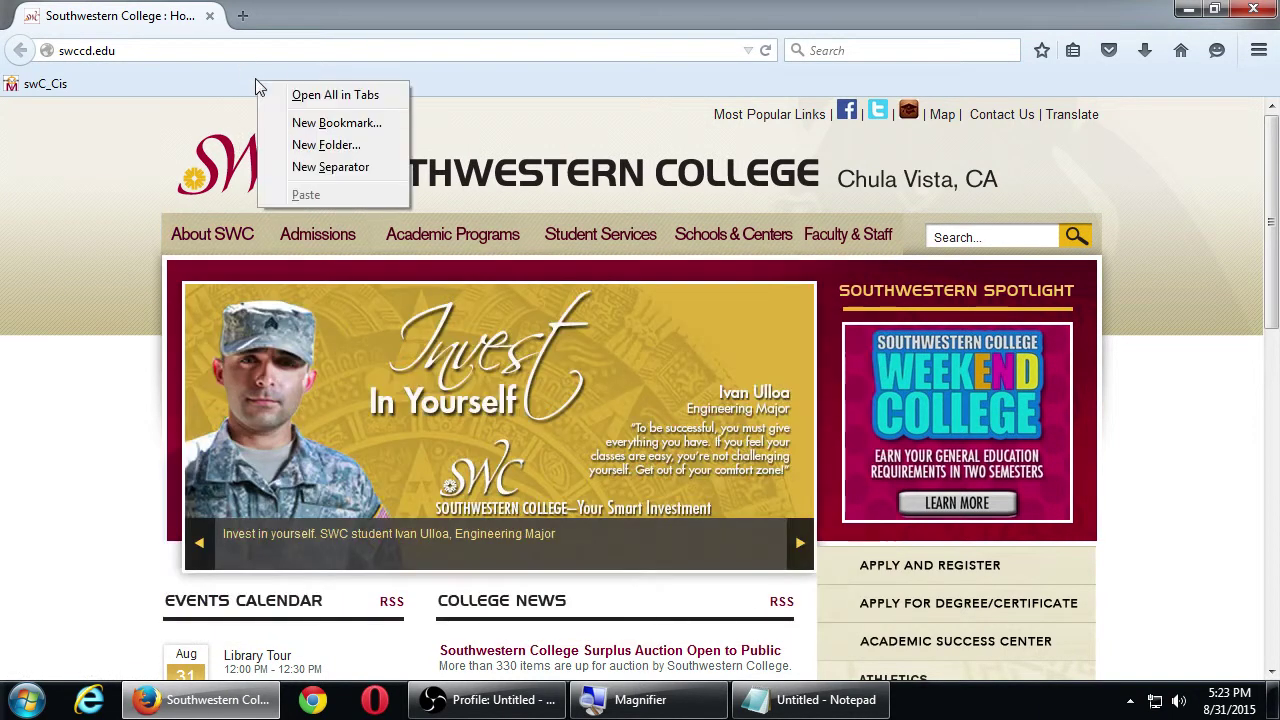
{"action": "right_click", "coordinate": [329, 17]}
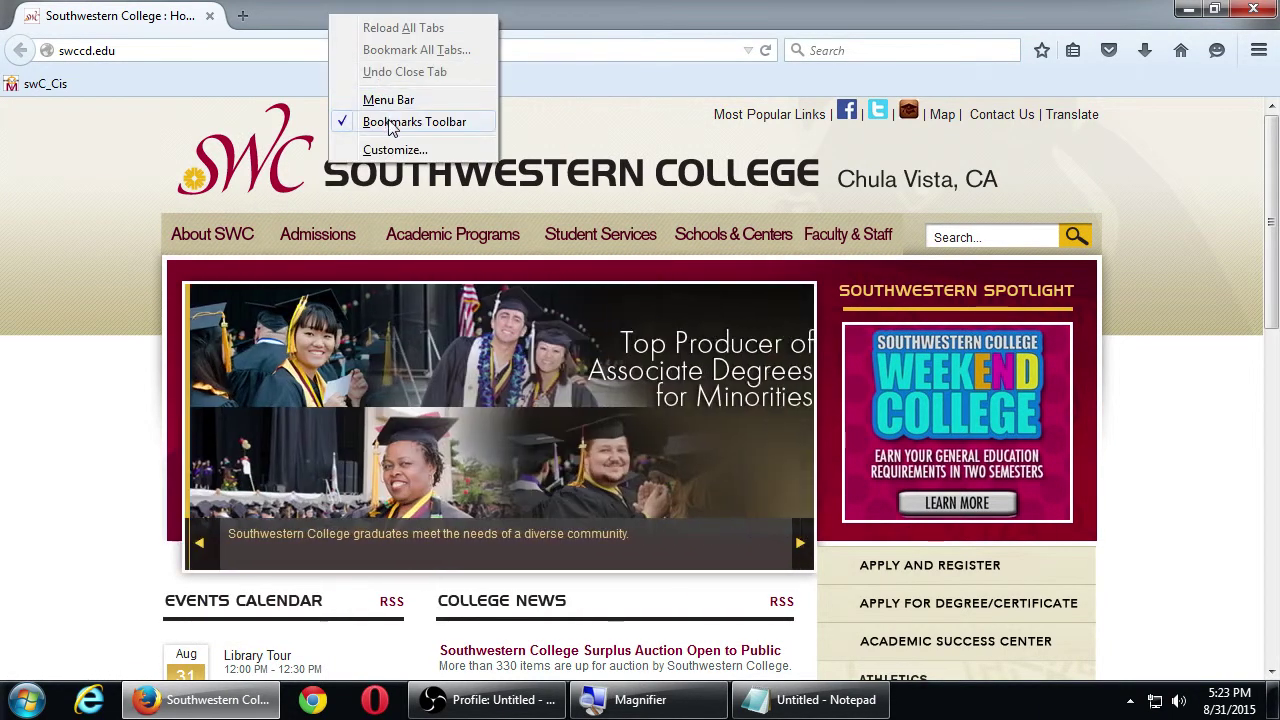
{"action": "left_click", "coordinate": [371, 121]}
{"action": "left_click", "coordinate": [305, 50]}
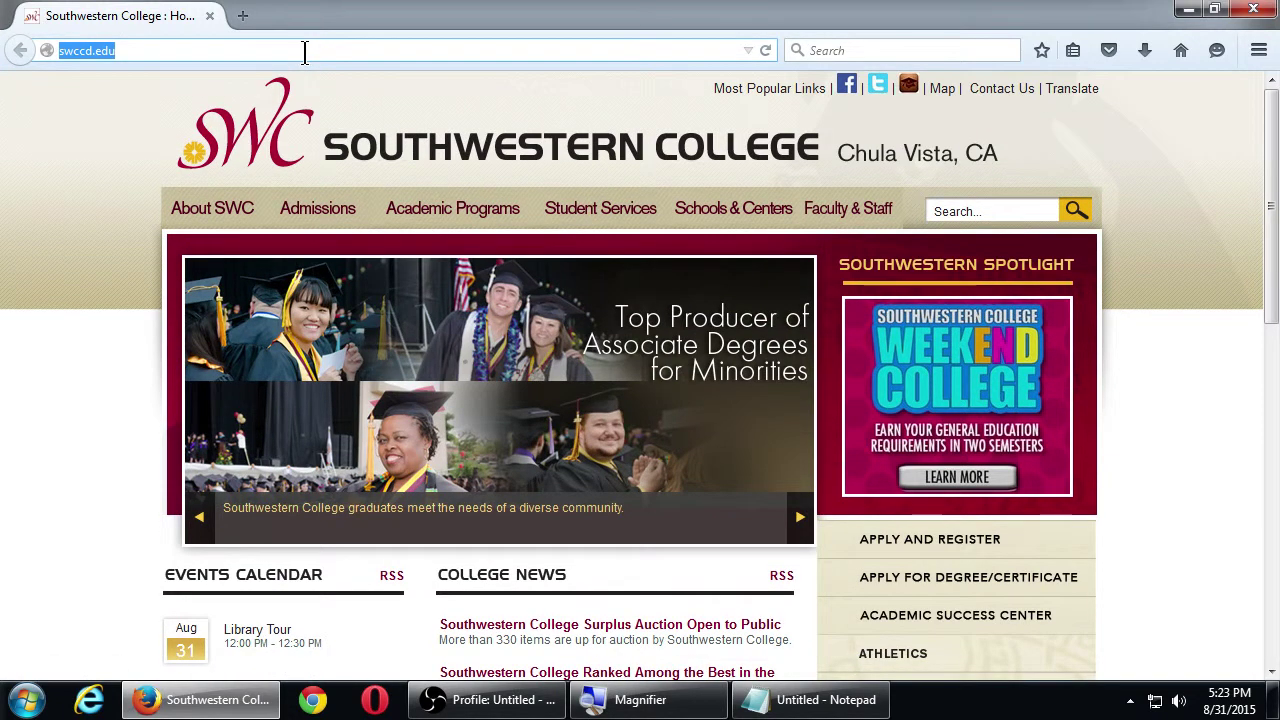
Load office.live.com in Firefox's address bar
{"action": "key", "text": "super+plus"}
{"action": "key", "text": "super+plus"}
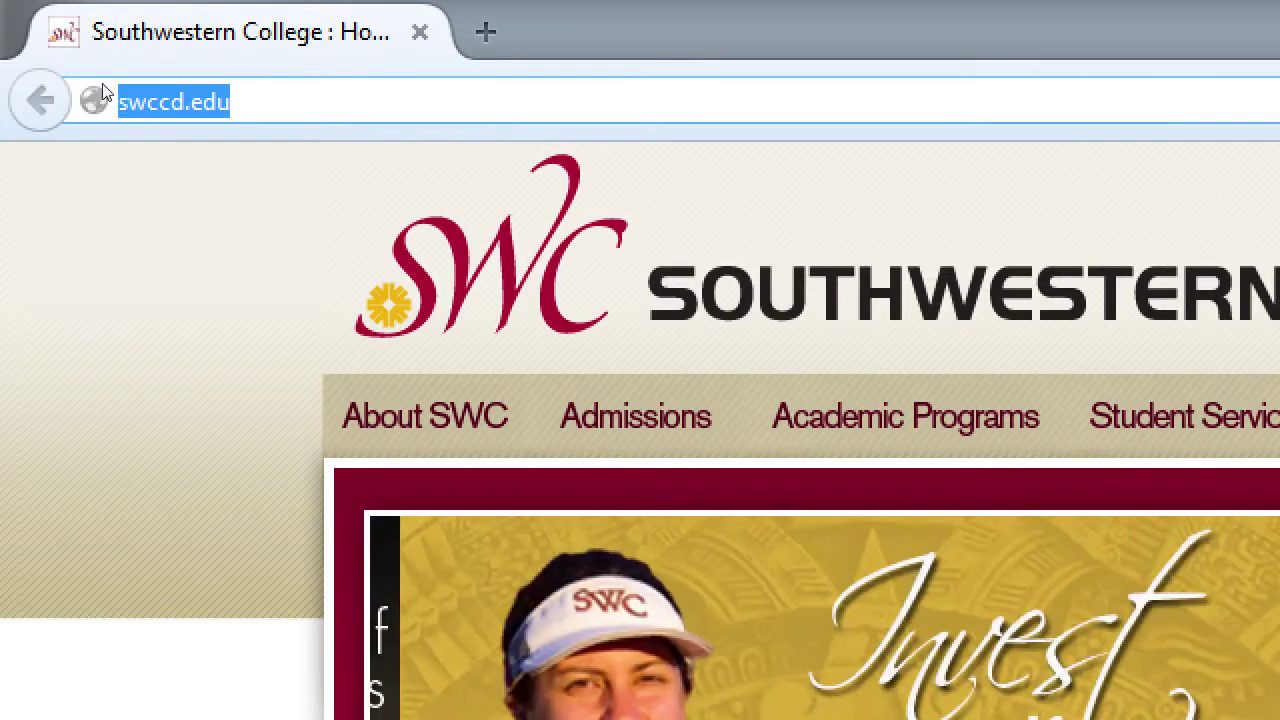
{"action": "type", "text": "office"}
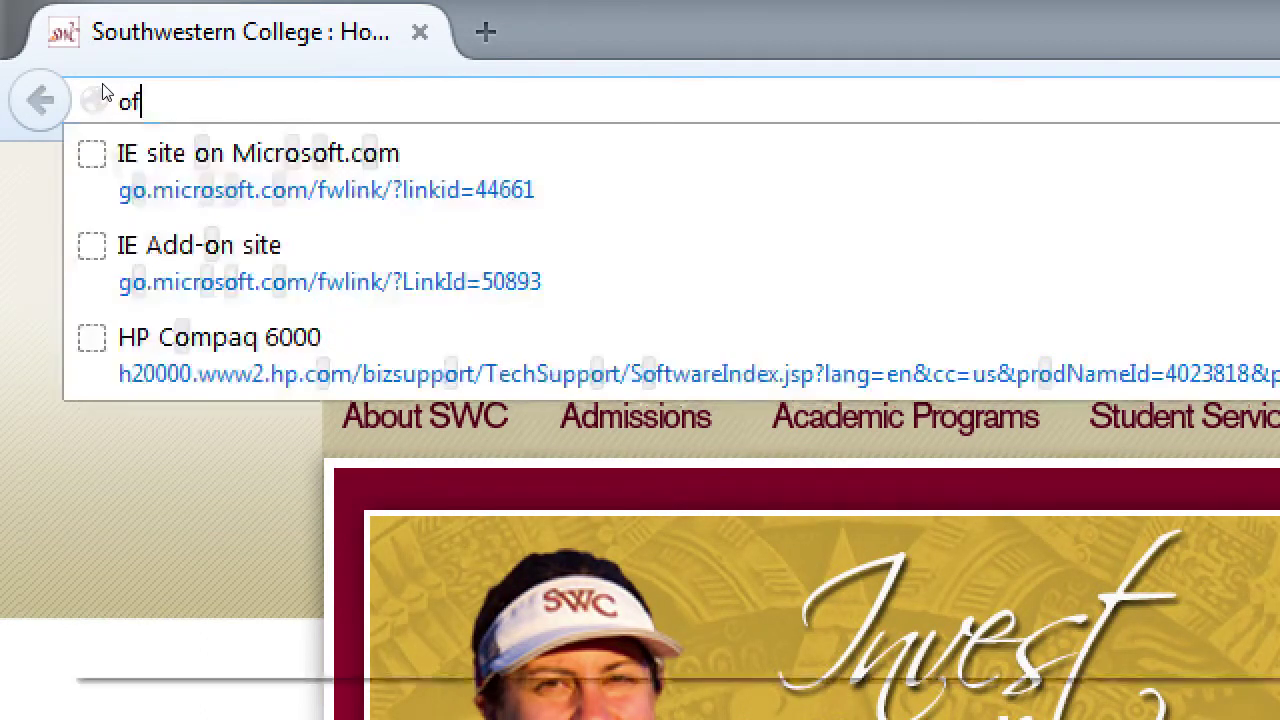
{"action": "type", "text": ".live.com"}
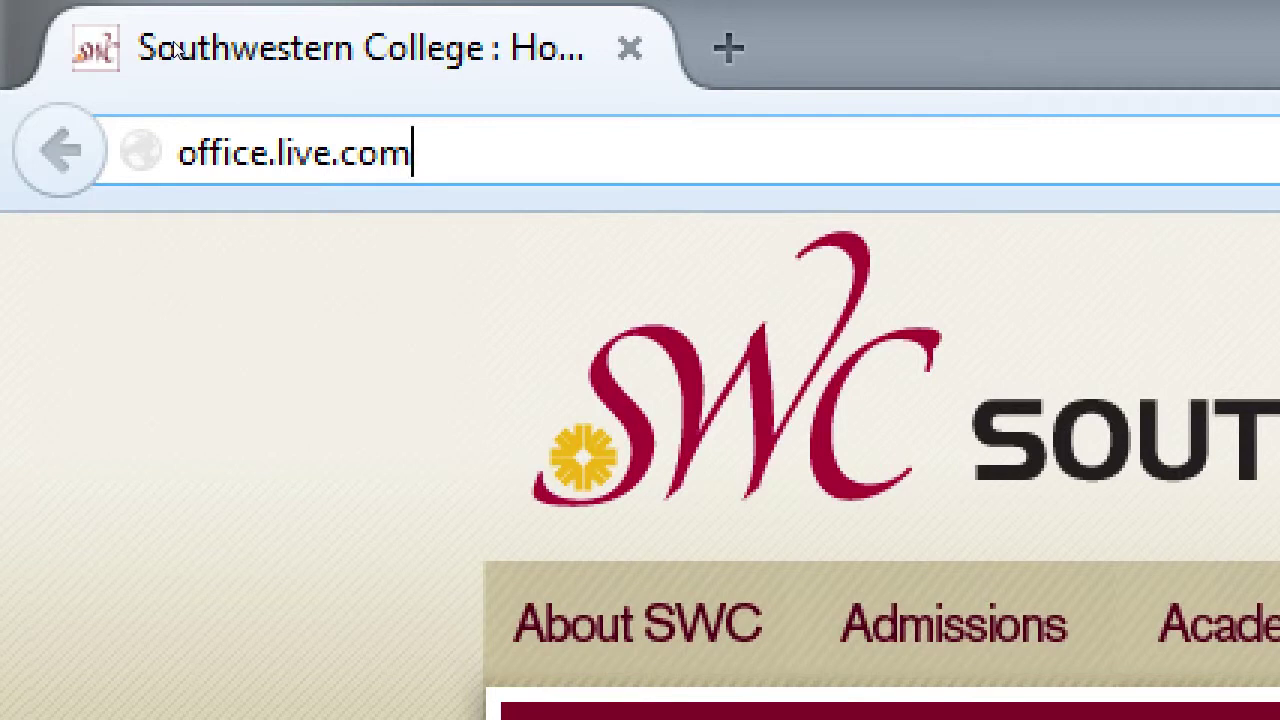
{"action": "key", "text": "Return"}
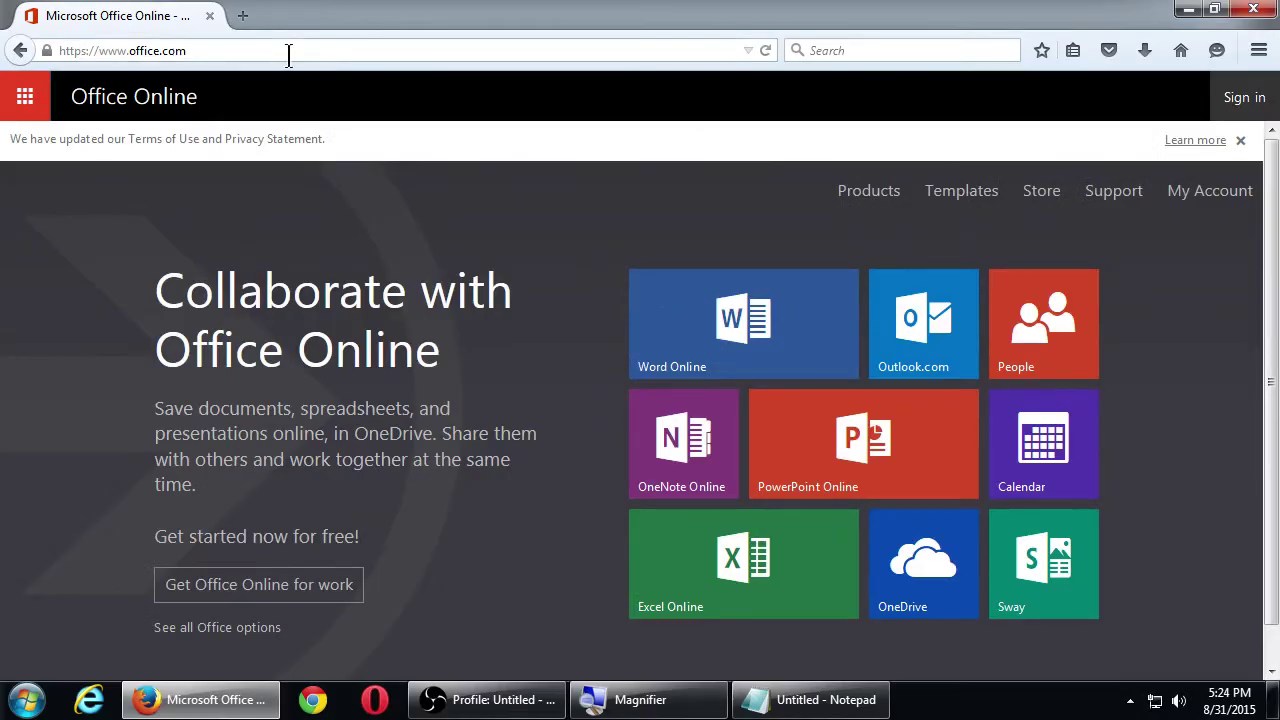
{"action": "left_click", "coordinate": [288, 55]}
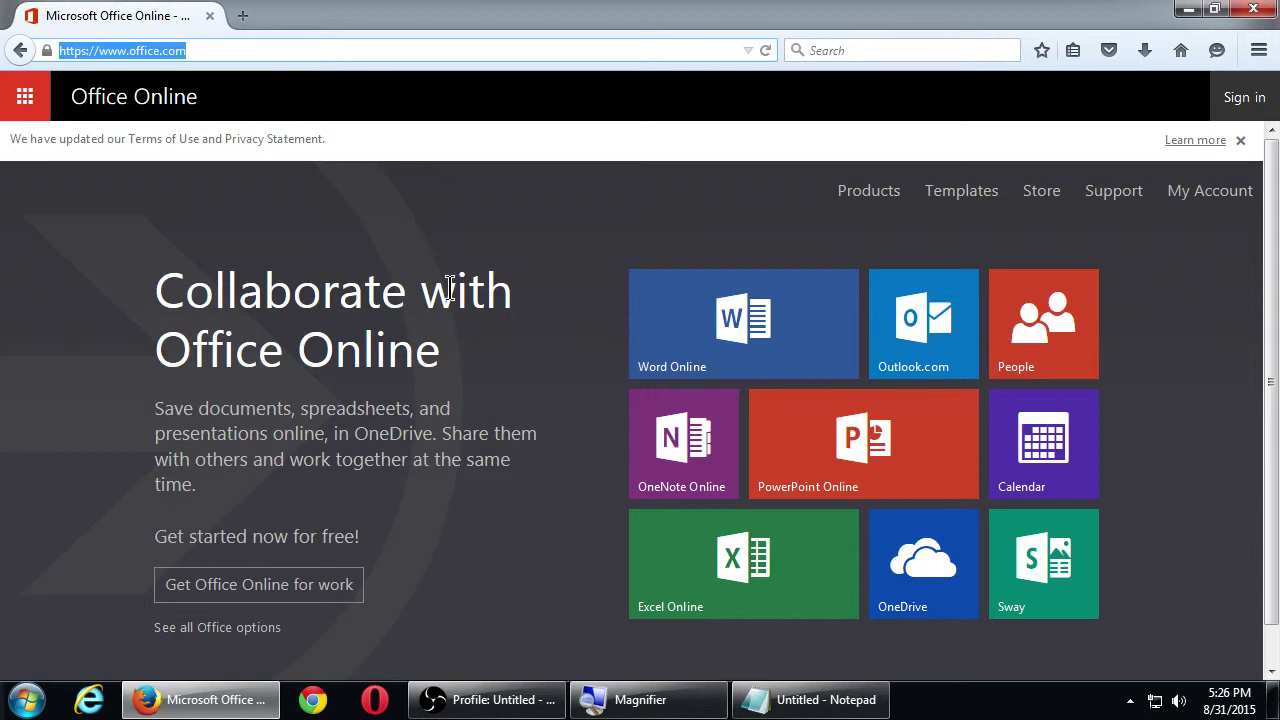
Zoom the page in and back out, then follow 'Get Office Online for work'
{"action": "key", "text": "super+plus"}
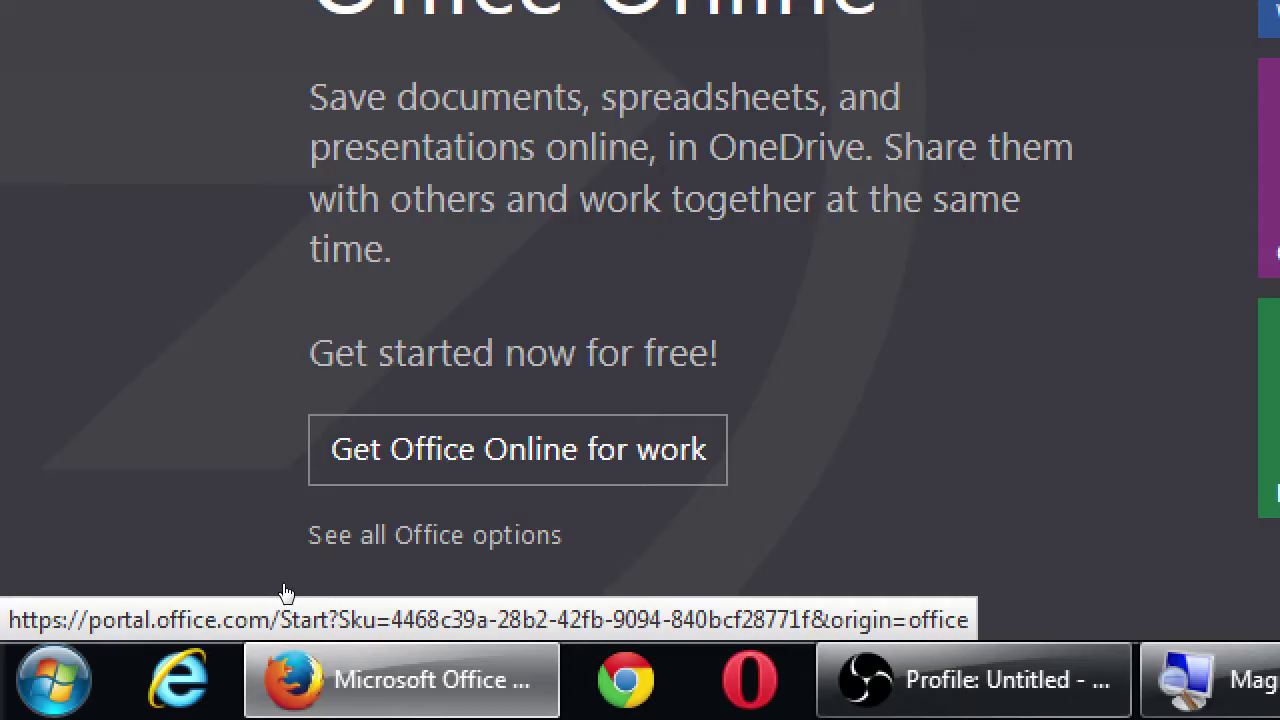
{"action": "key", "text": "super+minus"}
{"action": "left_click", "coordinate": [284, 580]}
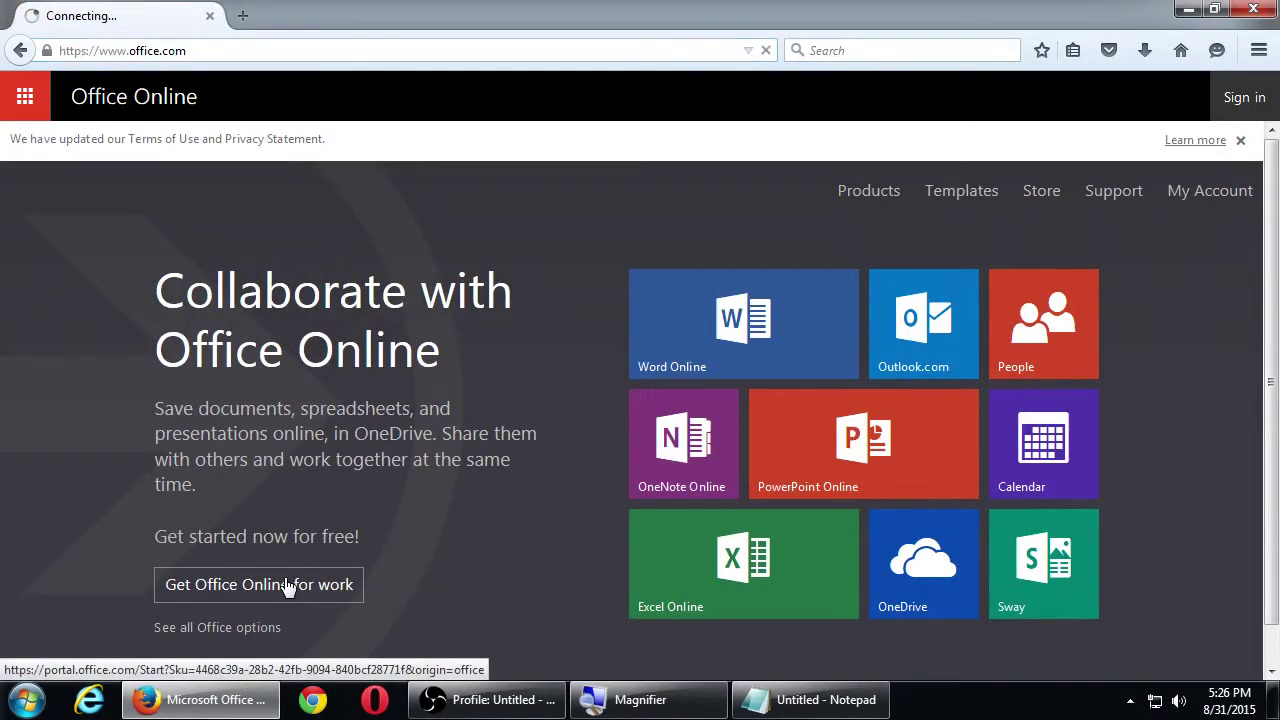
Go back from the work sign-up page to the office.com home page
{"action": "scroll", "coordinate": [284, 587], "scroll_direction": "down", "scroll_amount": 5}
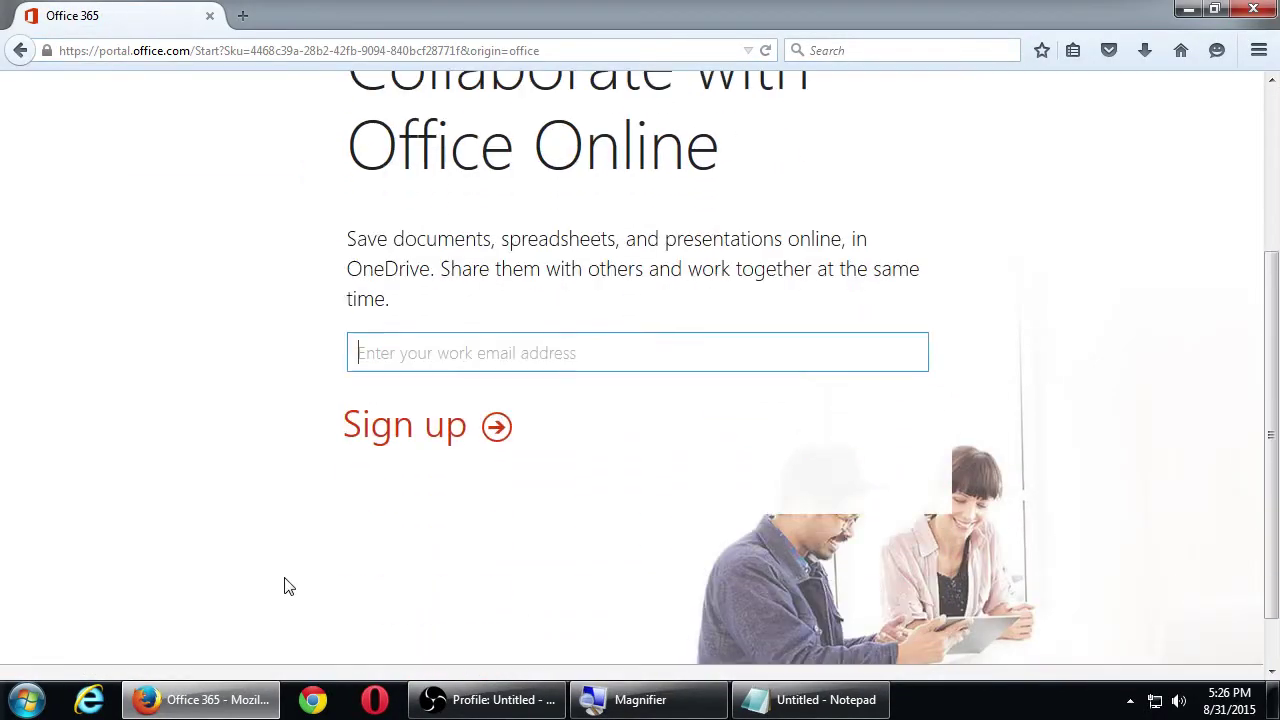
{"action": "scroll", "coordinate": [284, 587], "scroll_direction": "up", "scroll_amount": 5}
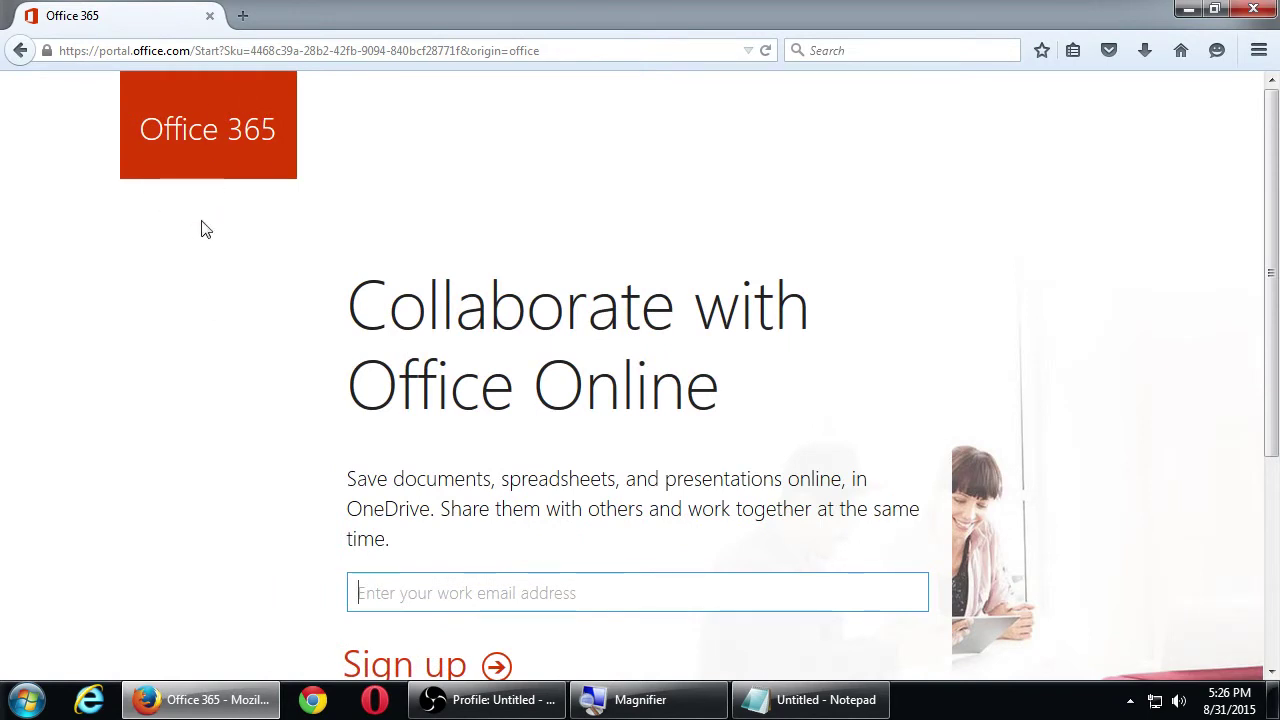
{"action": "left_click", "coordinate": [22, 55]}
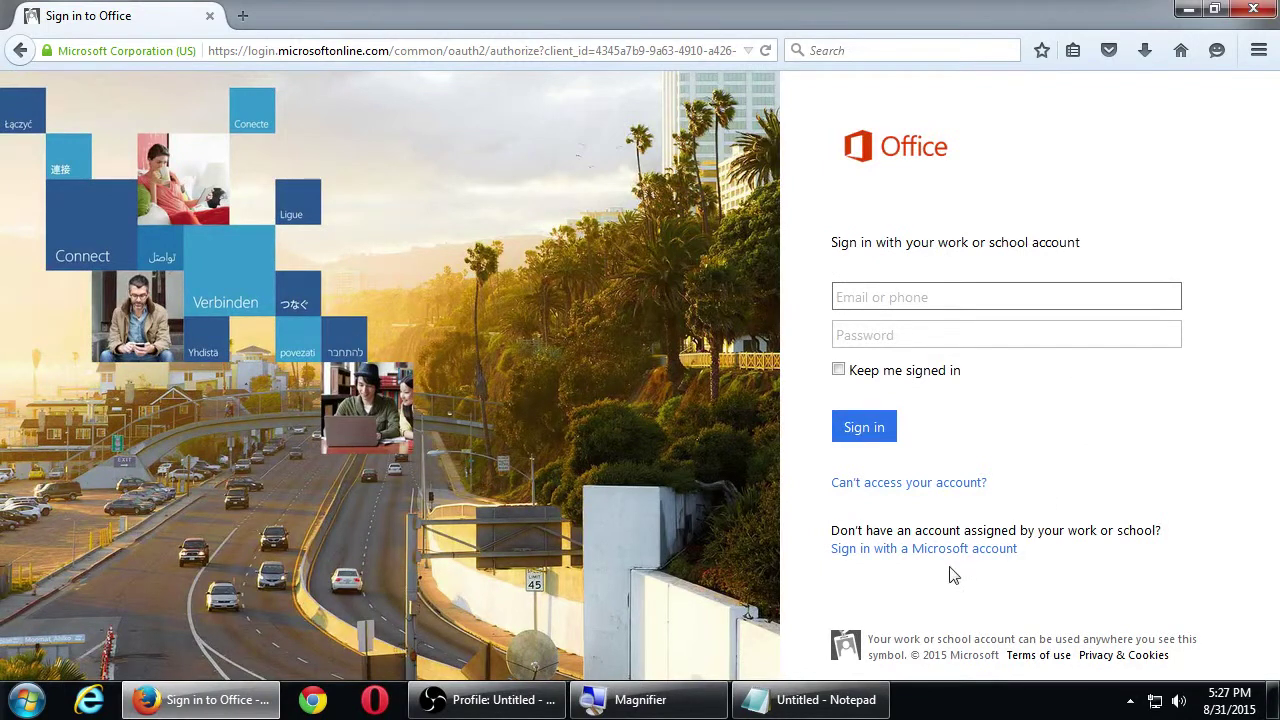
{"action": "left_click_drag", "start_coordinate": [913, 530], "coordinate": [1014, 530]}
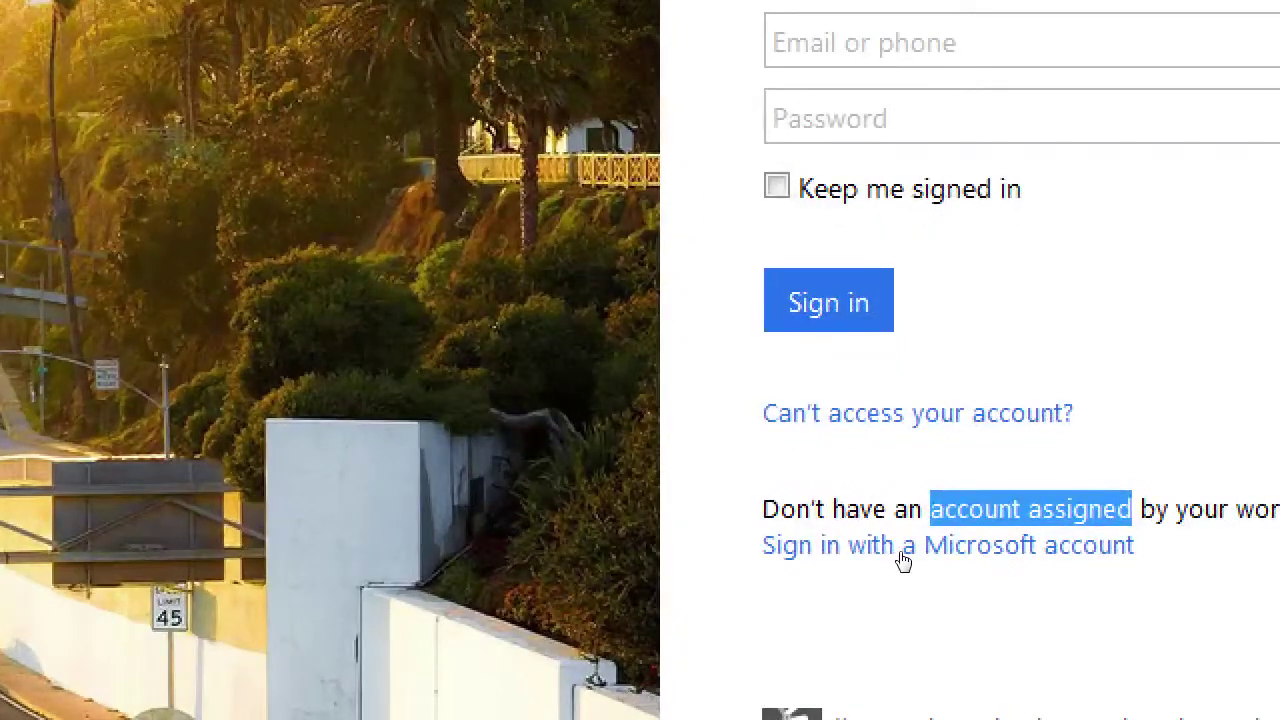
{"action": "left_click", "coordinate": [903, 552]}
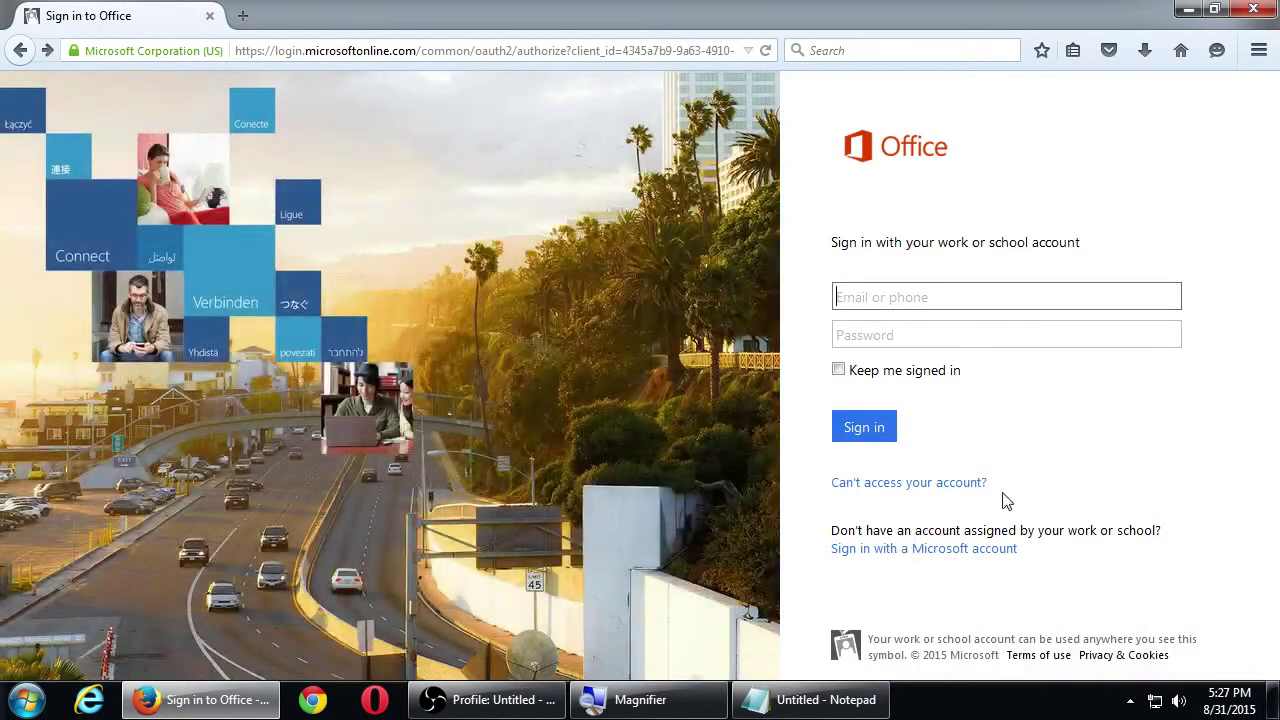
{"action": "left_click", "coordinate": [950, 298]}
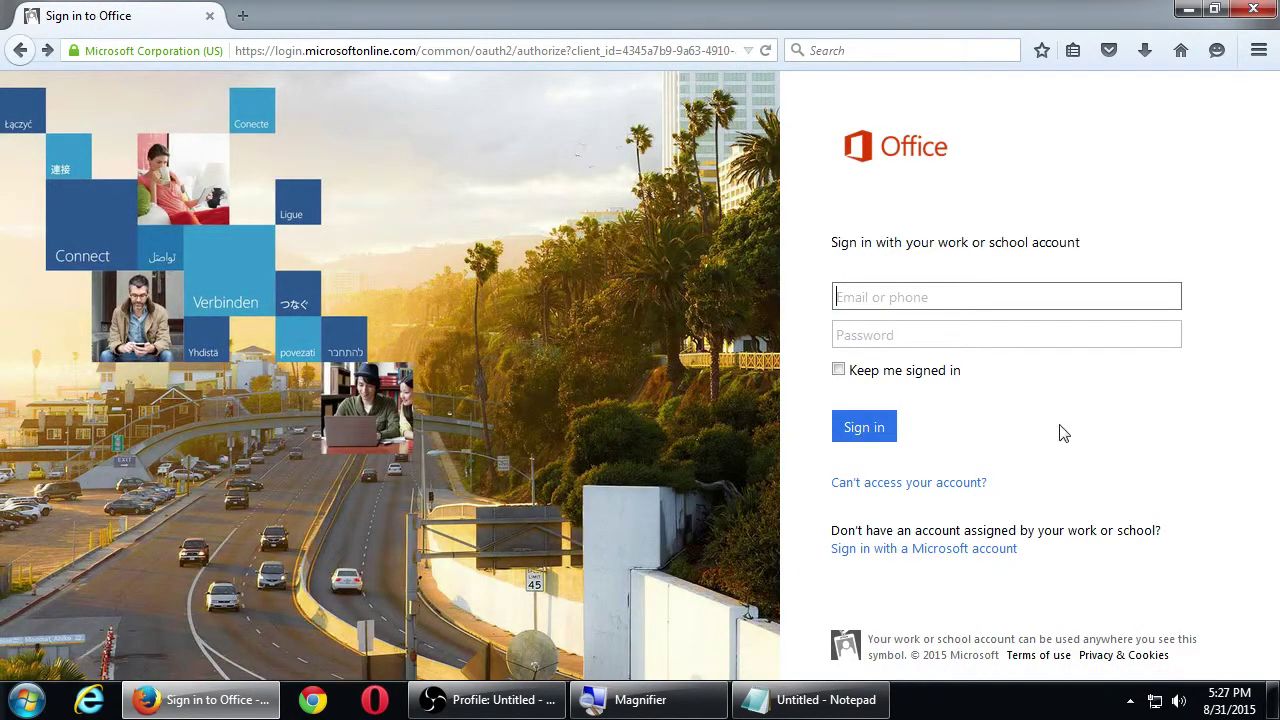
Choose 'Sign in with a Microsoft account' and highlight the no-account question
{"action": "left_click", "coordinate": [960, 552]}
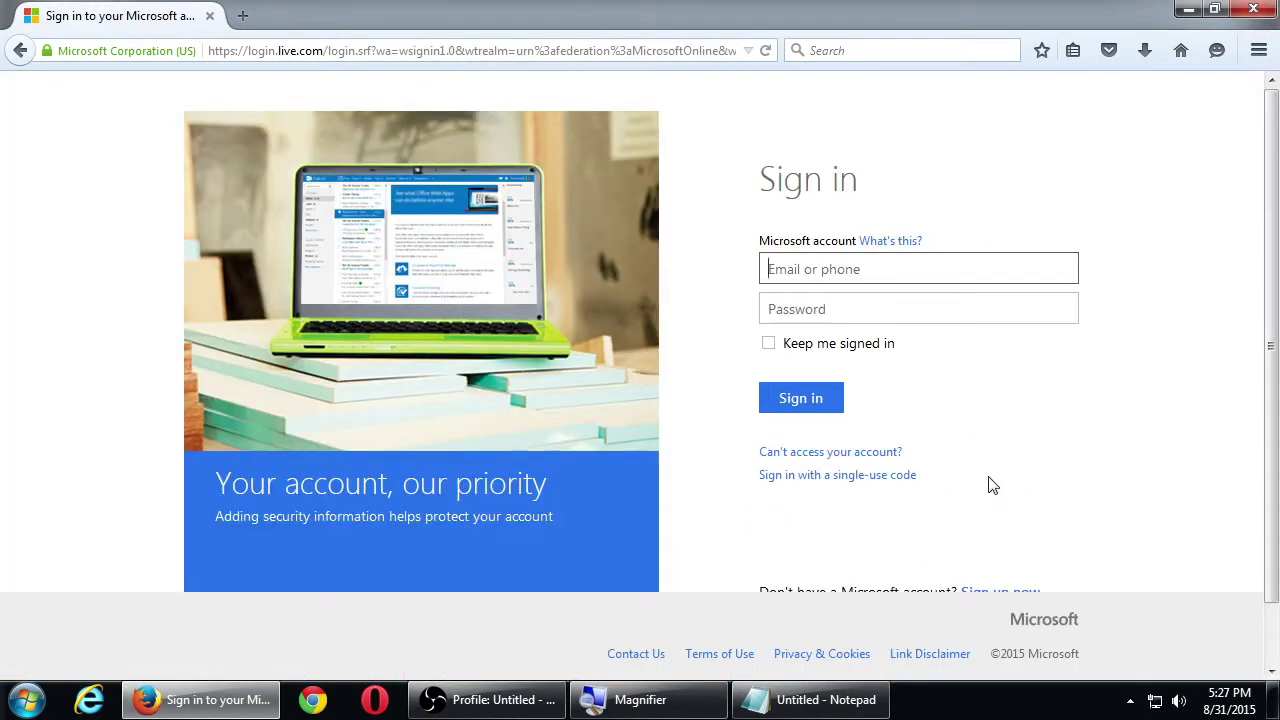
{"action": "scroll", "coordinate": [988, 485], "scroll_direction": "down", "scroll_amount": 1}
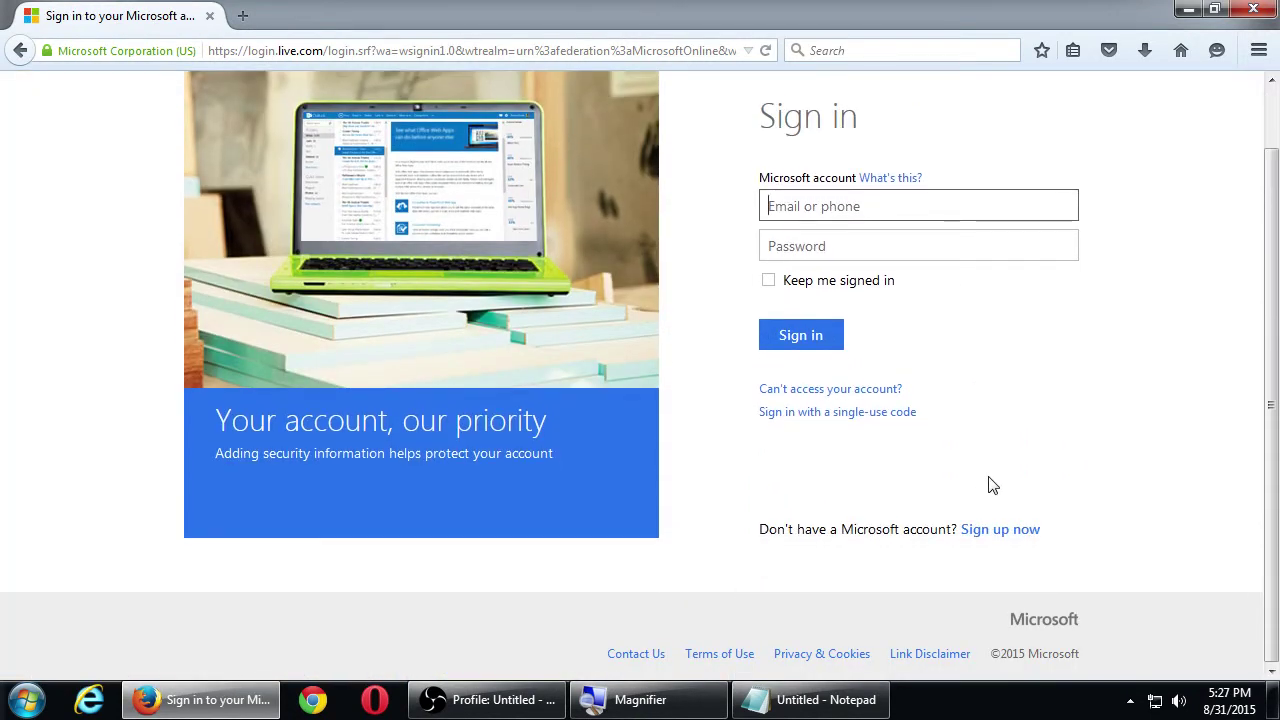
{"action": "left_click_drag", "start_coordinate": [766, 528], "coordinate": [912, 528]}
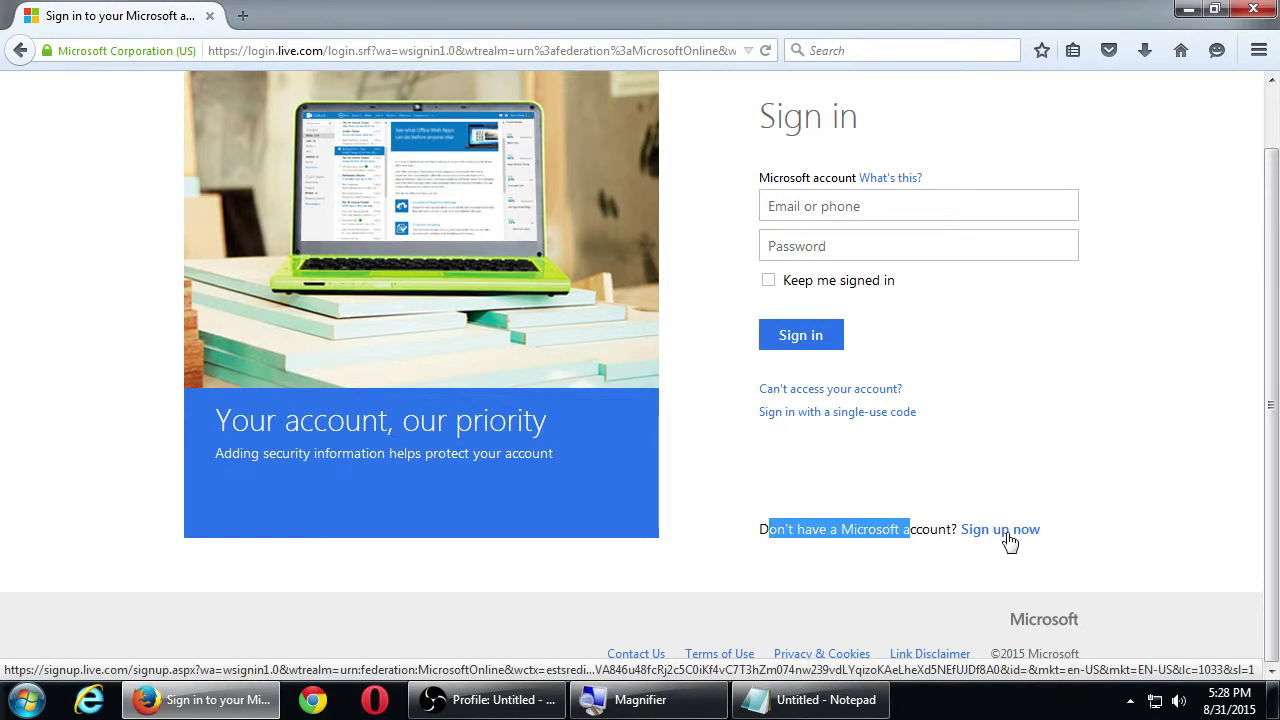
Open the Create an account form via 'Sign up now' and magnify the screen
{"action": "left_click", "coordinate": [1008, 535]}
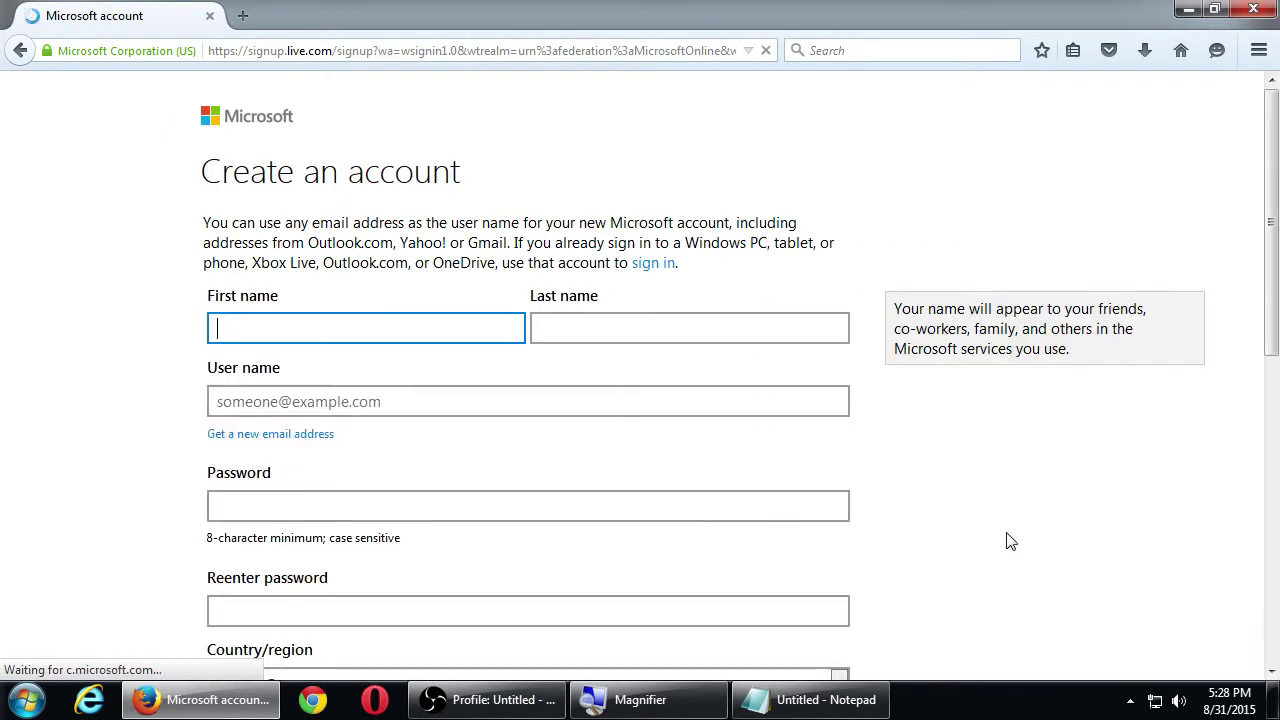
{"action": "scroll", "coordinate": [1008, 540], "scroll_direction": "down", "scroll_amount": 10}
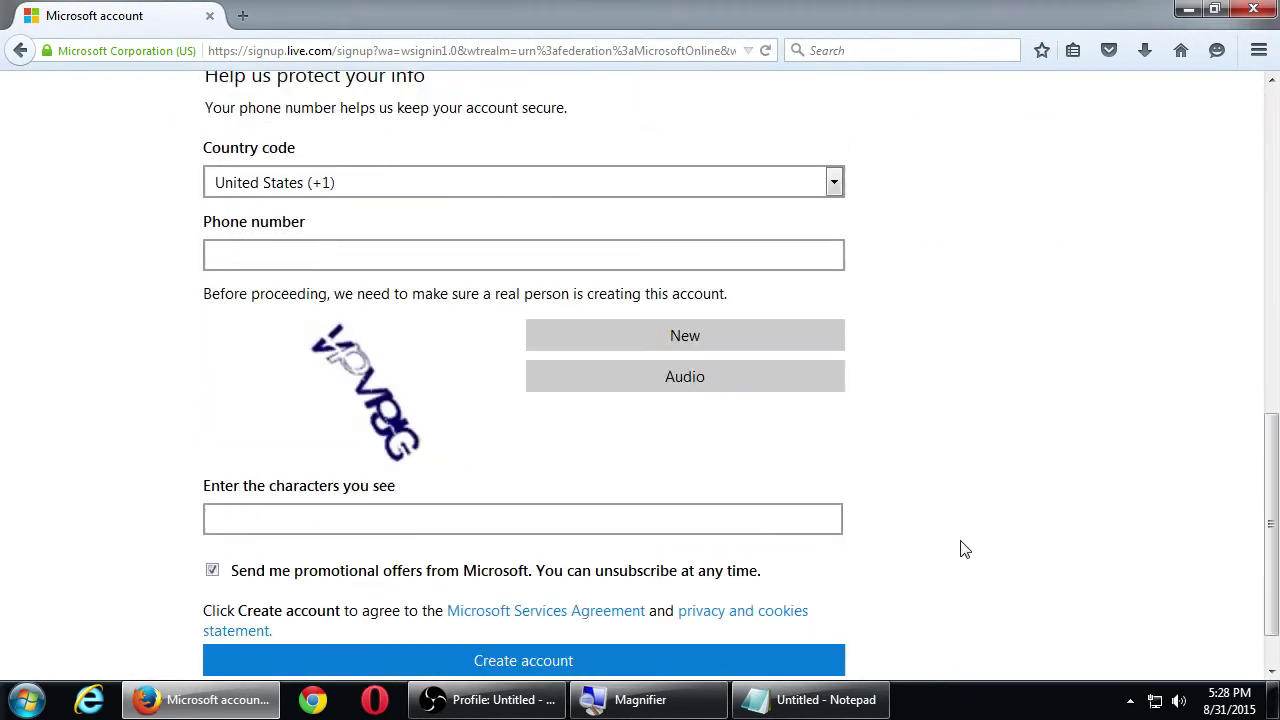
{"action": "scroll", "coordinate": [960, 549], "scroll_direction": "up", "scroll_amount": 10}
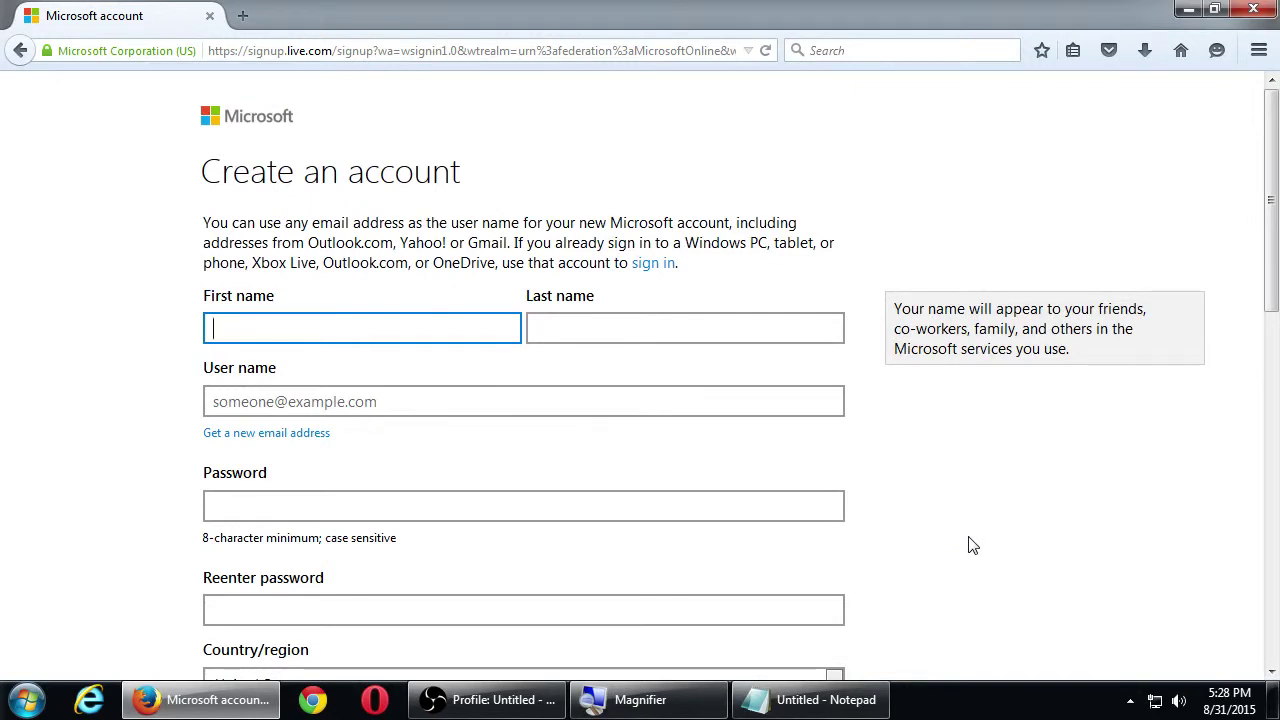
{"action": "key", "text": "super+plus"}
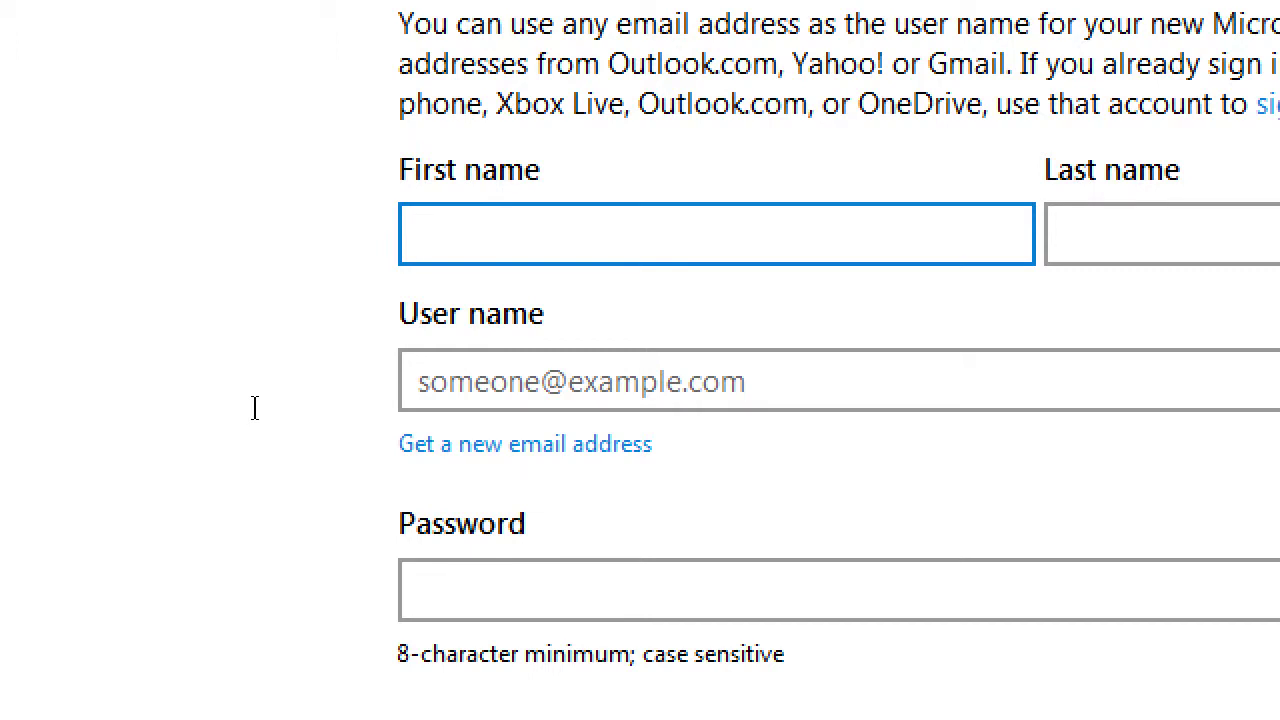
{"action": "key", "text": "Tab"}
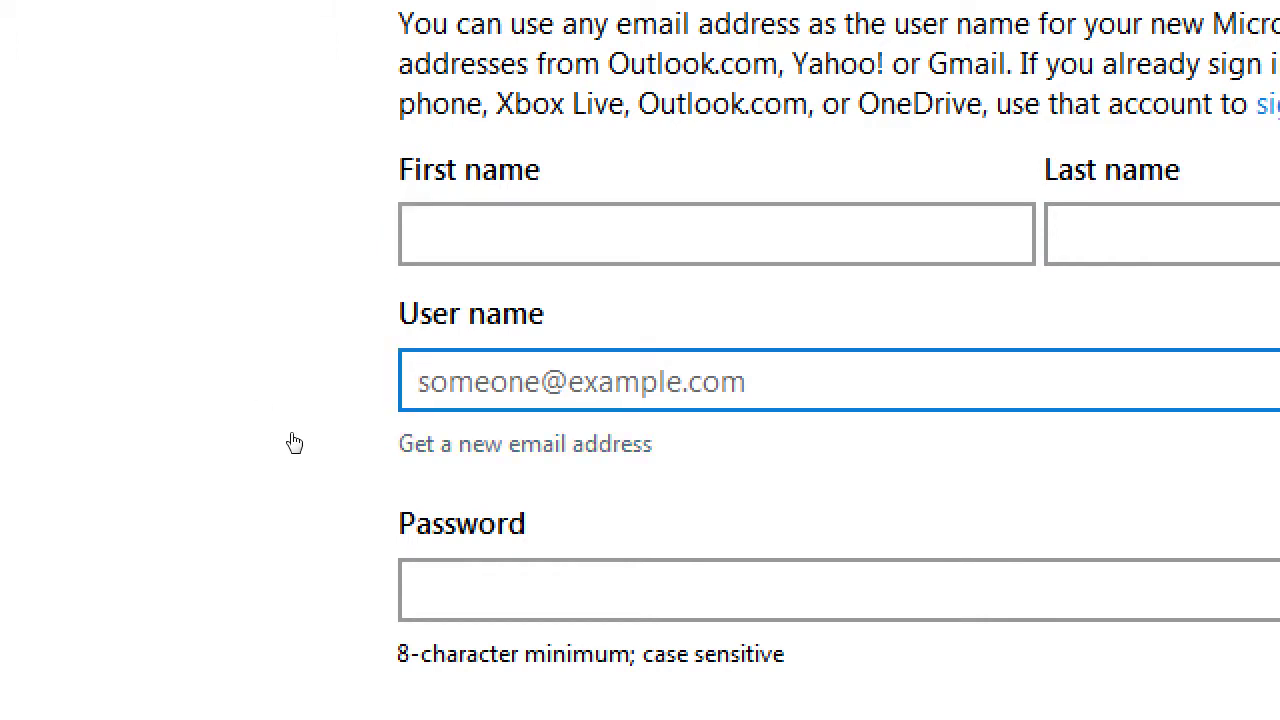
{"action": "key", "text": "Tab"}
{"action": "key", "text": "Return"}
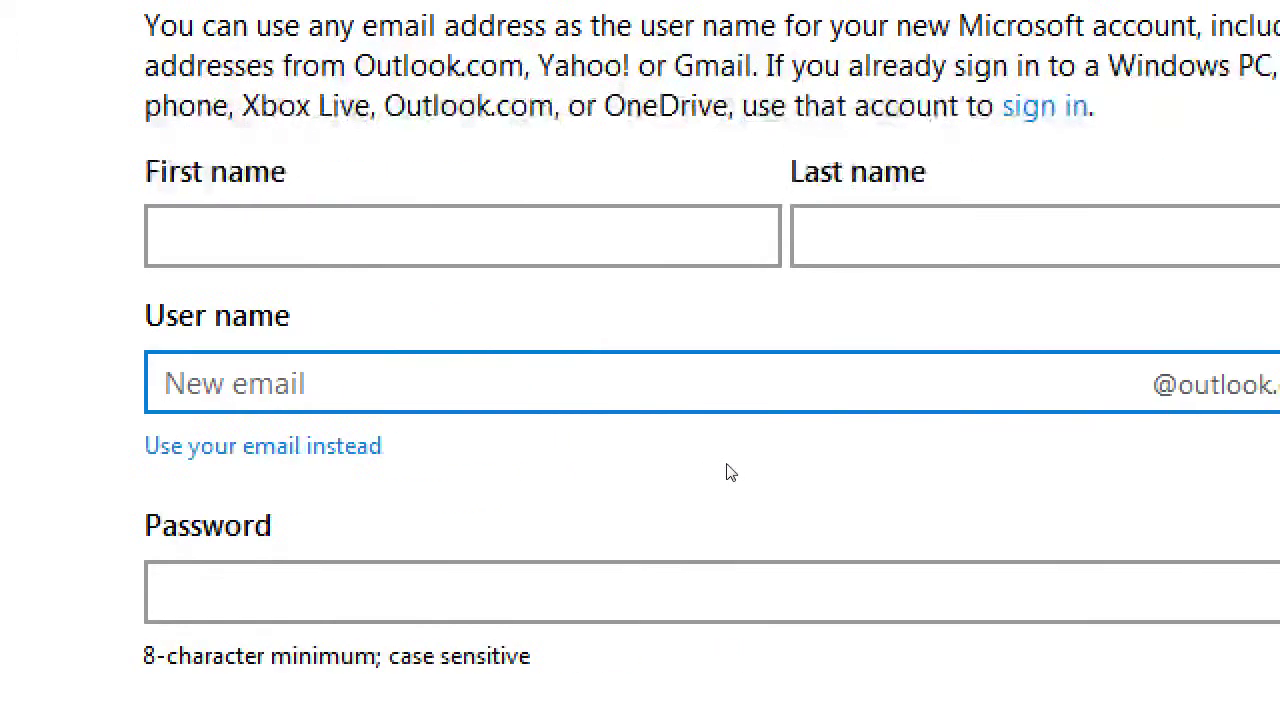
{"action": "key", "text": "Tab"}
{"action": "key", "text": "alt+Down"}
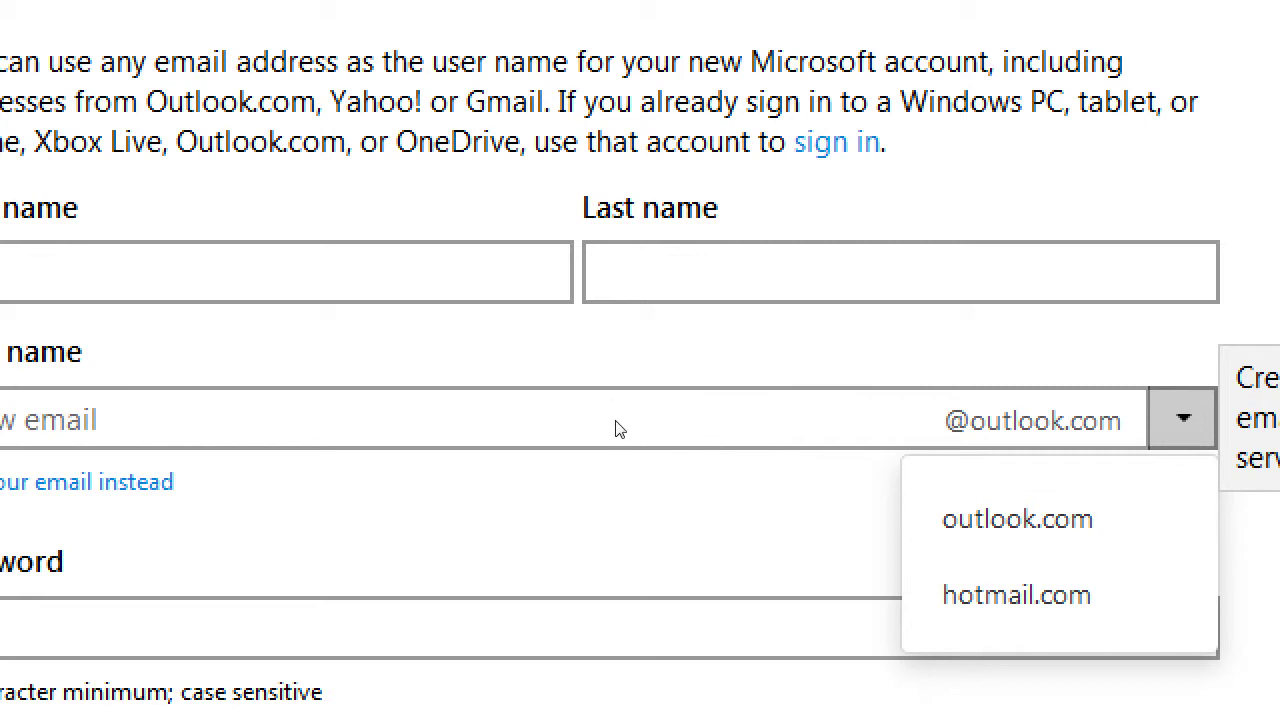
{"action": "key", "text": "Escape"}
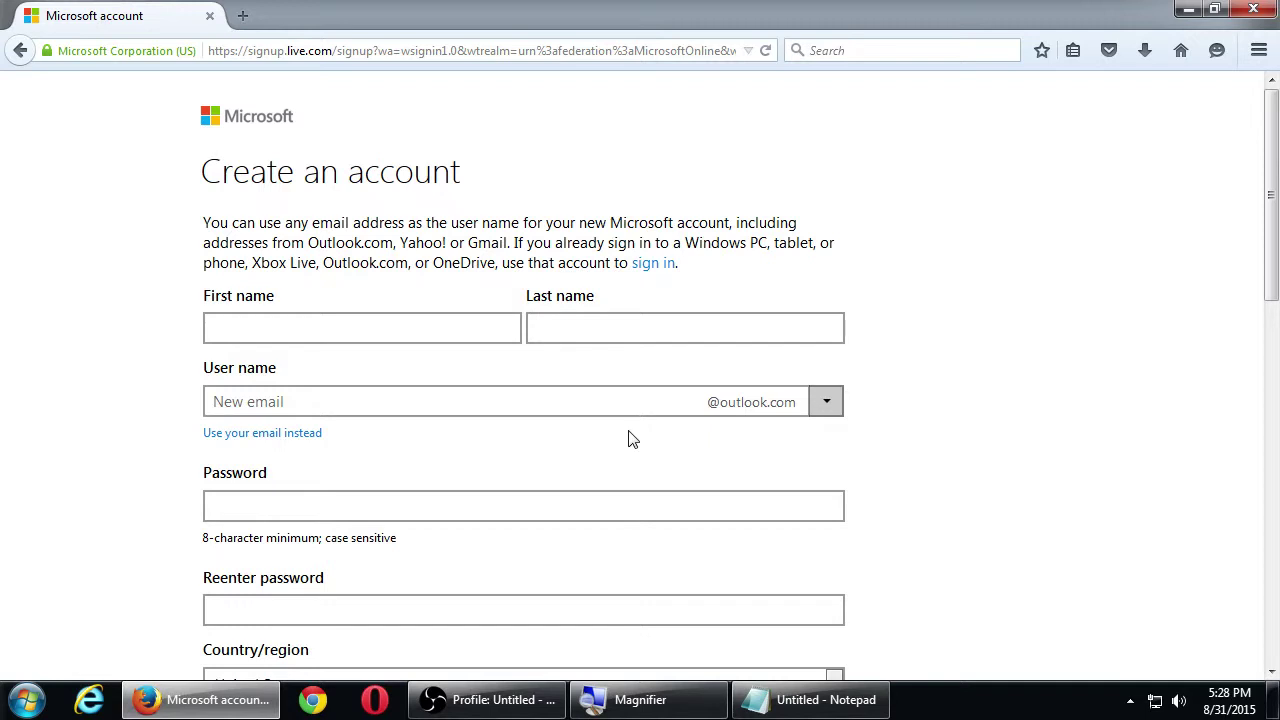
Scroll down through the sign-up form and back to the top
{"action": "scroll", "coordinate": [632, 440], "scroll_direction": "down", "scroll_amount": 5}
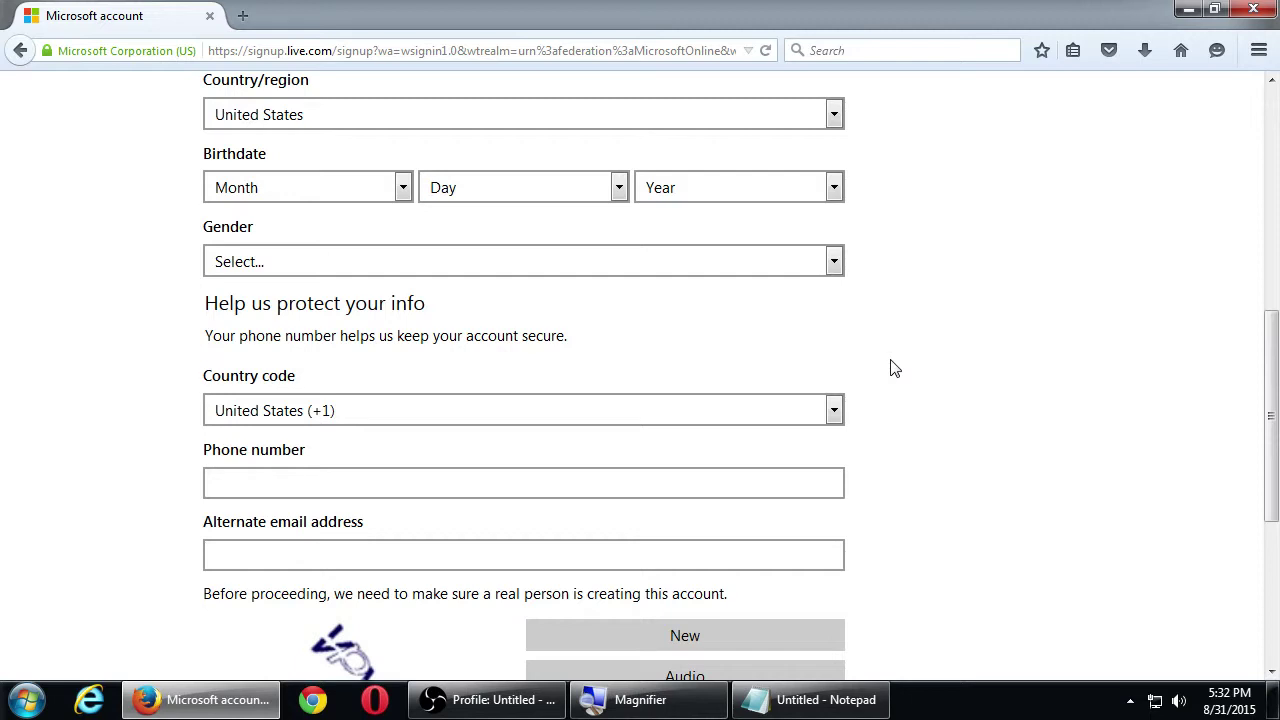
{"action": "scroll", "coordinate": [855, 370], "scroll_direction": "up", "scroll_amount": 5}
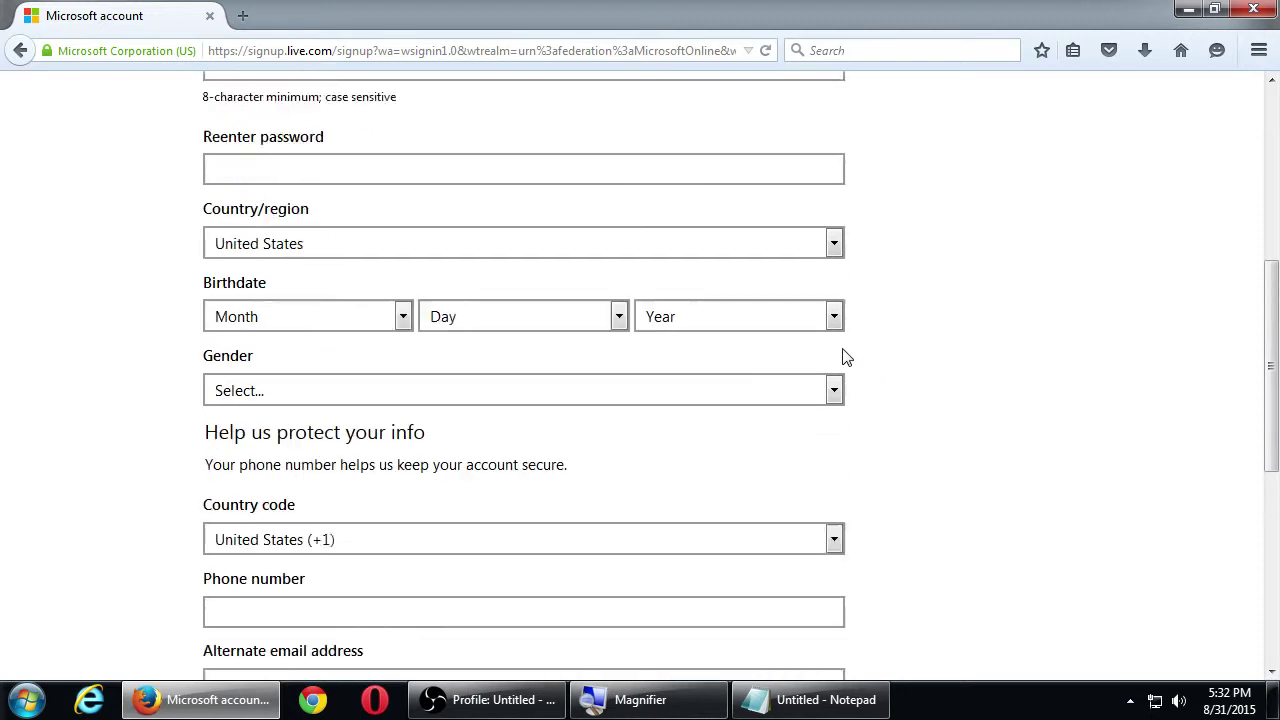
Return to the sign-in page, then snap Firefox to the left half and OBS right
{"action": "left_click", "coordinate": [22, 50]}
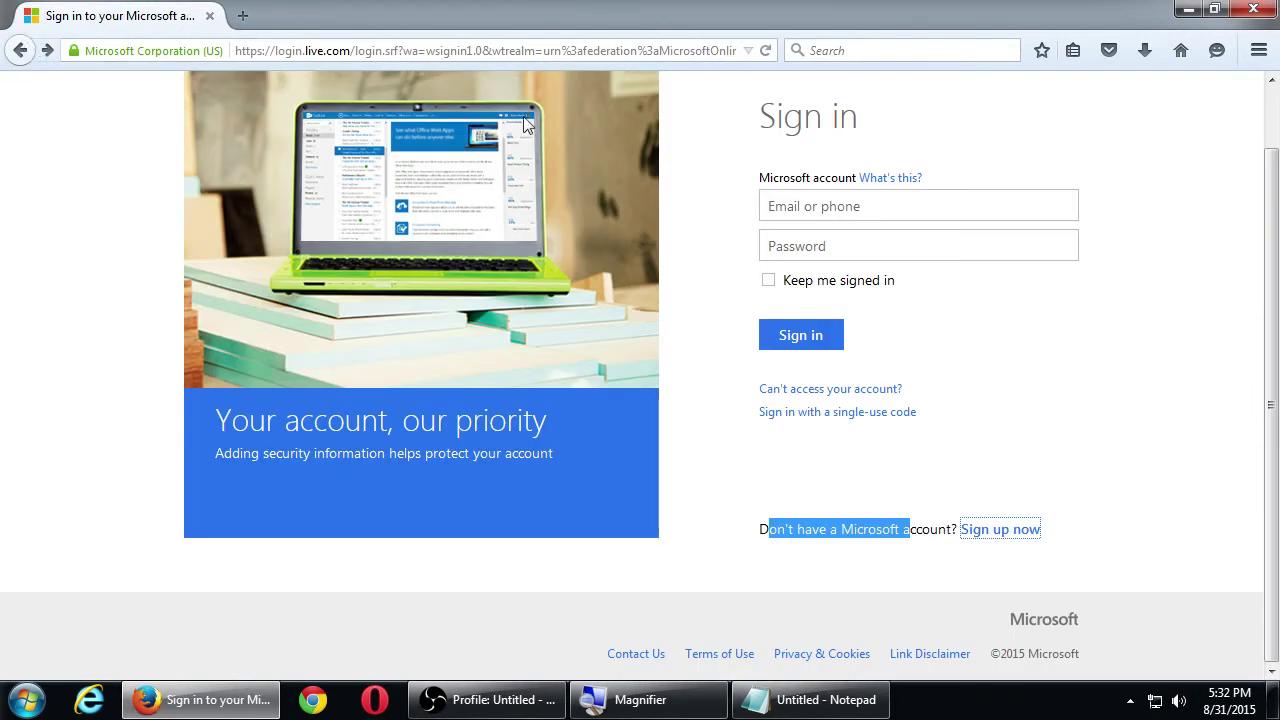
{"action": "key", "text": "super+Left"}
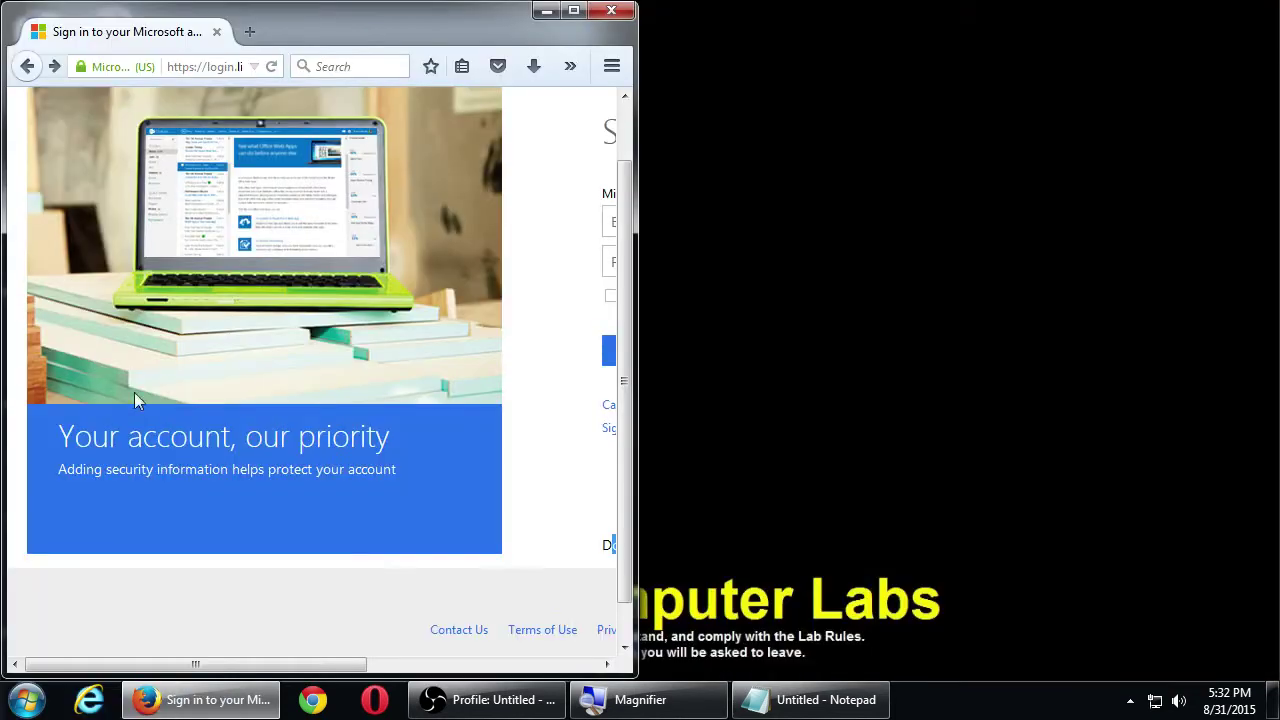
{"action": "left_click", "coordinate": [487, 699]}
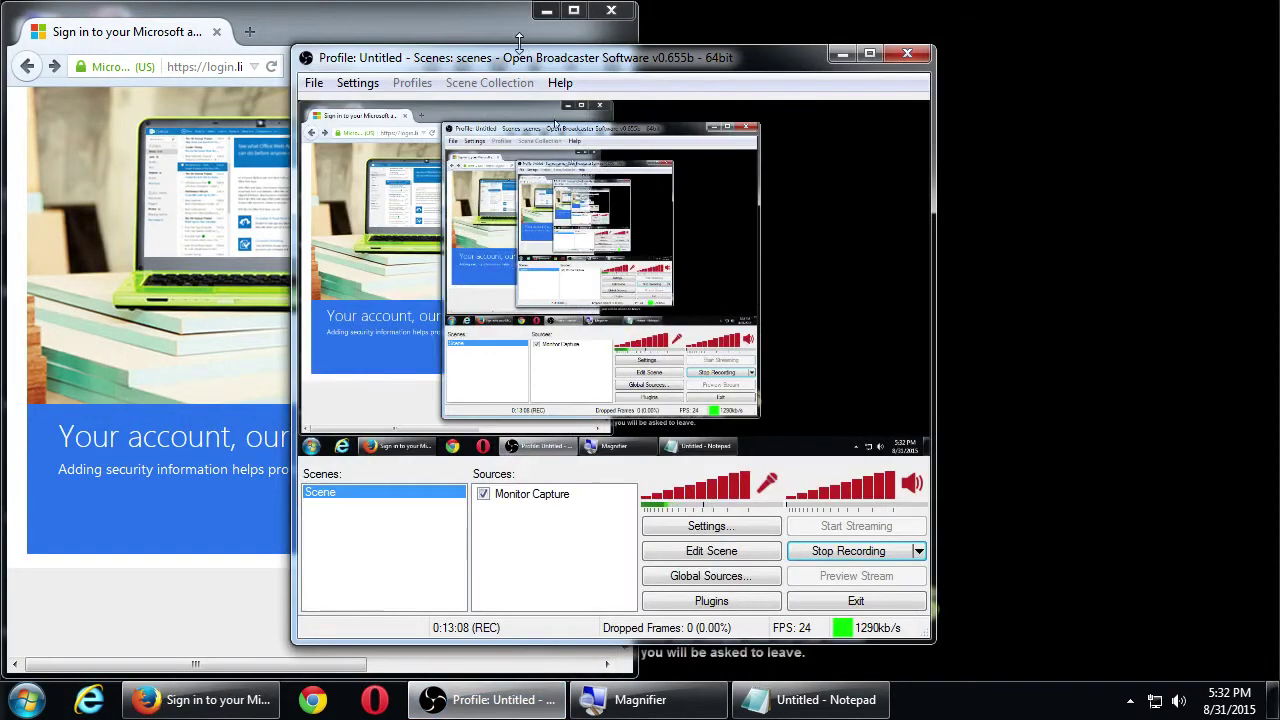
{"action": "key", "text": "super+Right"}
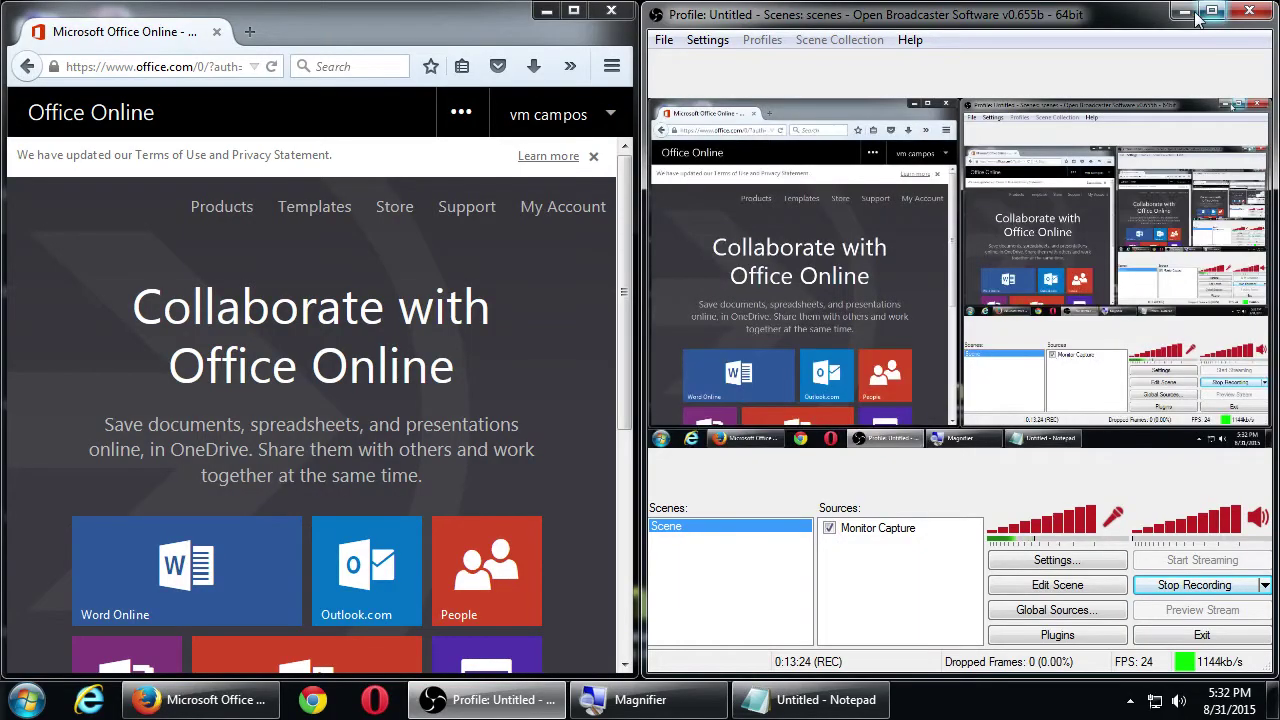
Minimize the OBS recording window and maximize Firefox showing the Office Online home page
{"action": "left_click", "coordinate": [1198, 10]}
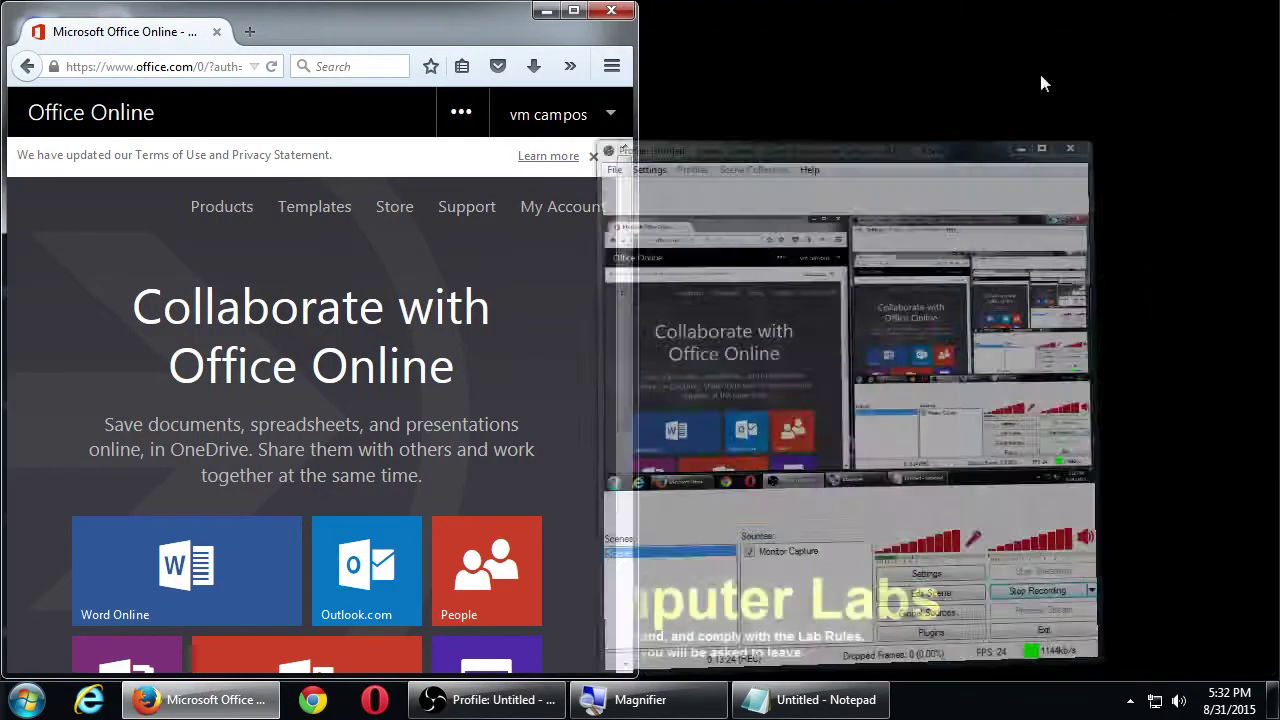
{"action": "left_click", "coordinate": [585, 10]}
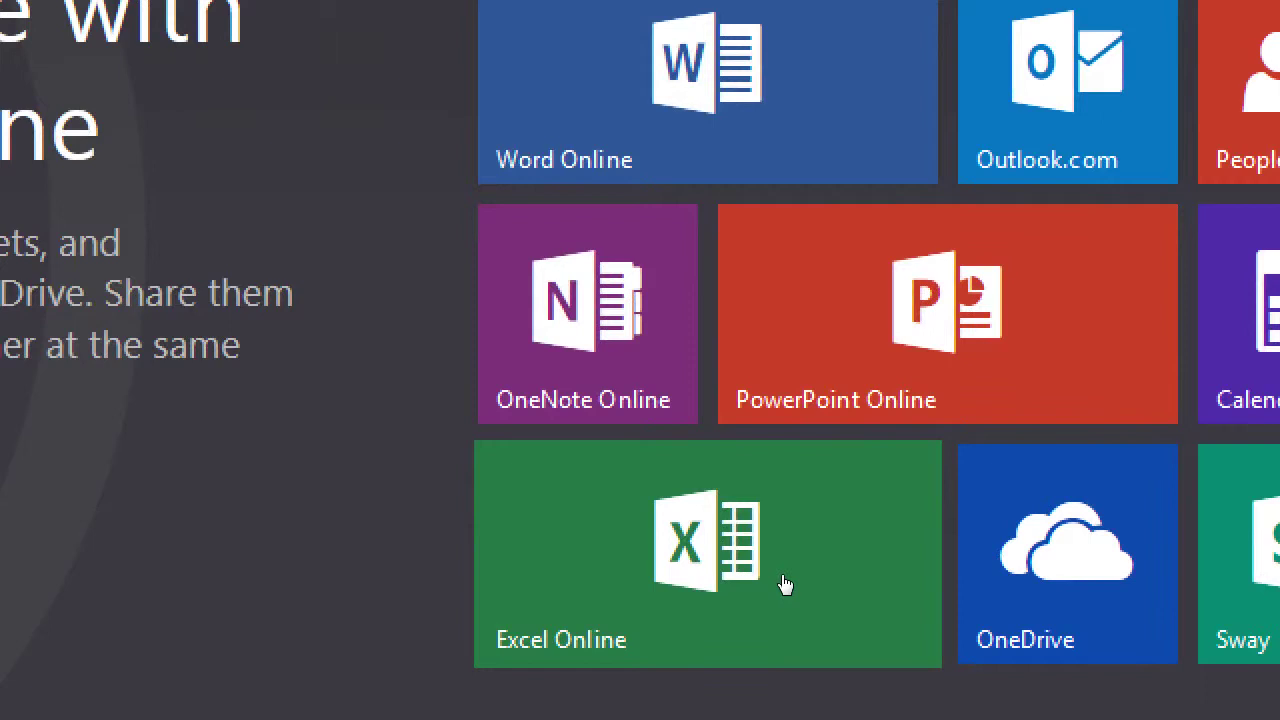
Launch Excel Online from its tile and scroll down through the templates and back up
{"action": "left_click", "coordinate": [818, 627]}
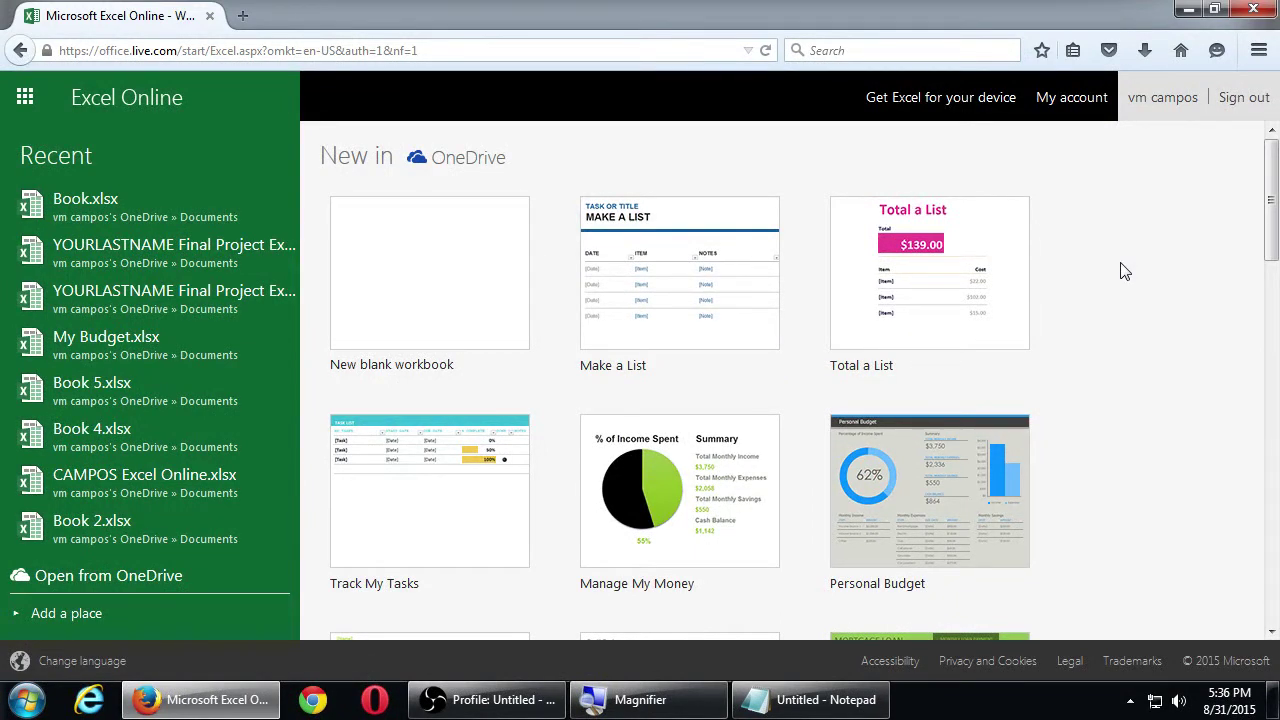
{"action": "scroll", "coordinate": [1085, 300], "scroll_direction": "down", "scroll_amount": 5}
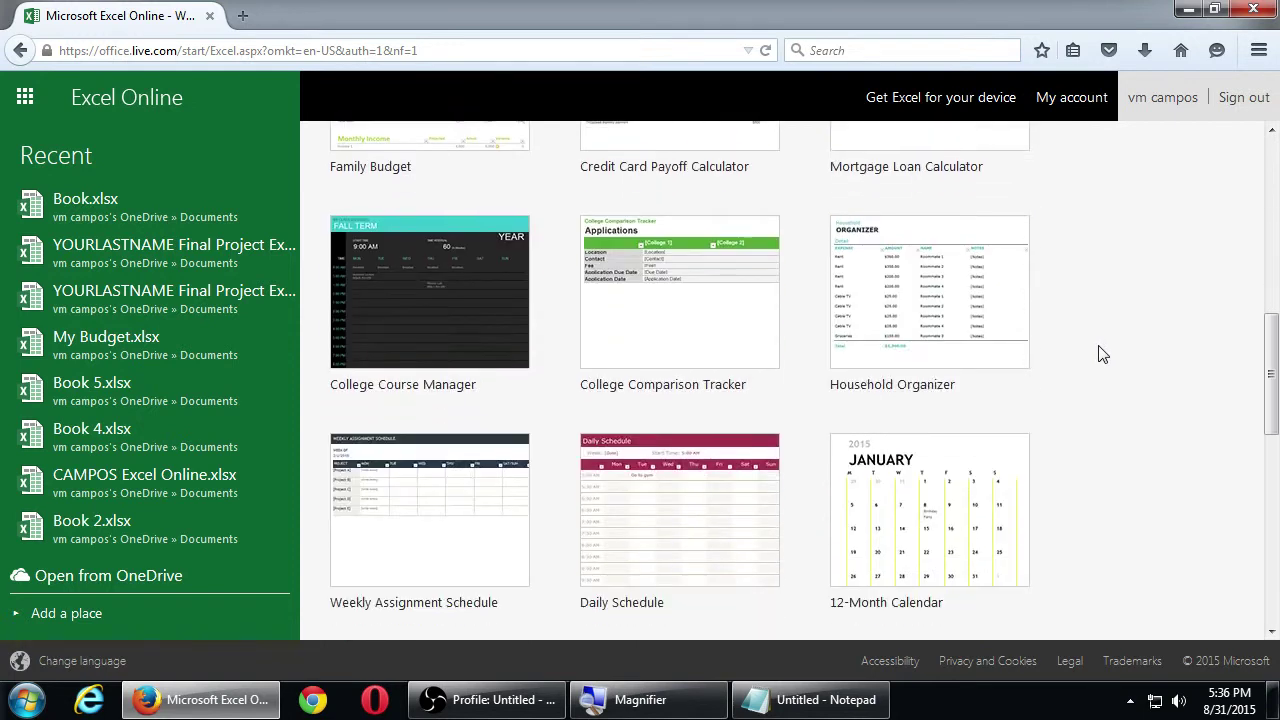
{"action": "scroll", "coordinate": [1100, 355], "scroll_direction": "down", "scroll_amount": 5}
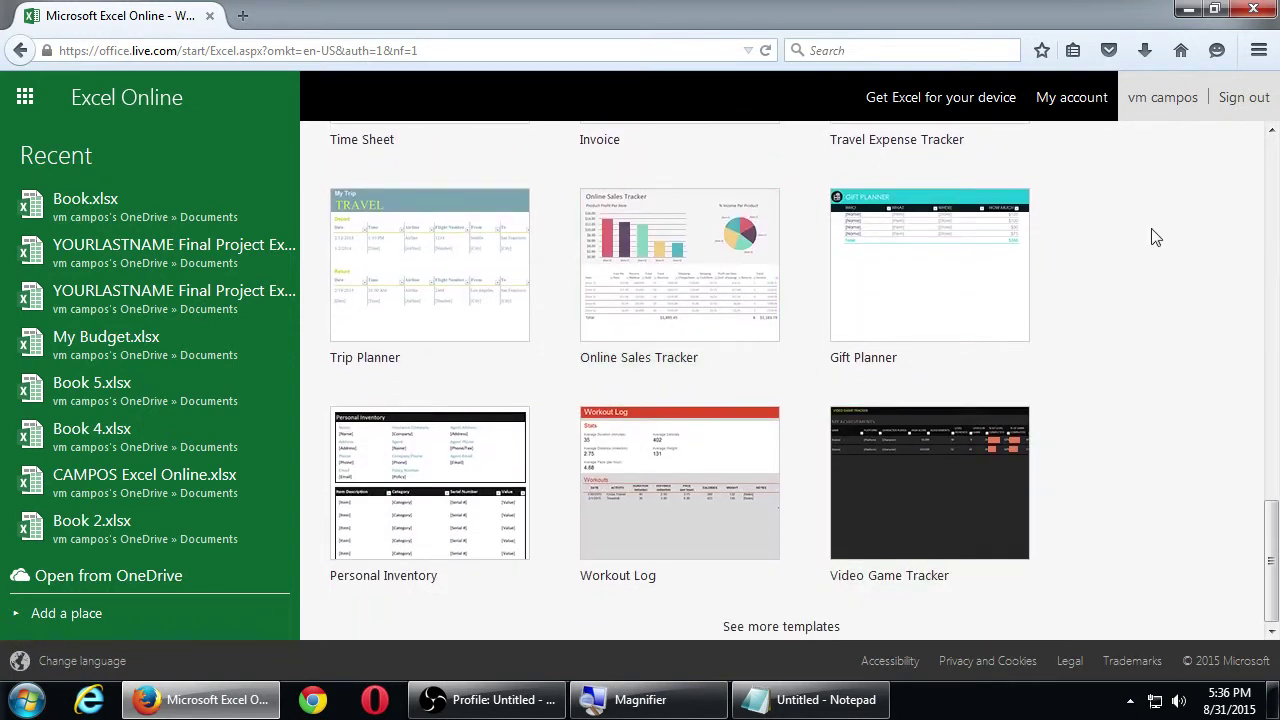
{"action": "scroll", "coordinate": [1150, 431], "scroll_direction": "up", "scroll_amount": 8}
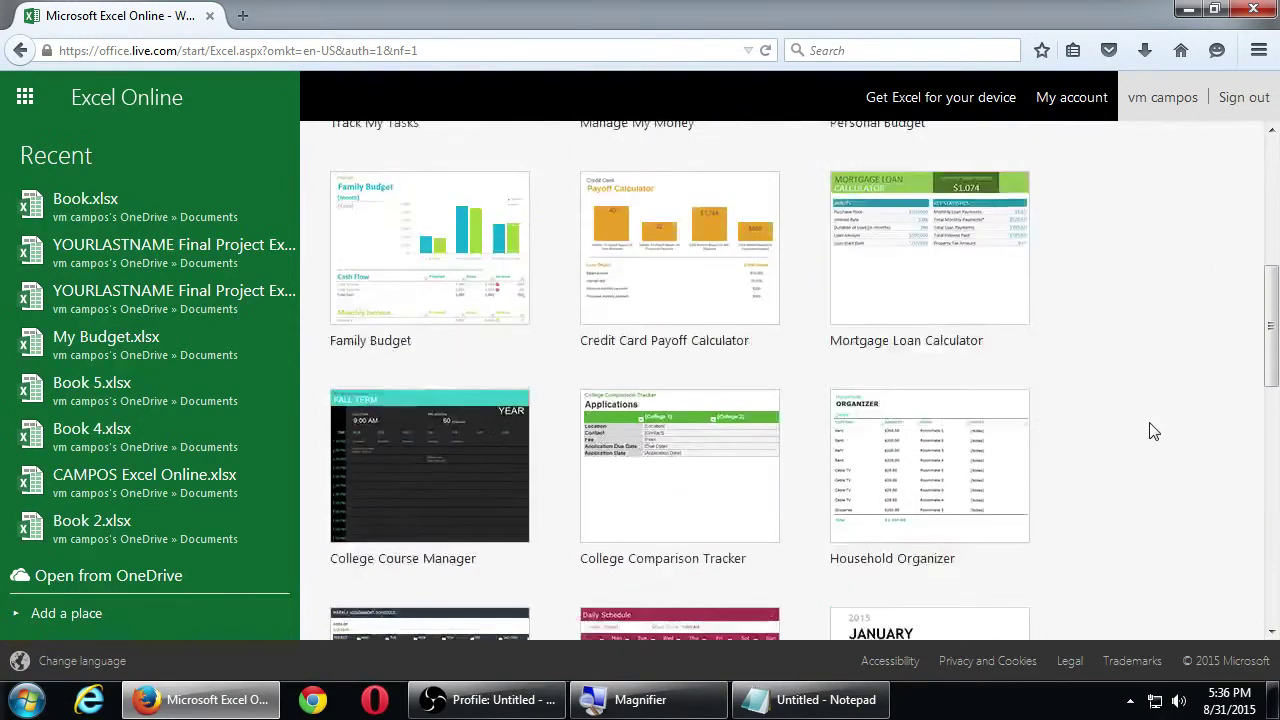
{"action": "scroll", "coordinate": [1150, 431], "scroll_direction": "up", "scroll_amount": 4}
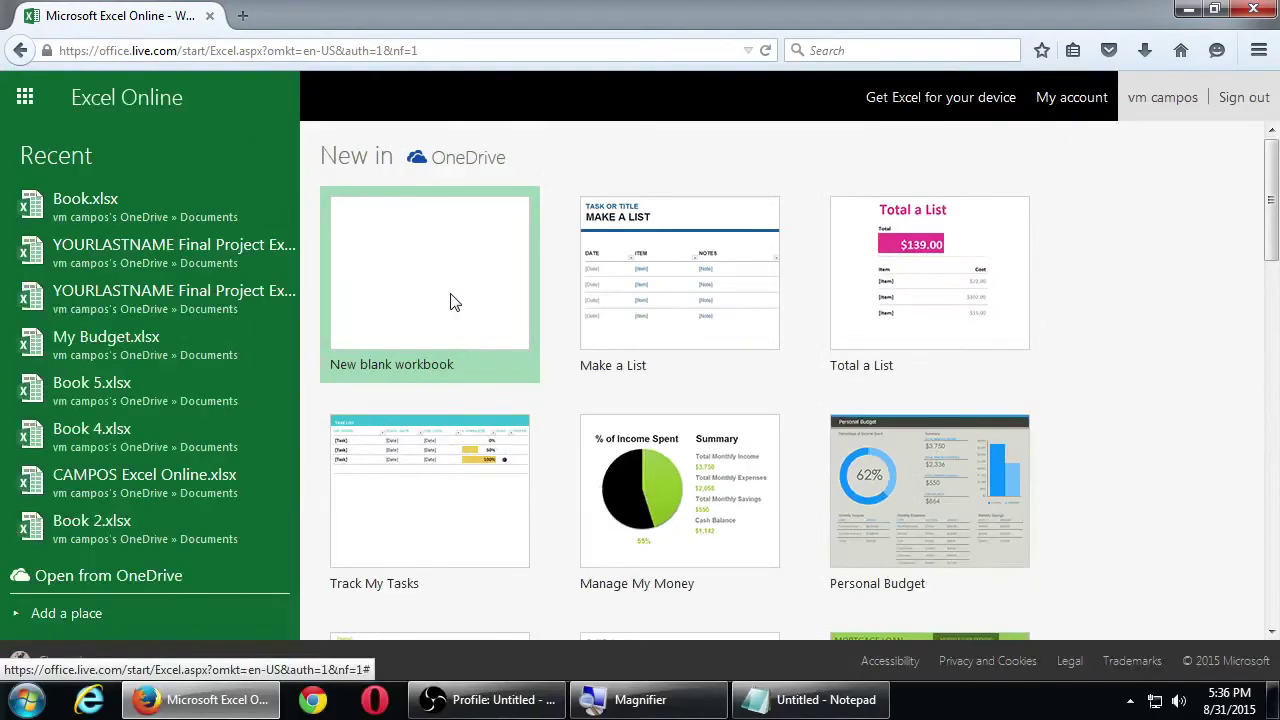
Start a new blank workbook from the Excel Online start page
{"action": "left_click", "coordinate": [454, 304]}
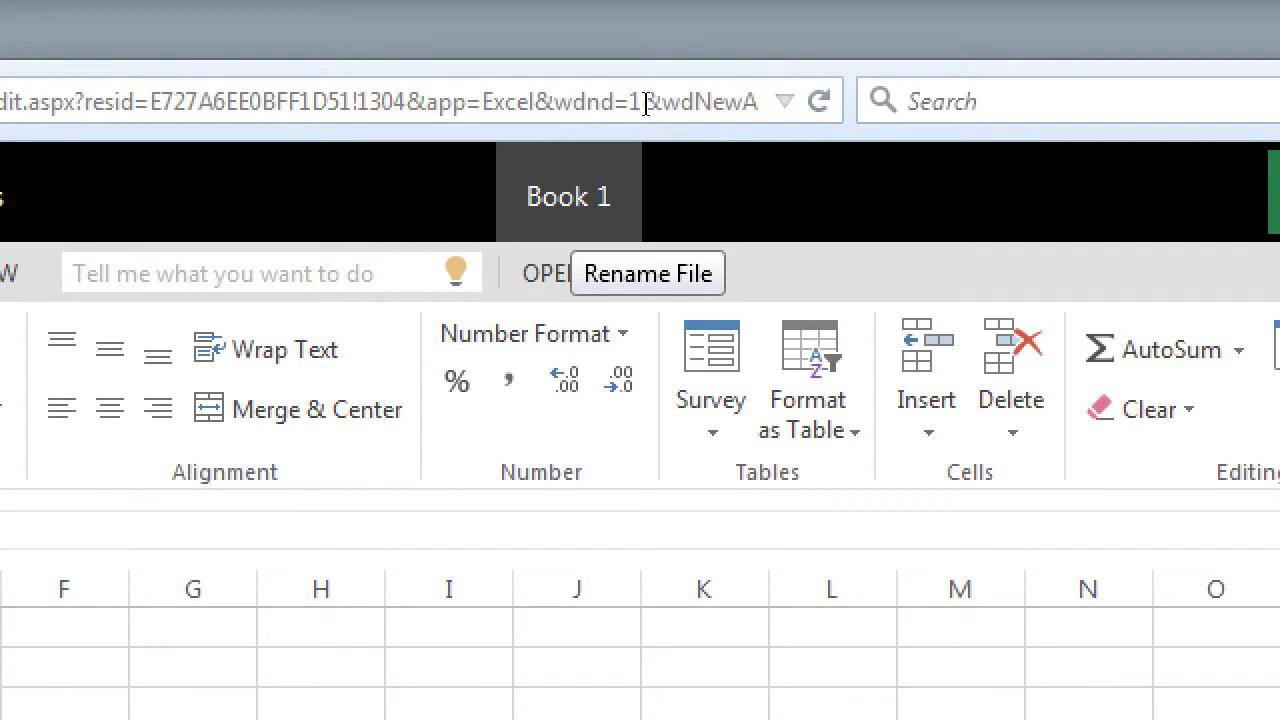
Rename Book 1 to the user's surname followed by 'Analytics'
{"action": "left_click", "coordinate": [575, 200]}
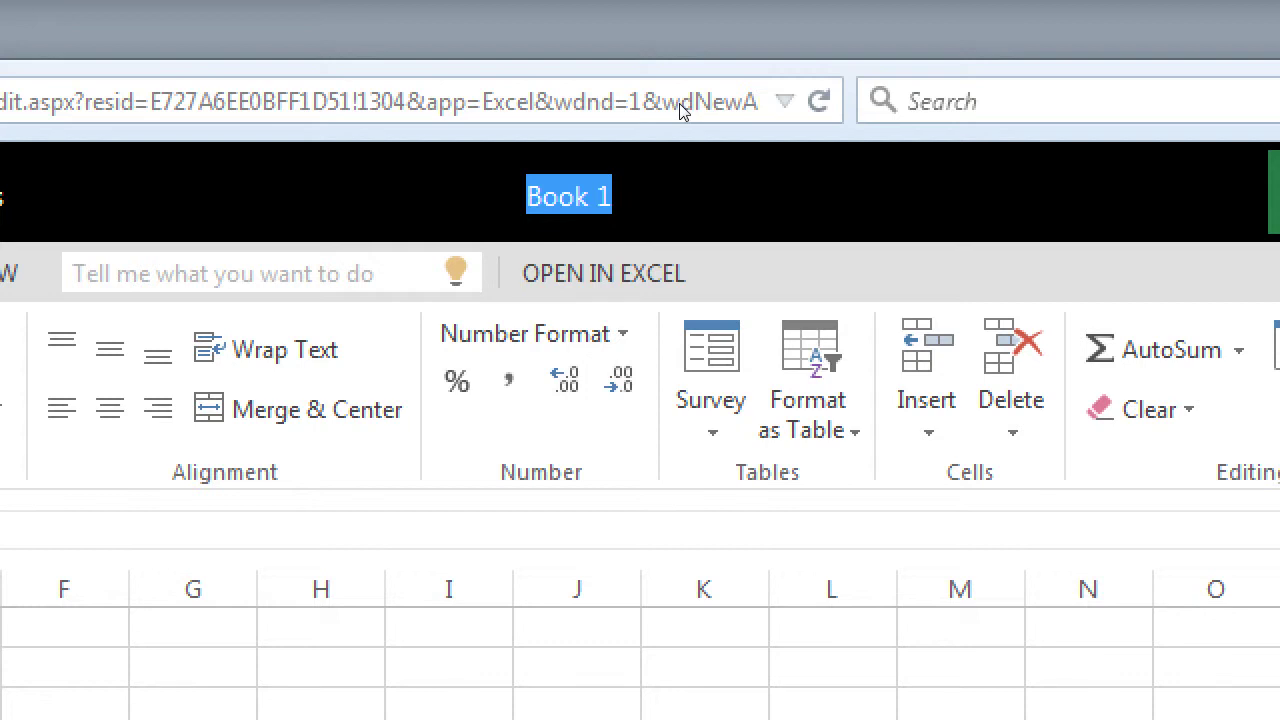
{"action": "type", "text": "SMITH "}
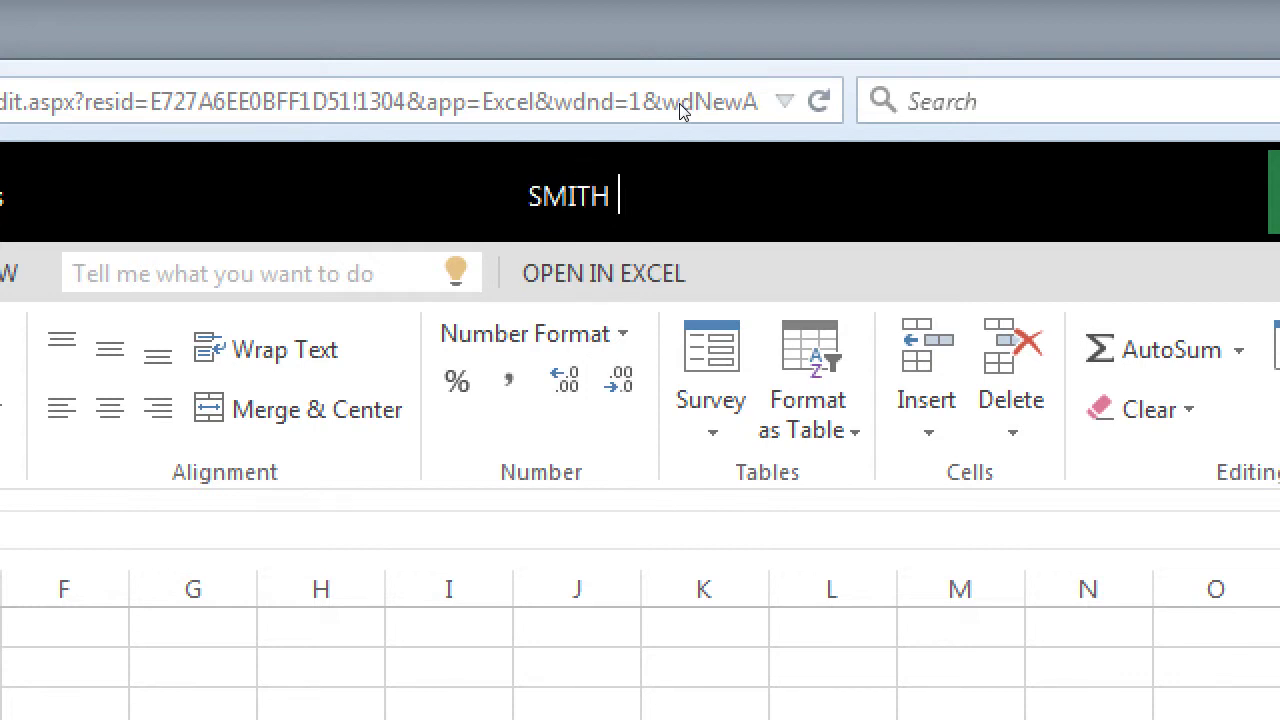
{"action": "type", "text": "Analyt"}
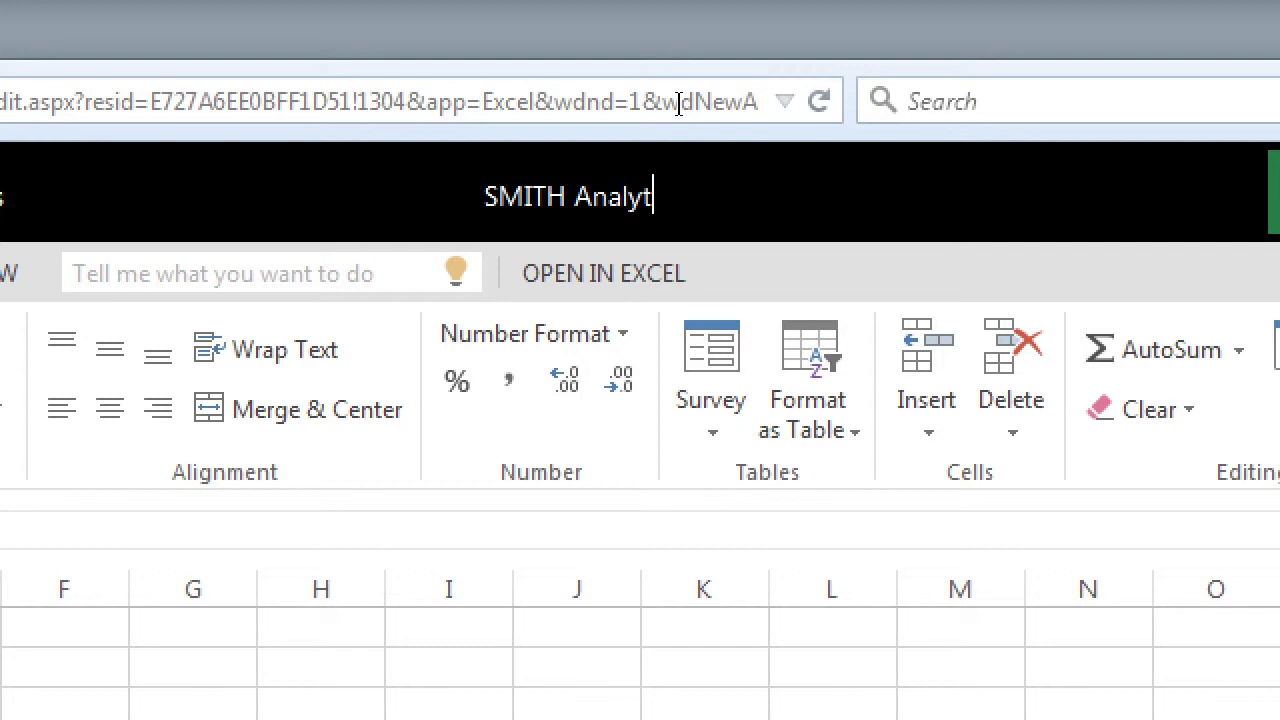
{"action": "type", "text": "ics"}
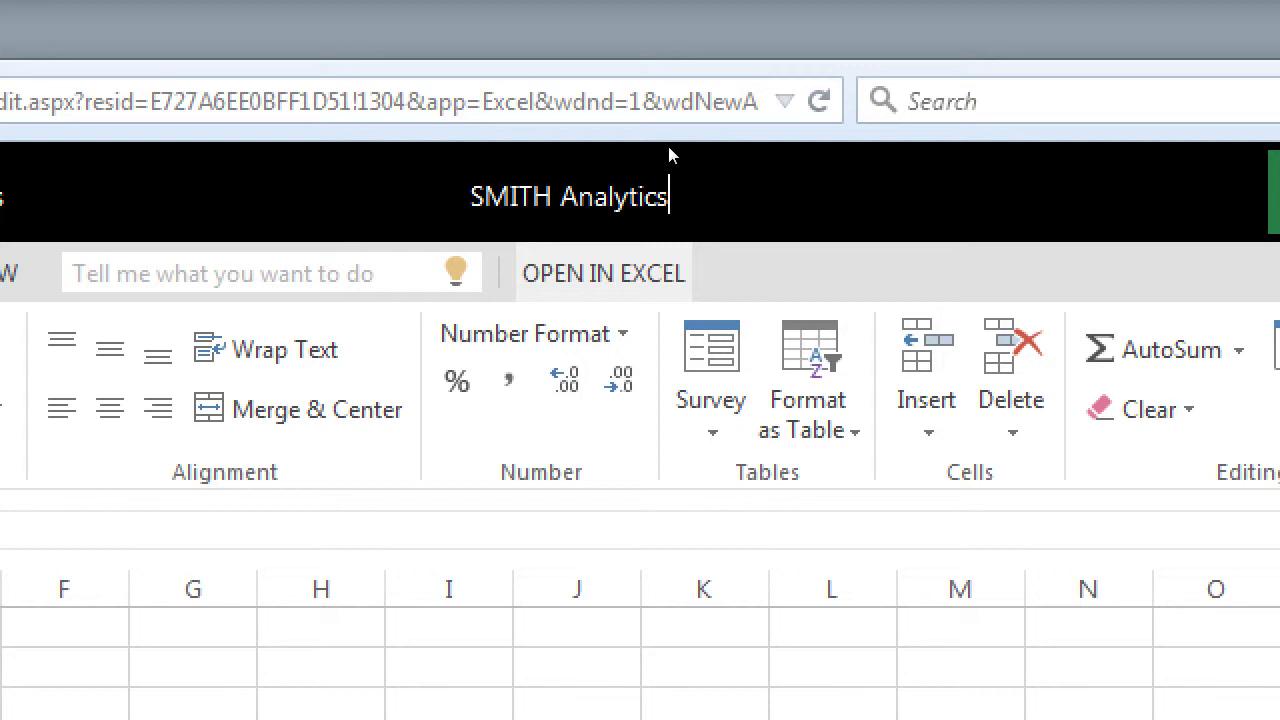
{"action": "key", "text": "Return"}
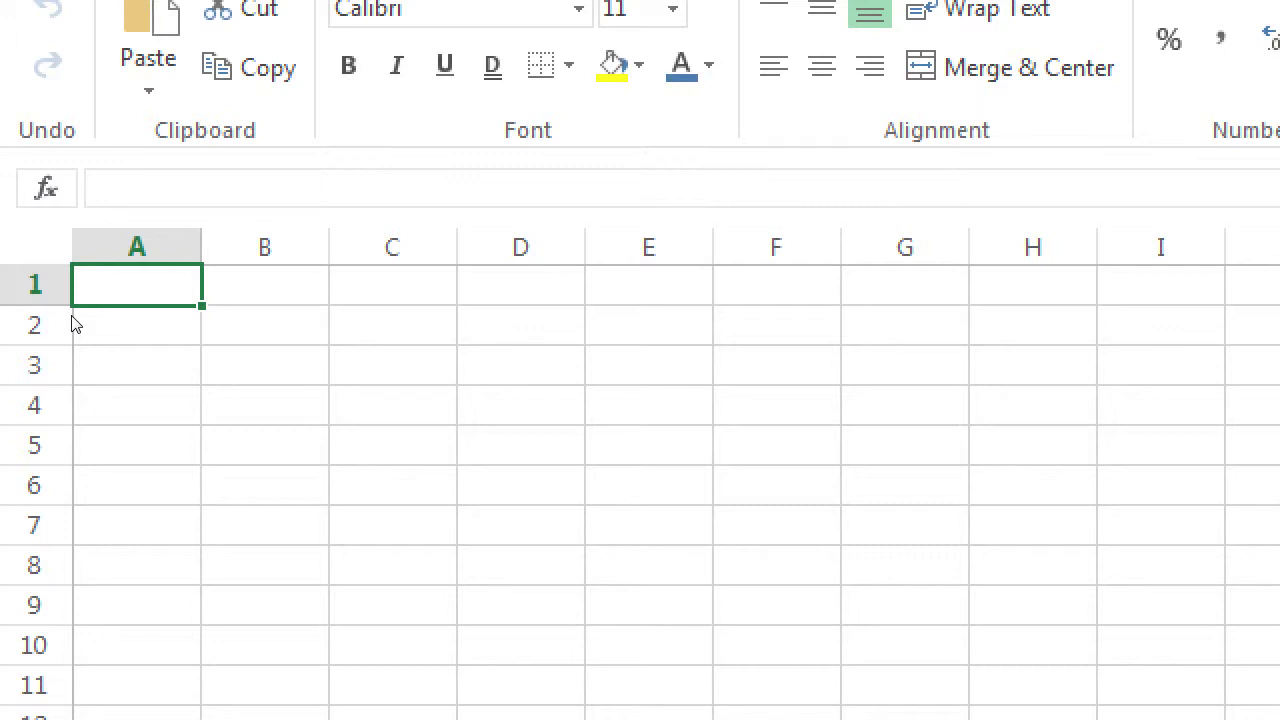
Enter the header 'Profiles' in A1, correcting the typo
{"action": "type", "text": "P"}
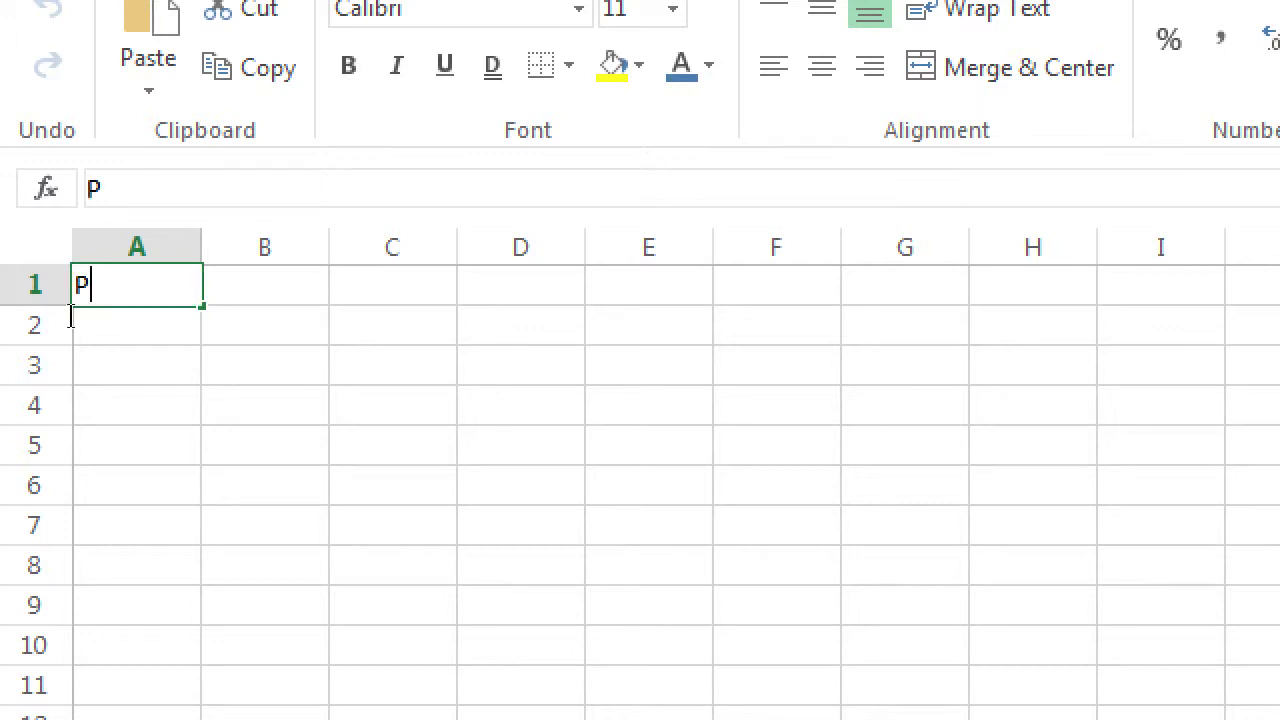
{"action": "type", "text": "rofile"}
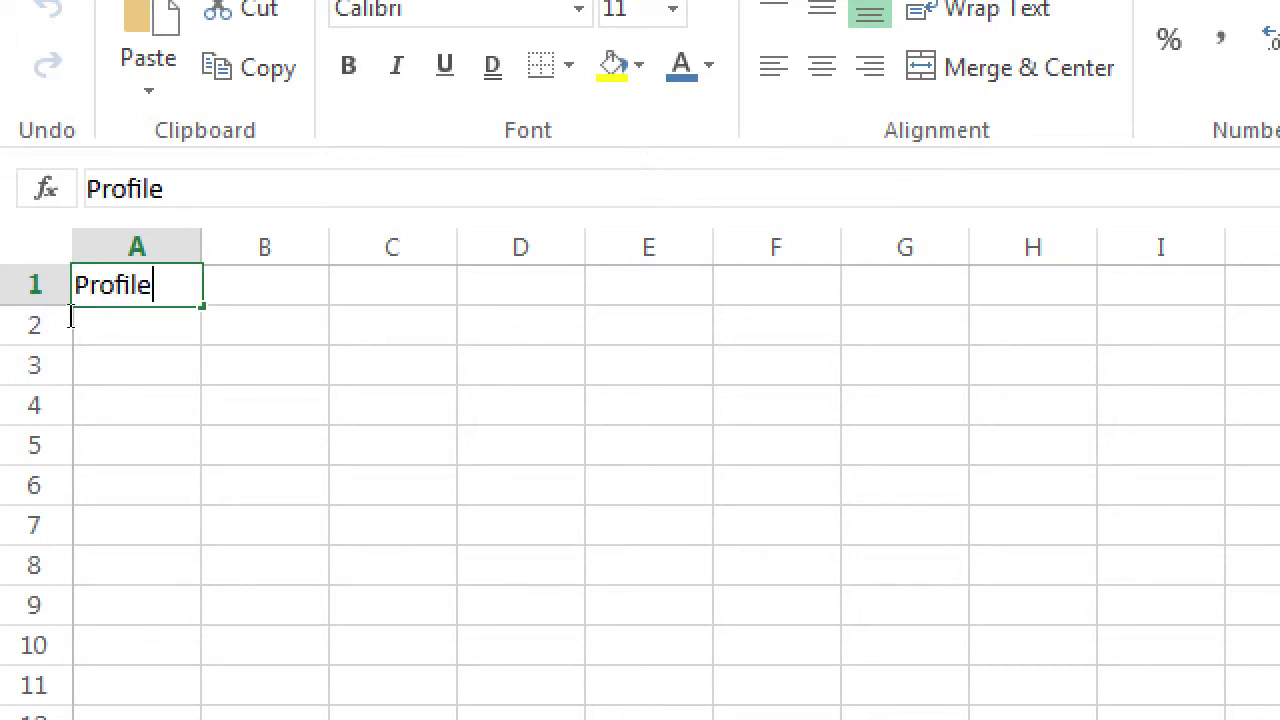
{"action": "type", "text": "e"}
{"action": "key", "text": "BackSpace"}
{"action": "type", "text": "s"}
{"action": "key", "text": "Return"}
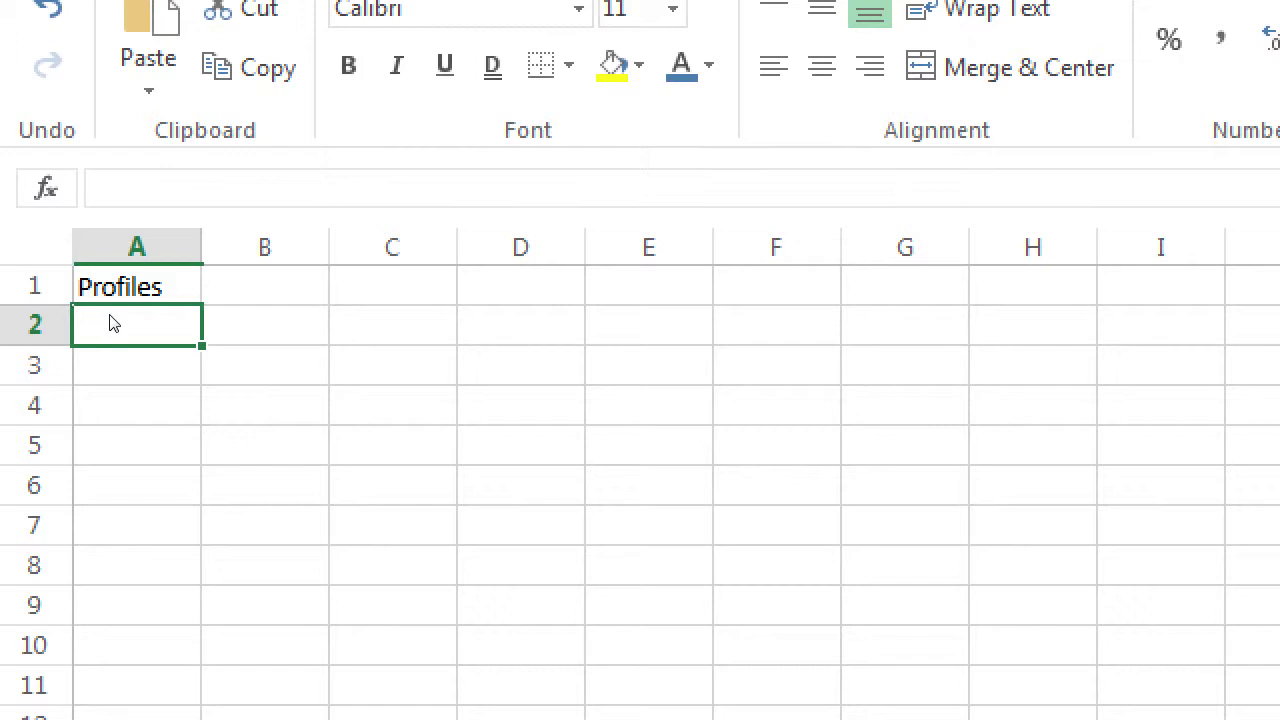
{"action": "key", "text": "Up"}
{"action": "key", "text": "Down"}
Enter 'Instagram' in A2 and 'LinkedIn' in A3
{"action": "type", "text": "Instagram"}
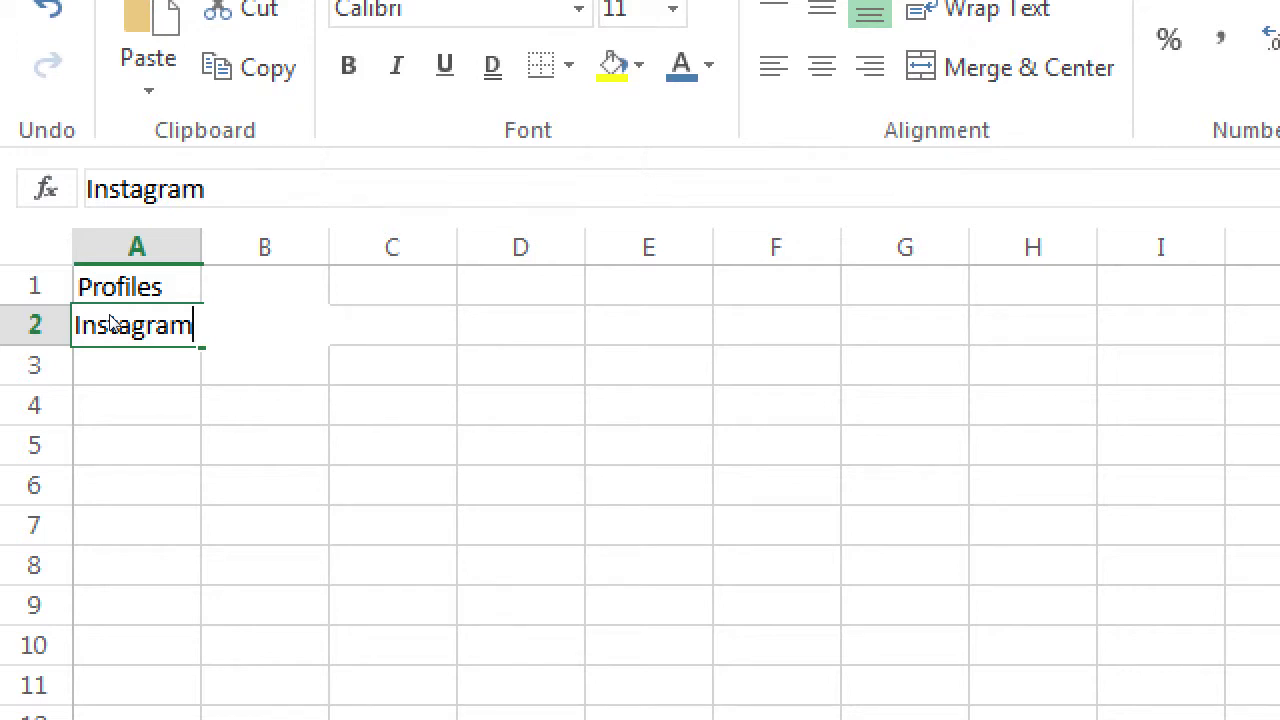
{"action": "key", "text": "Return"}
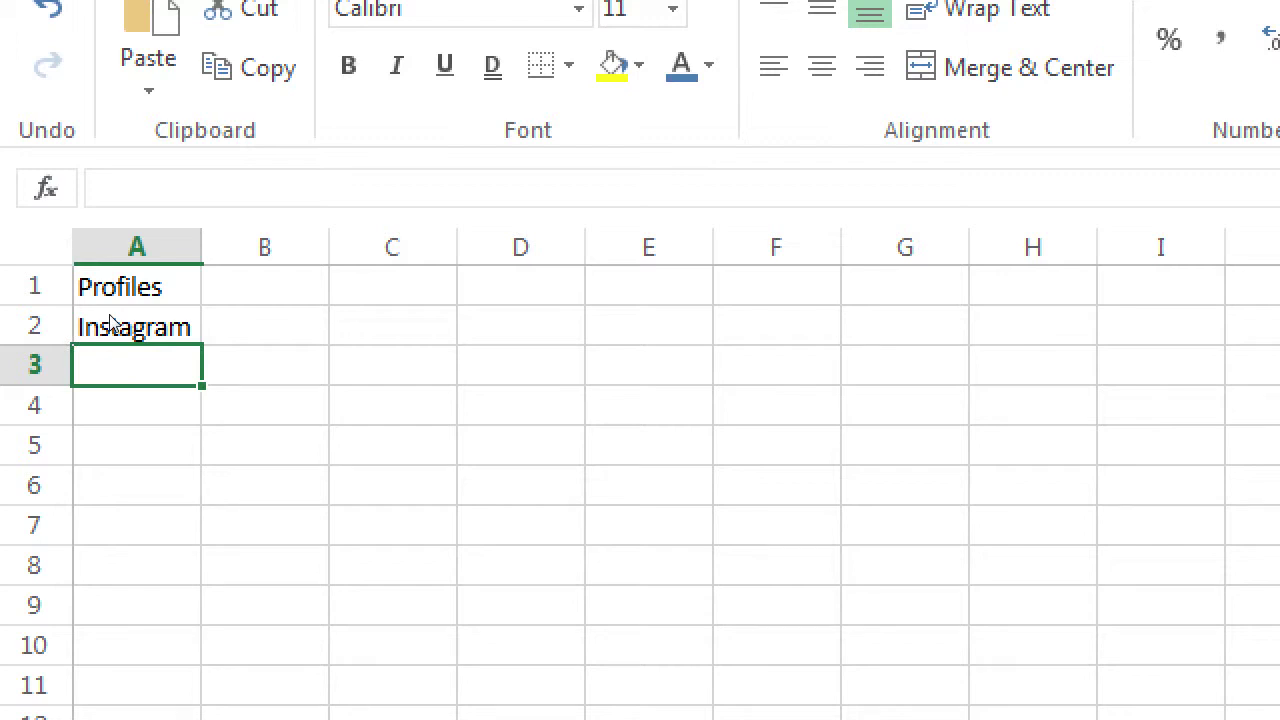
{"action": "type", "text": "LinkedIn"}
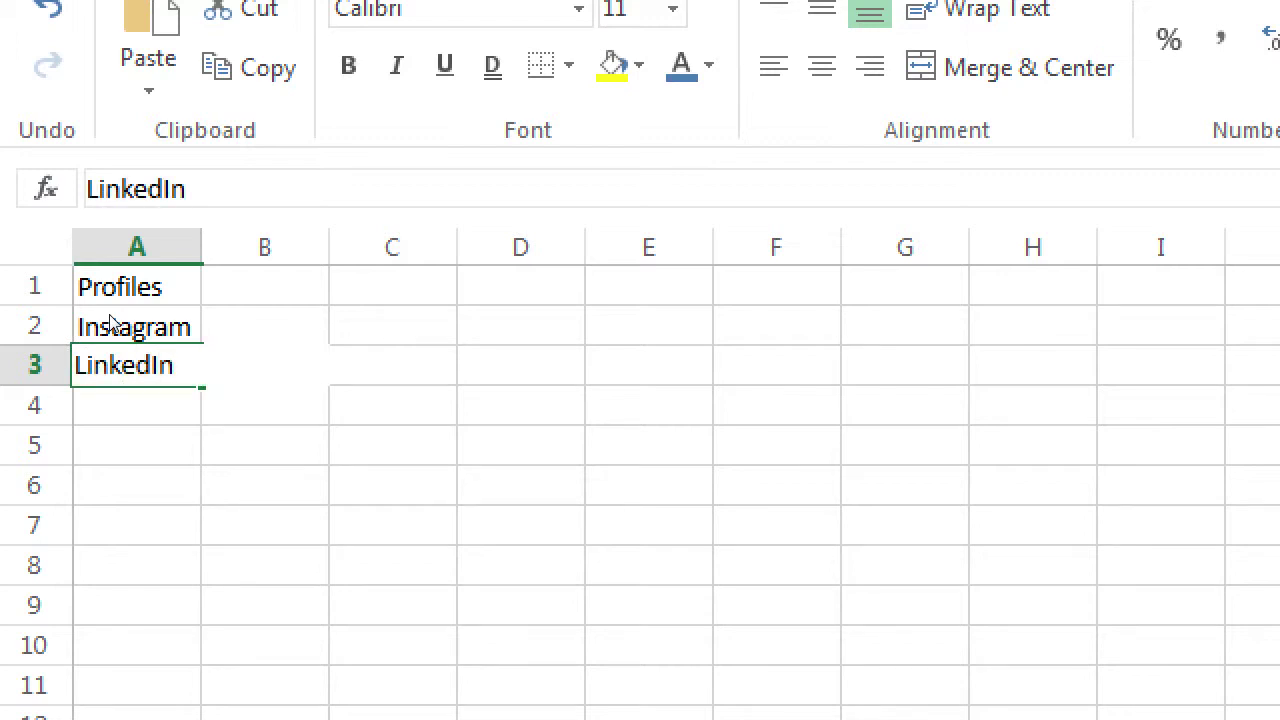
{"action": "key", "text": "Return"}
{"action": "key", "text": "Up"}
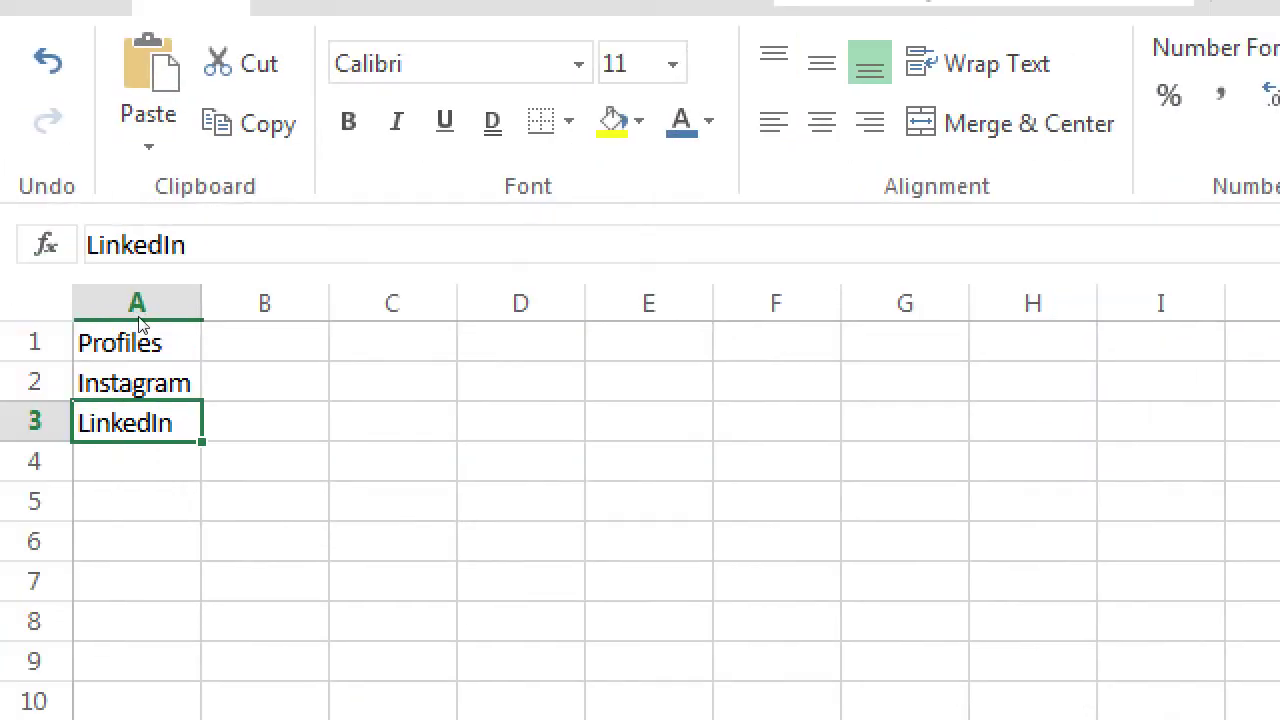
Enter 'August 31' in B1 so it shows as 31-Aug
{"action": "key", "text": "Up"}
{"action": "key", "text": "Up"}
{"action": "key", "text": "Right"}
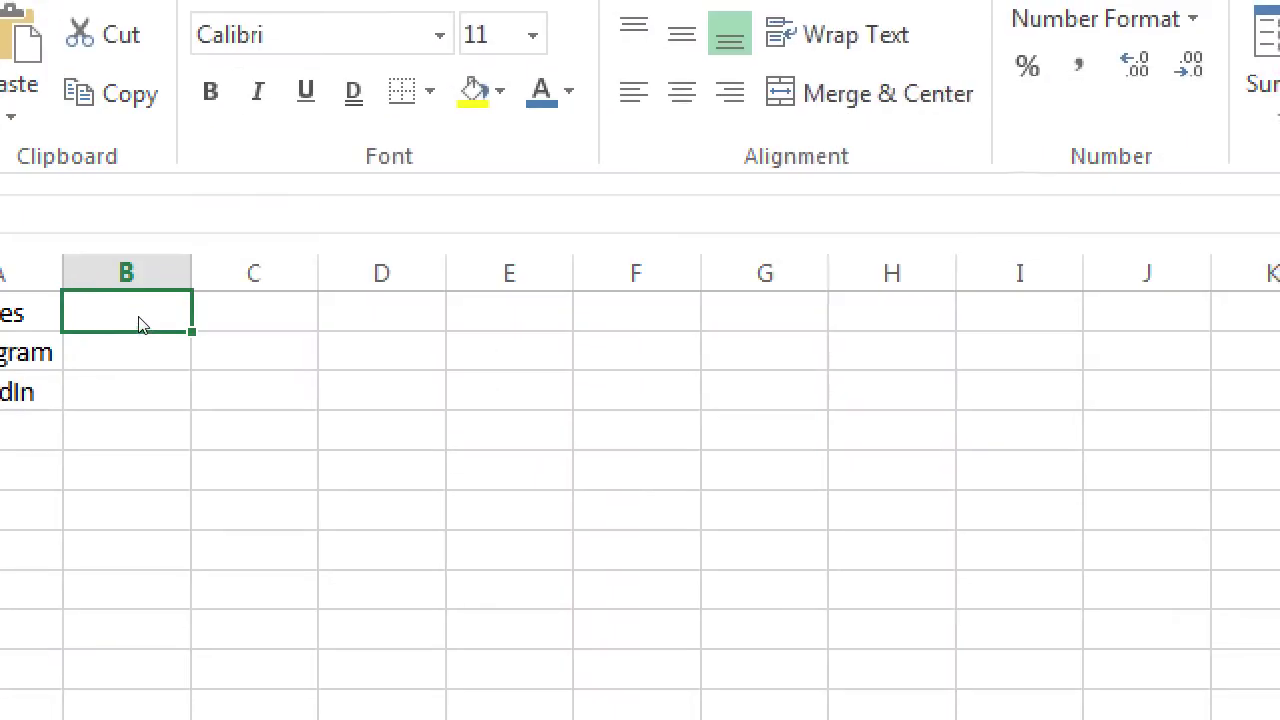
{"action": "type", "text": "August 31"}
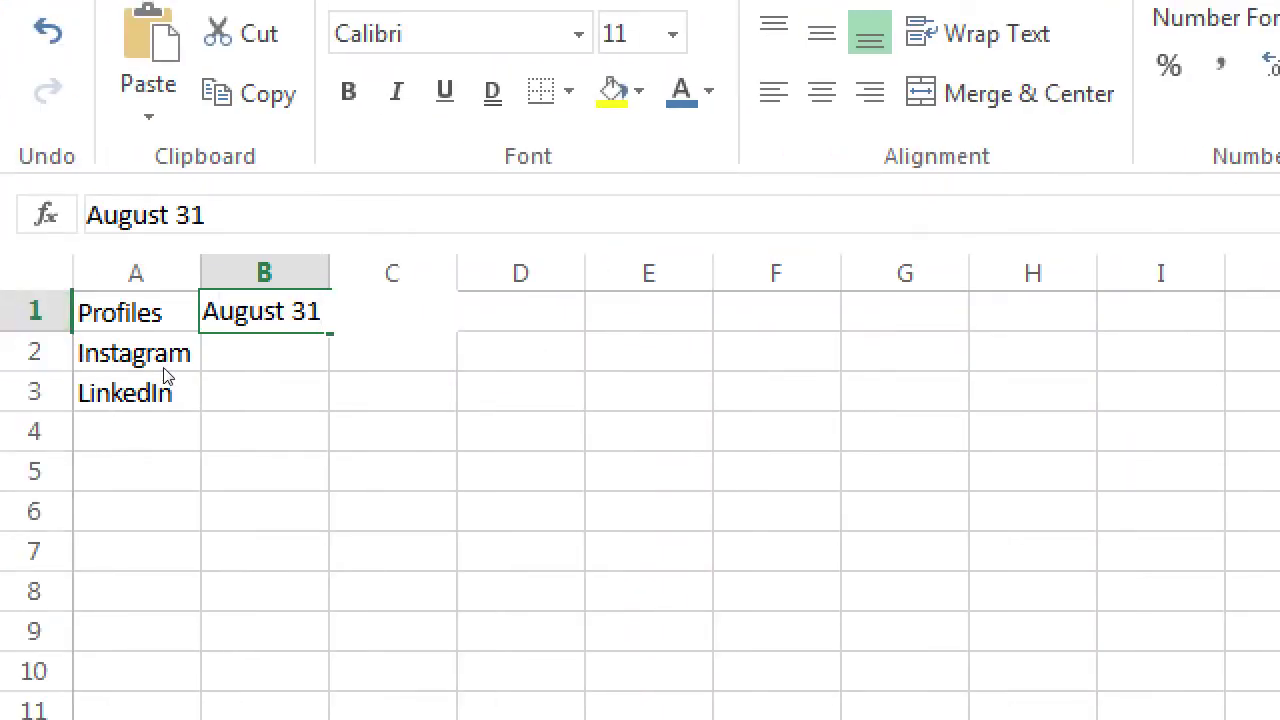
{"action": "key", "text": "Return"}
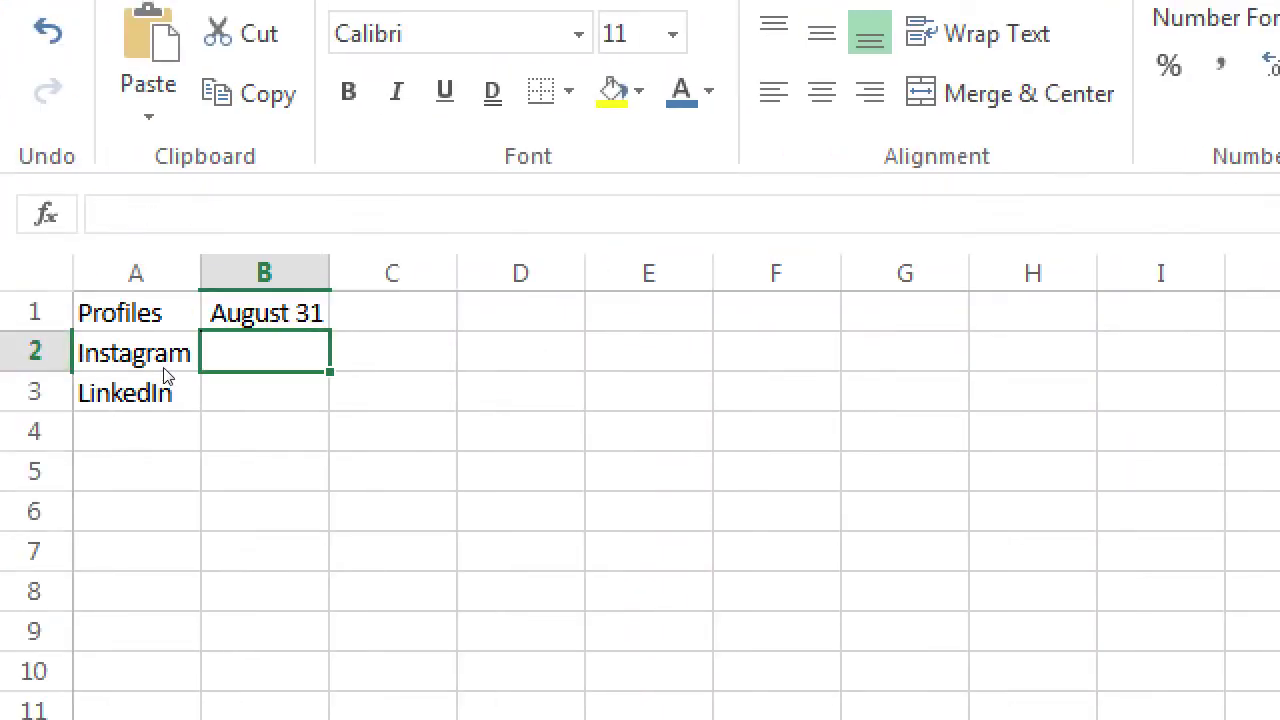
{"action": "key", "text": "Up"}
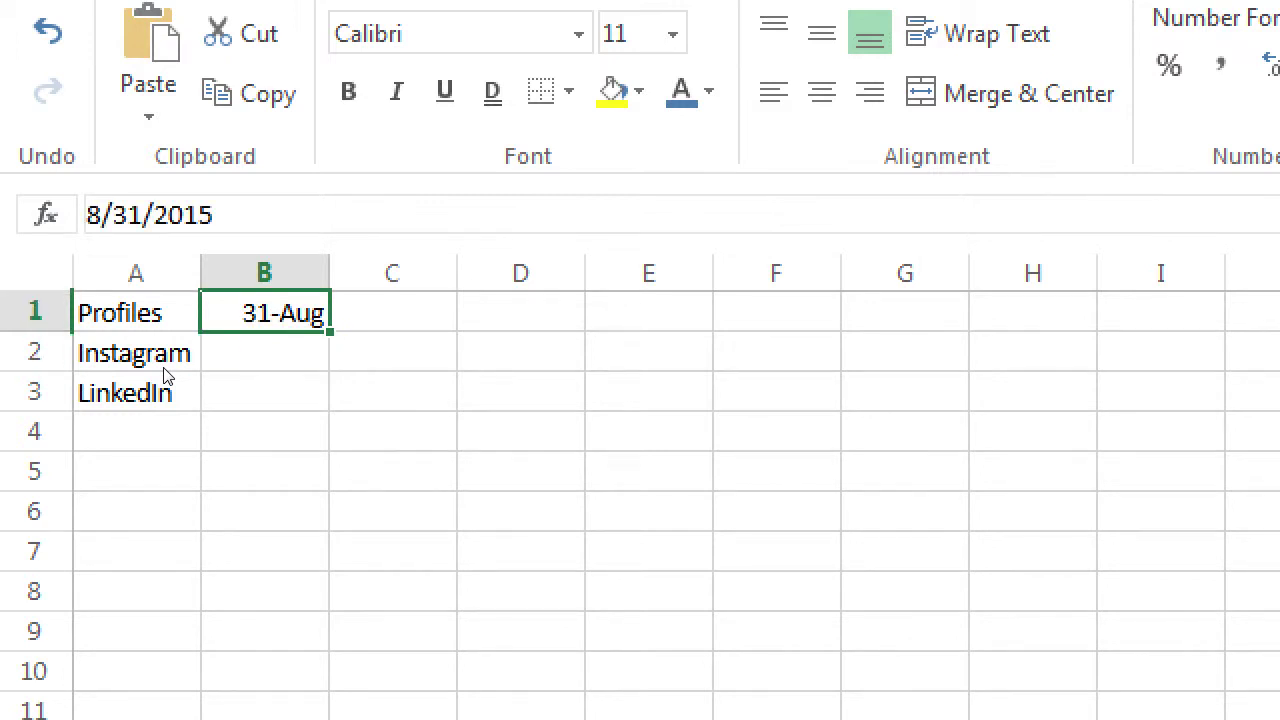
{"action": "key", "text": "Right"}
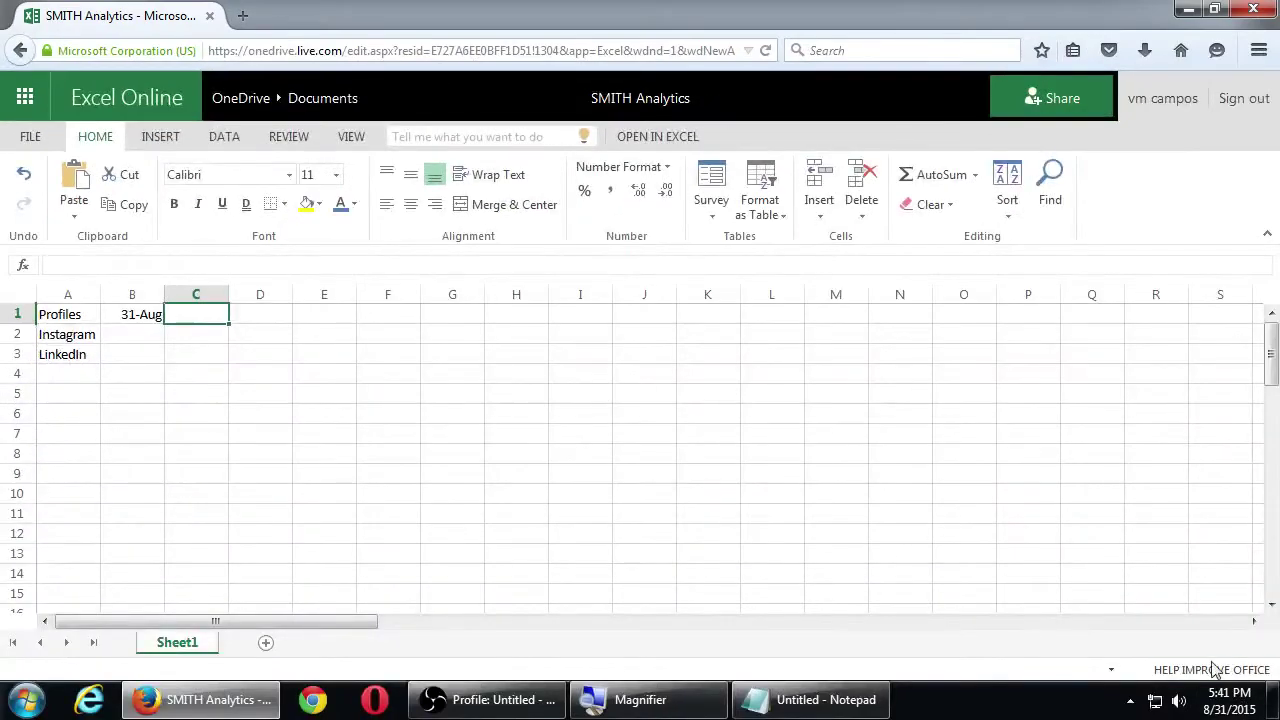
Check the September 2015 dates on the taskbar calendar, then clear stray characters in C1
{"action": "left_click", "coordinate": [1226, 700]}
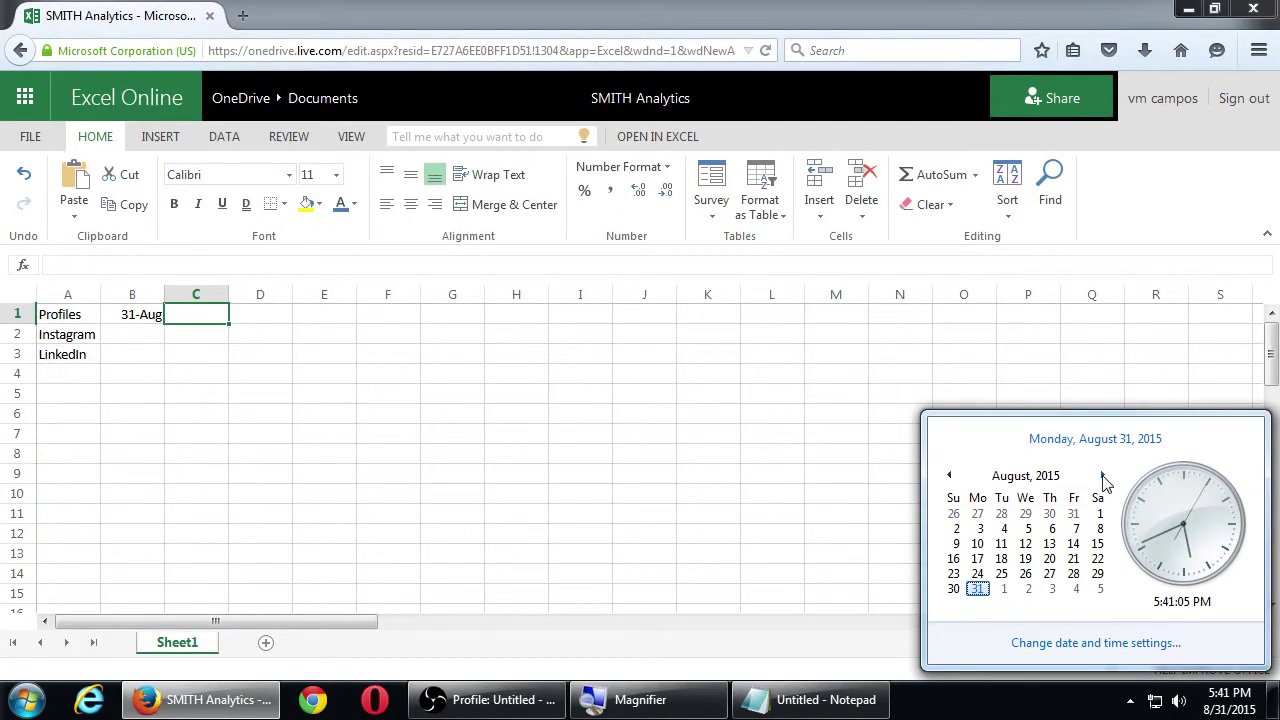
{"action": "left_click", "coordinate": [1104, 478]}
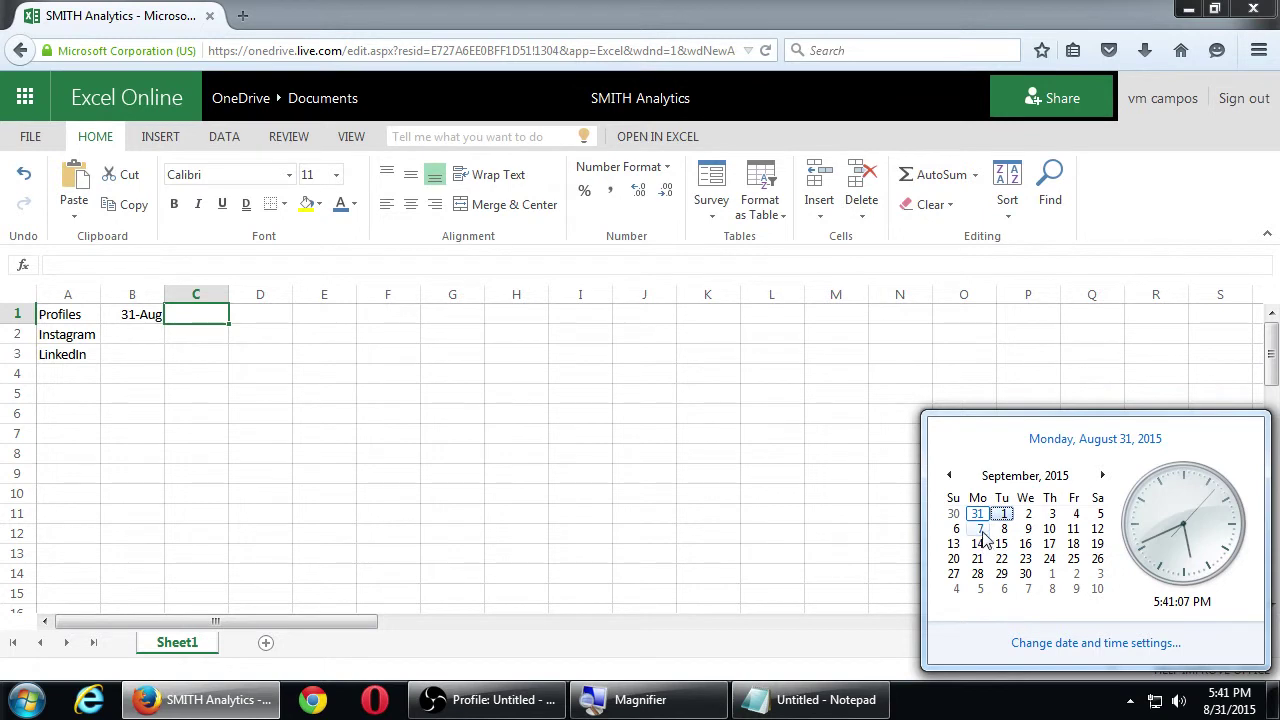
{"action": "left_click", "coordinate": [196, 320]}
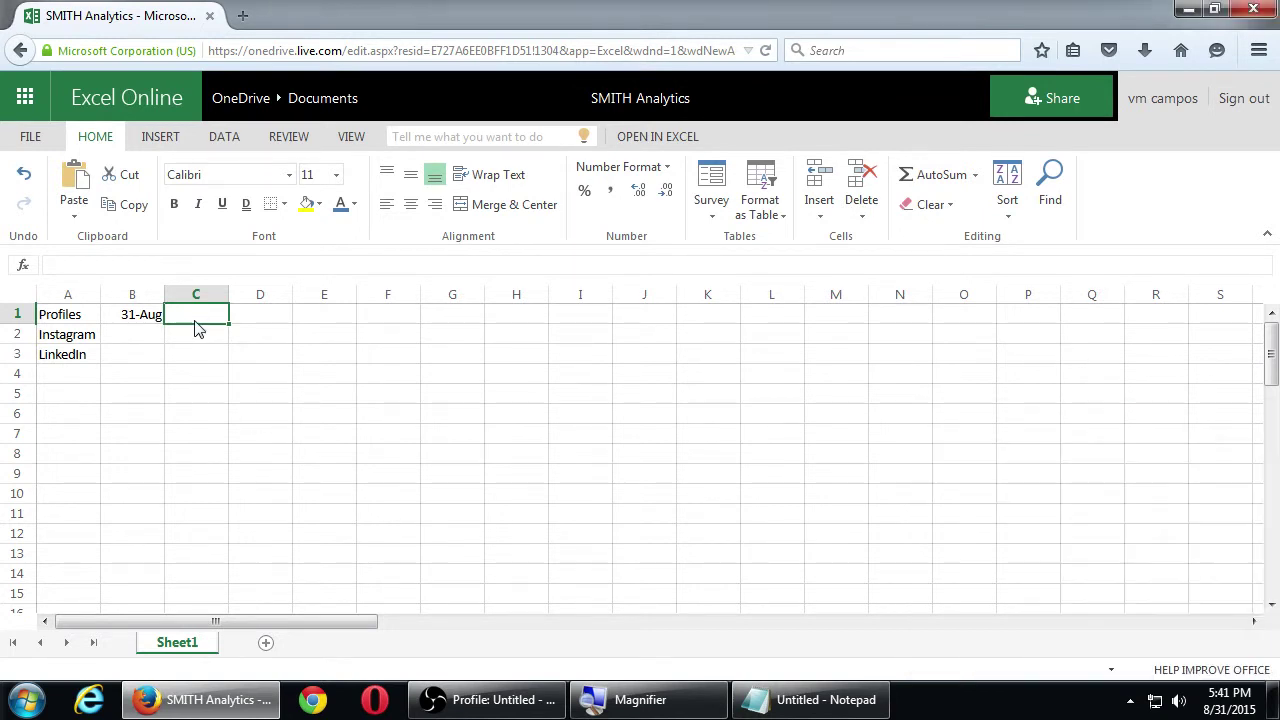
{"action": "key", "text": "super+plus"}
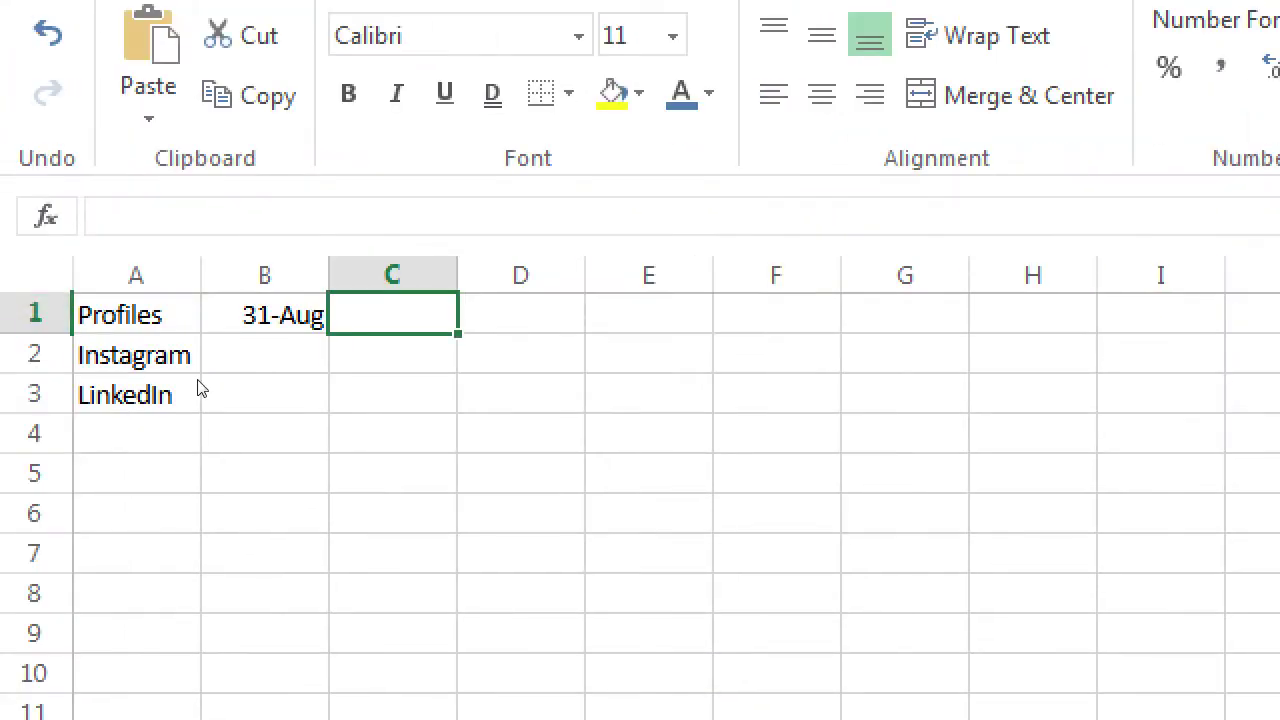
{"action": "type", "text": "/s"}
{"action": "key", "text": "BackSpace"}
{"action": "key", "text": "BackSpace"}
Enter 'September 7' in C1 and 'September 14' in D1
{"action": "type", "text": "Se"}
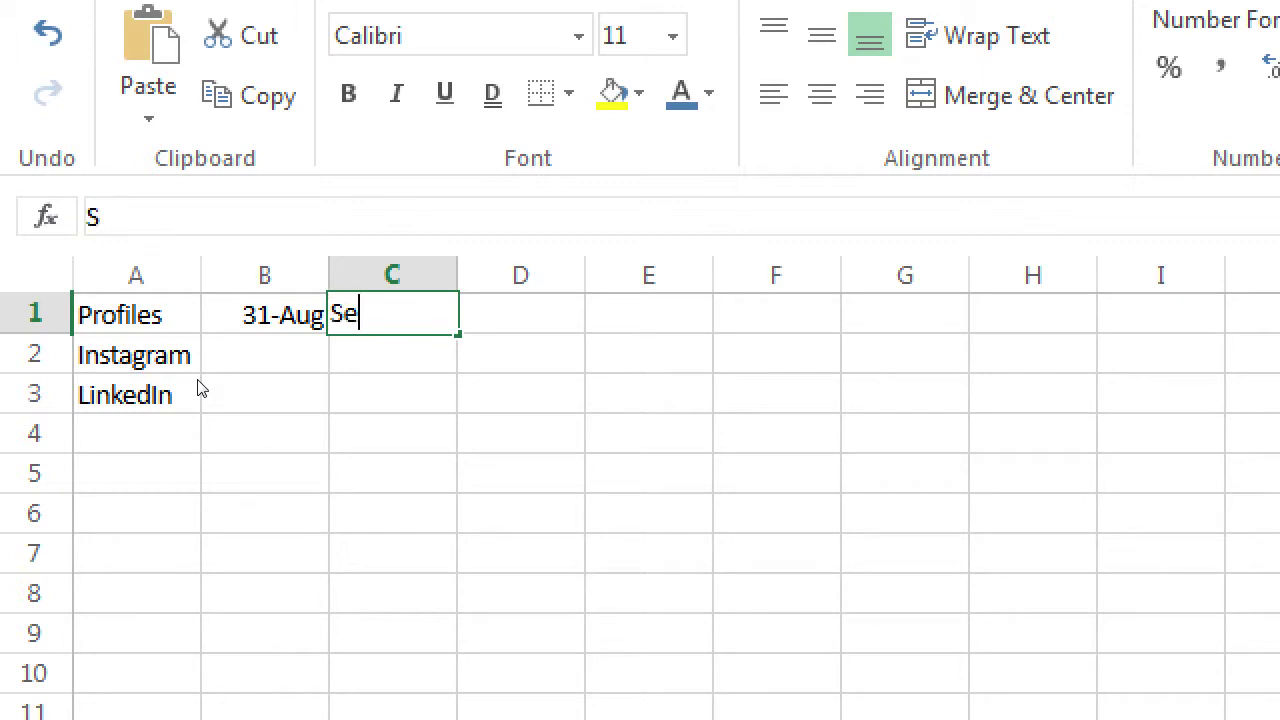
{"action": "type", "text": "ptember"}
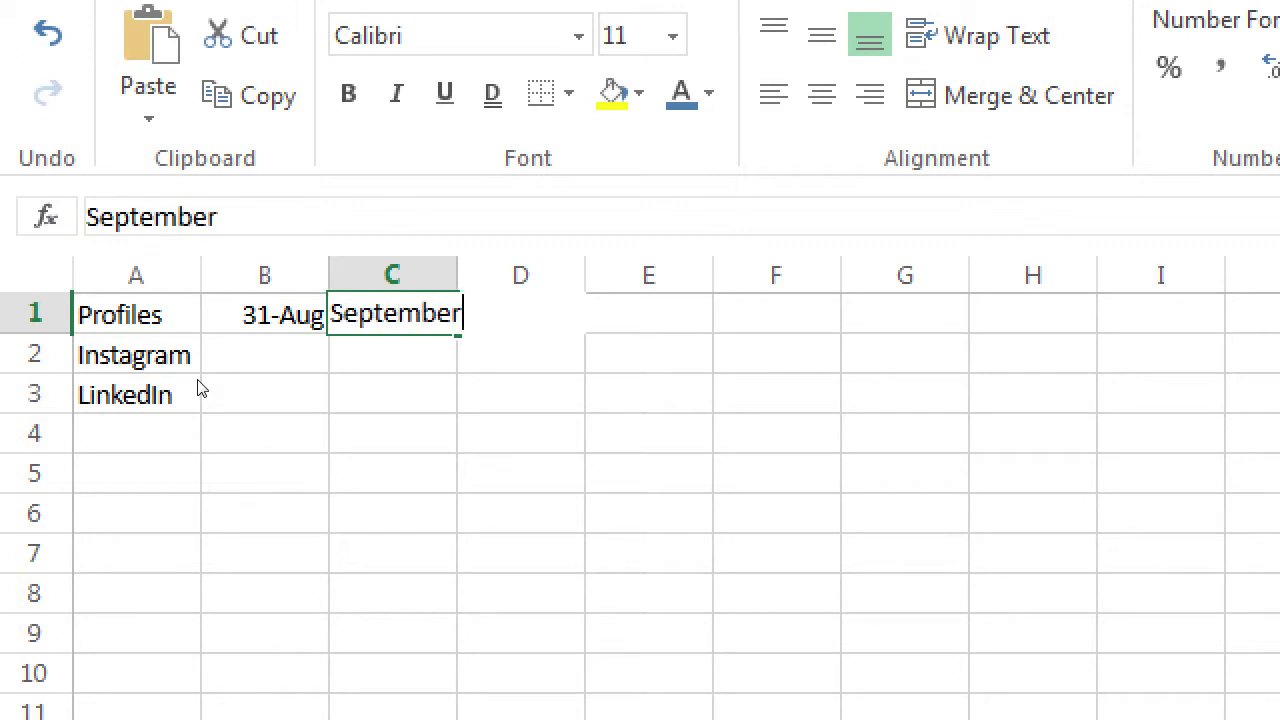
{"action": "type", "text": " 7"}
{"action": "key", "text": "Return"}
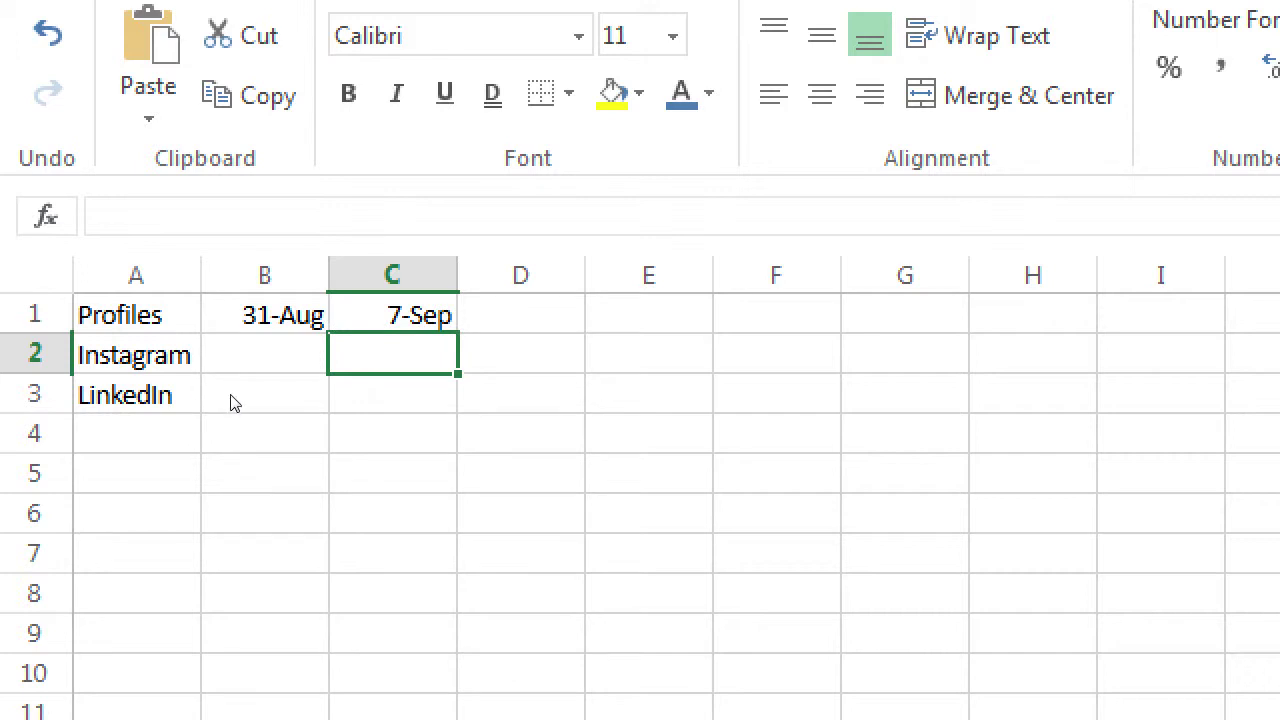
{"action": "key", "text": "Up"}
{"action": "key", "text": "Right"}
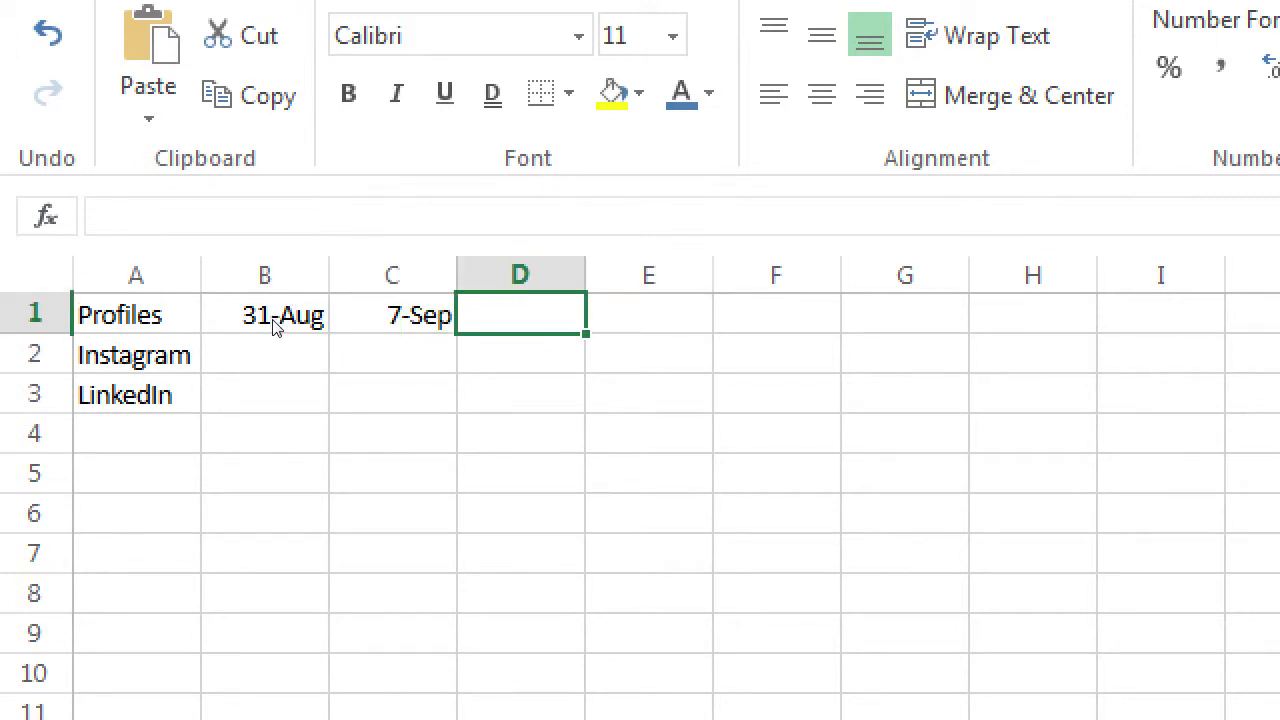
{"action": "type", "text": "Sep"}
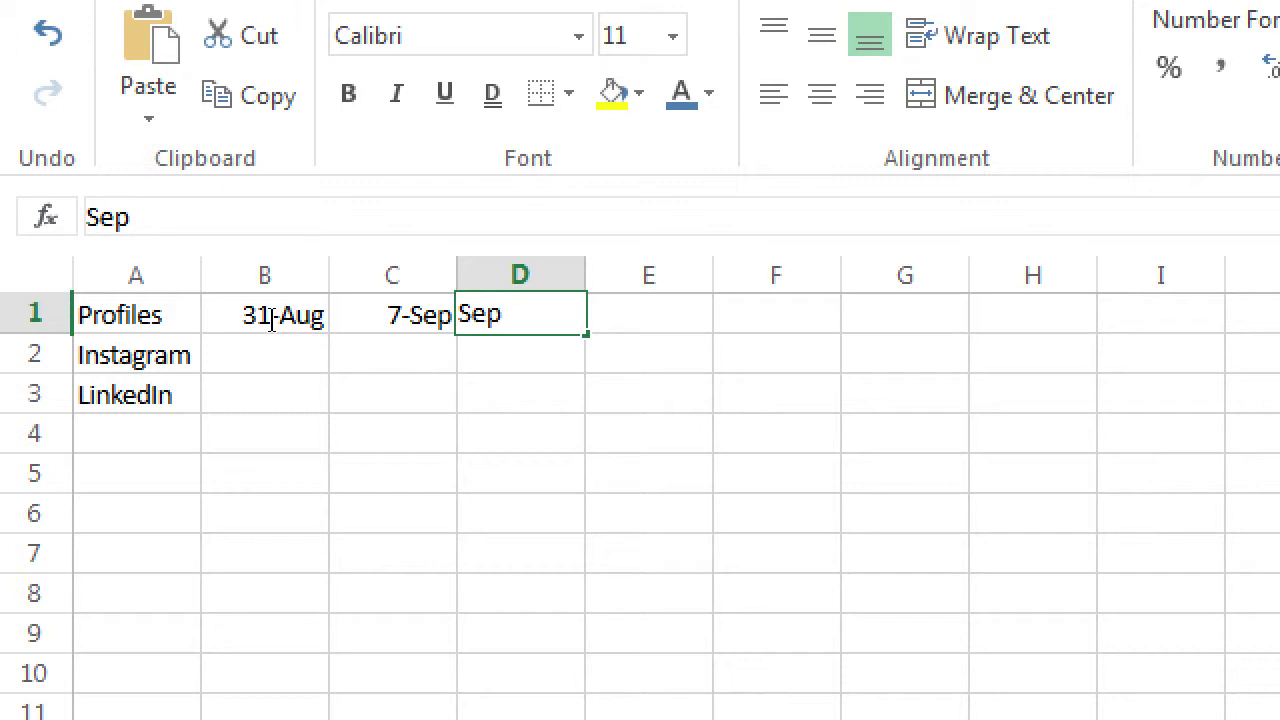
{"action": "type", "text": "tember 14"}
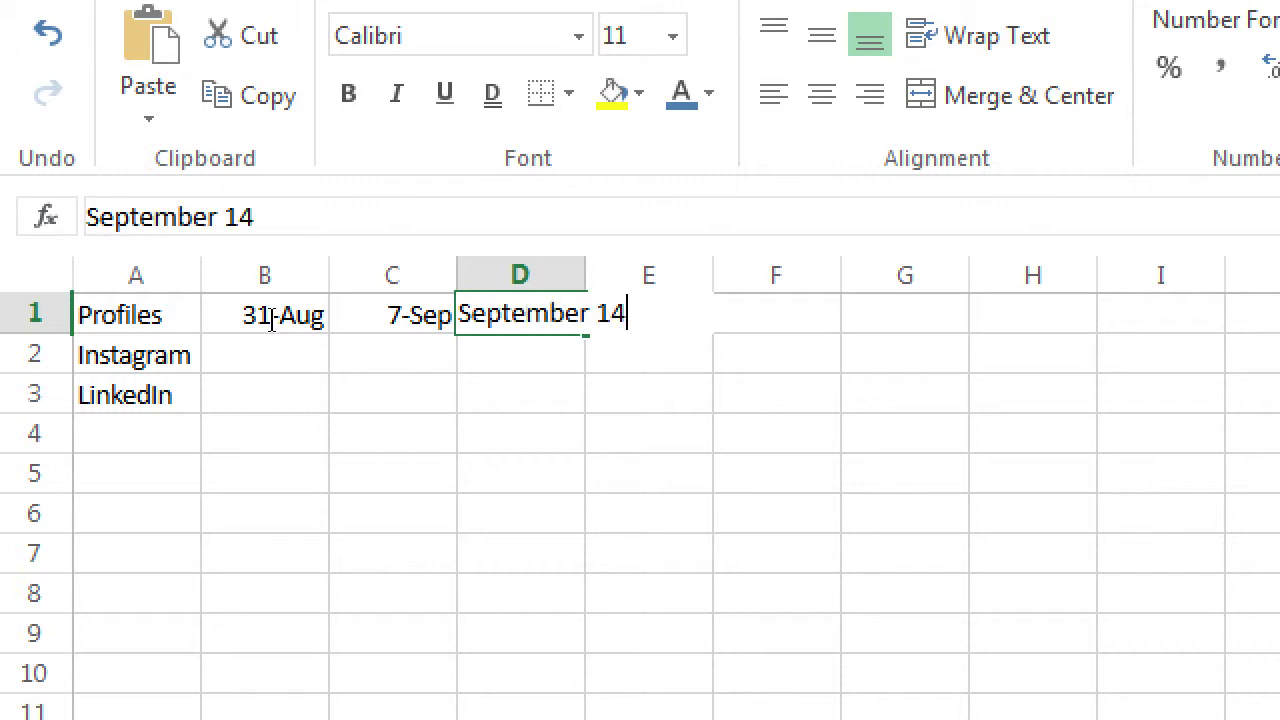
{"action": "key", "text": "Return"}
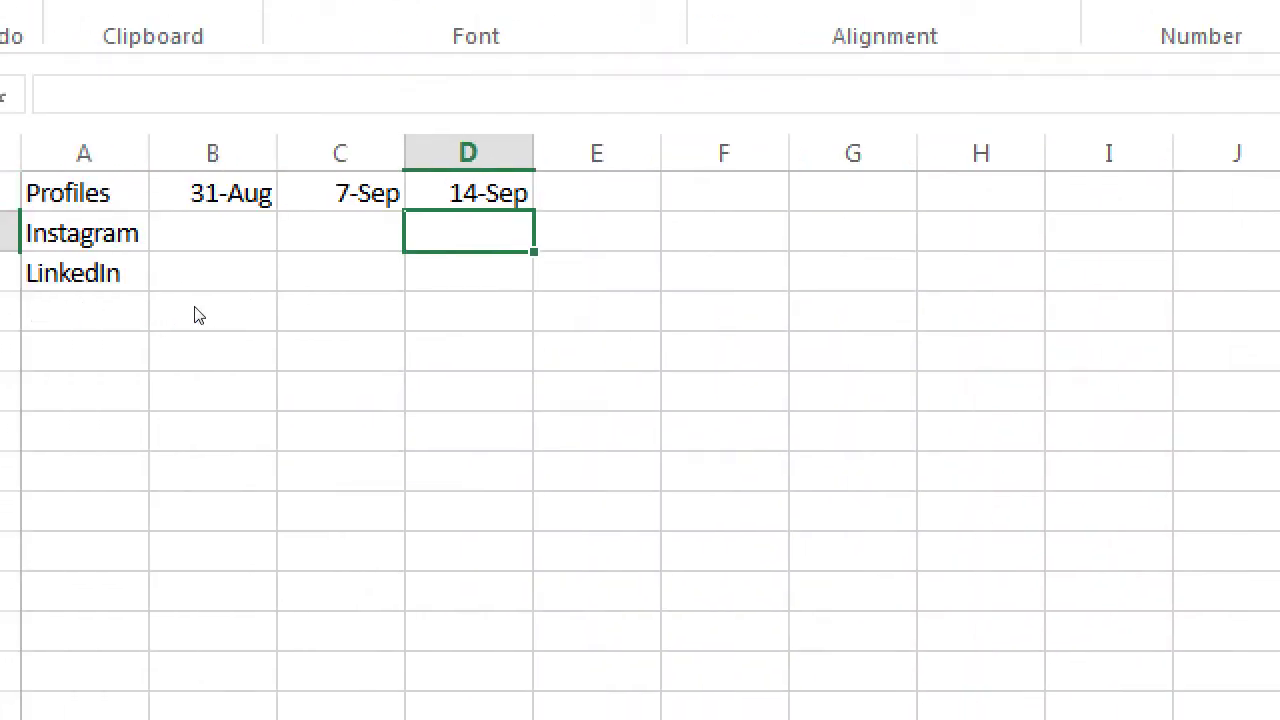
{"action": "key", "text": "Up"}
{"action": "key", "text": "Right"}
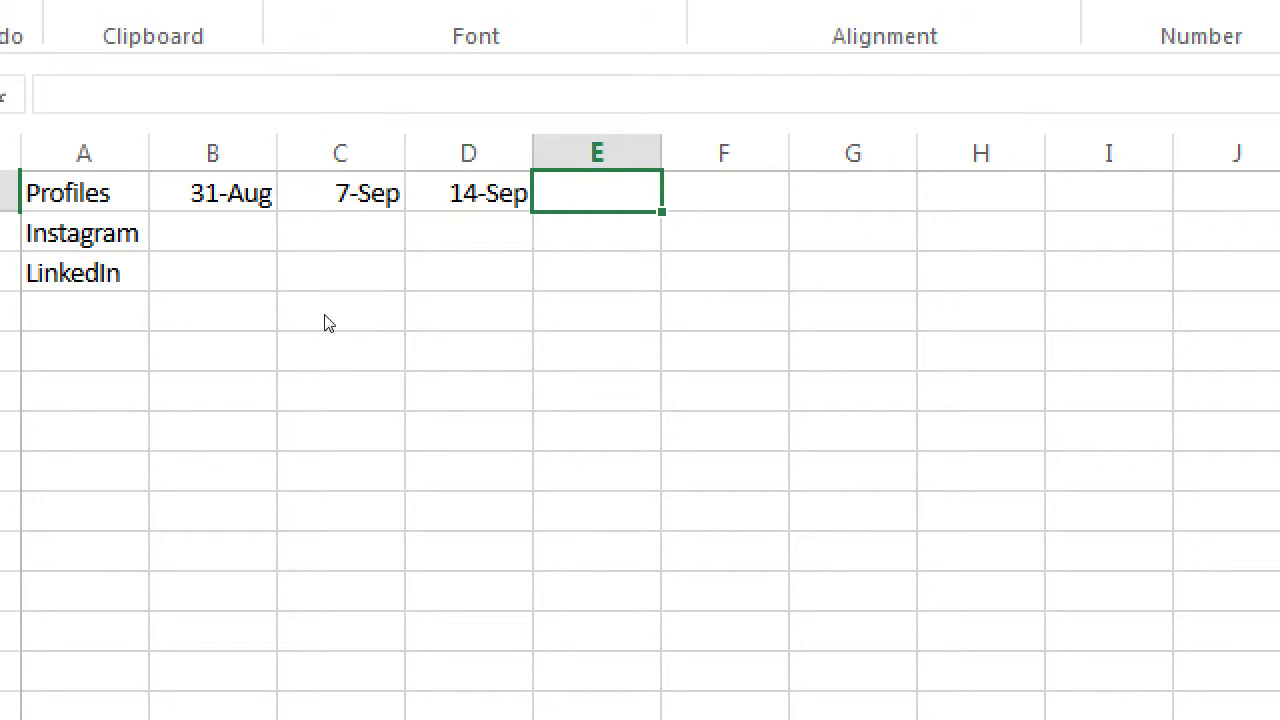
{"action": "key", "text": "Left"}
{"action": "key", "text": "Left"}
{"action": "key", "text": "Left"}
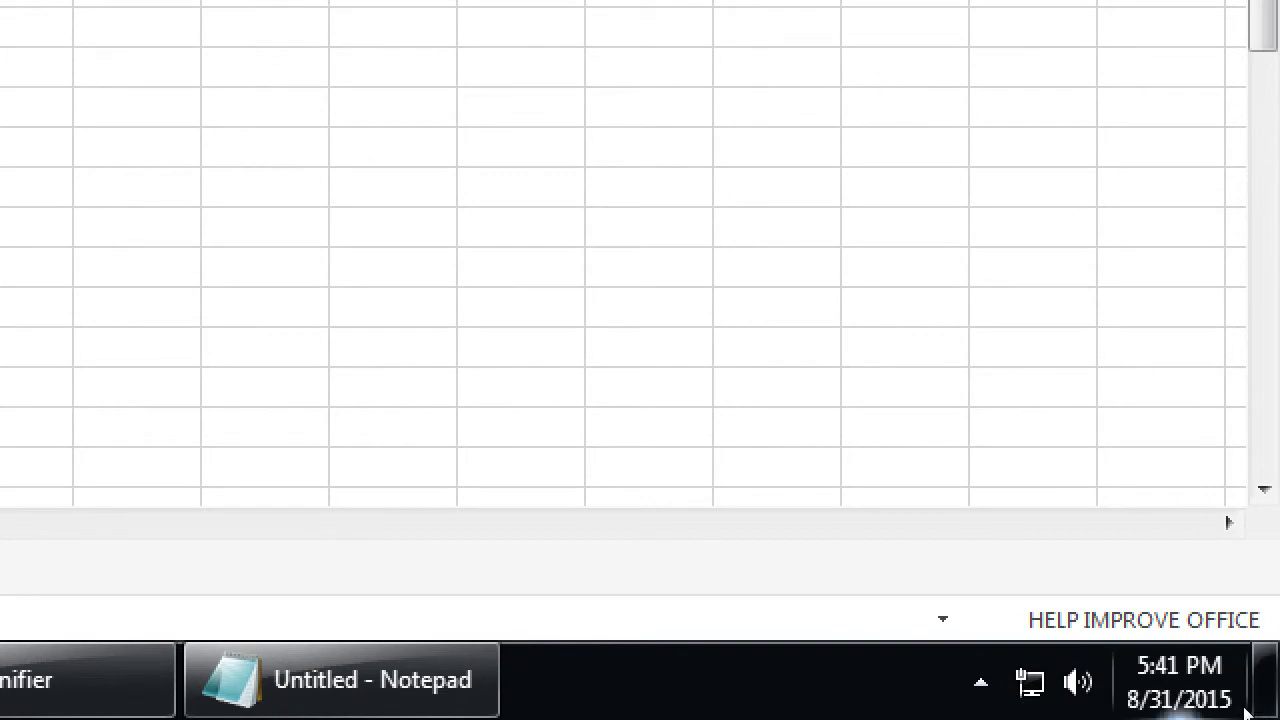
{"action": "left_click", "coordinate": [1247, 712]}
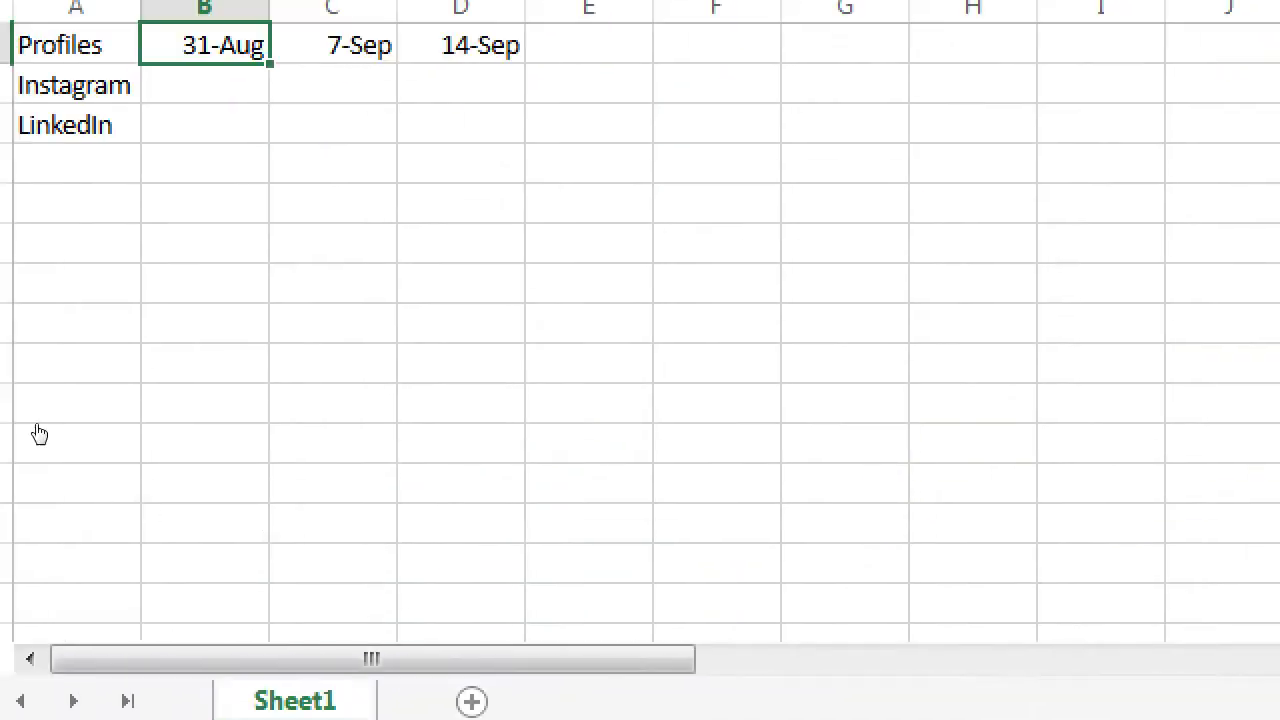
{"action": "key", "text": "Left"}
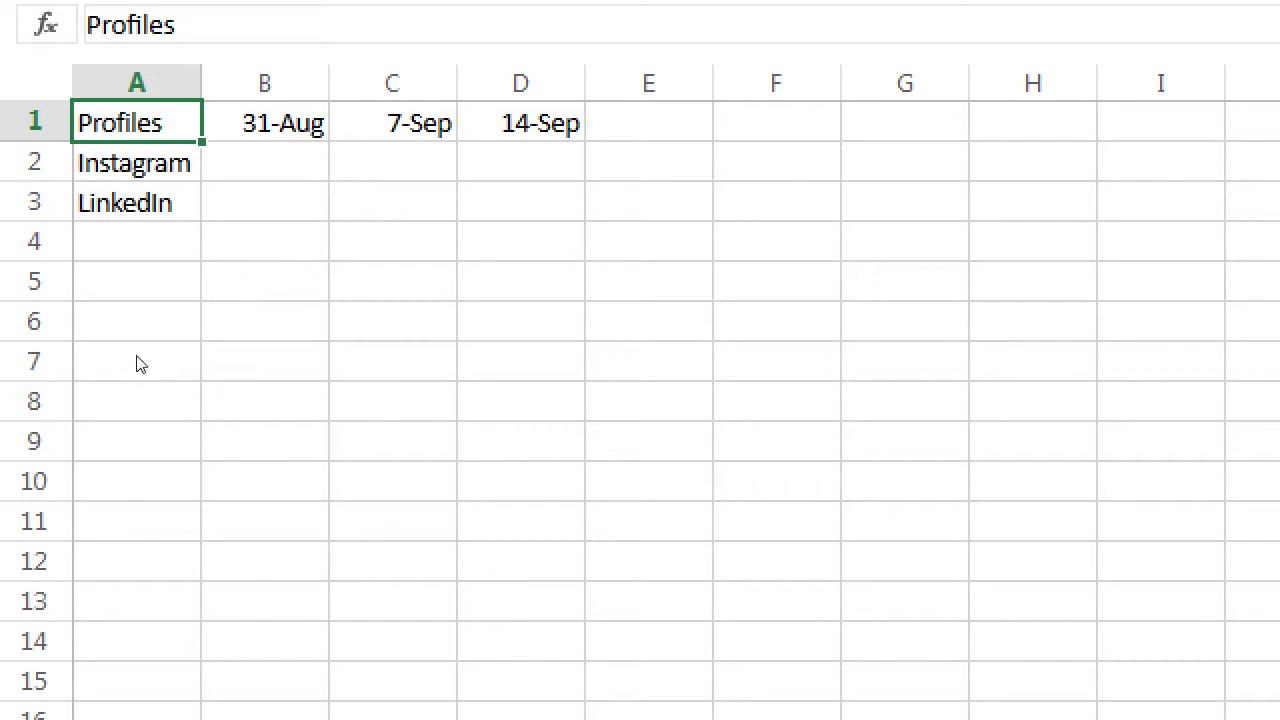
{"action": "key", "text": "Down"}
{"action": "key", "text": "Right"}
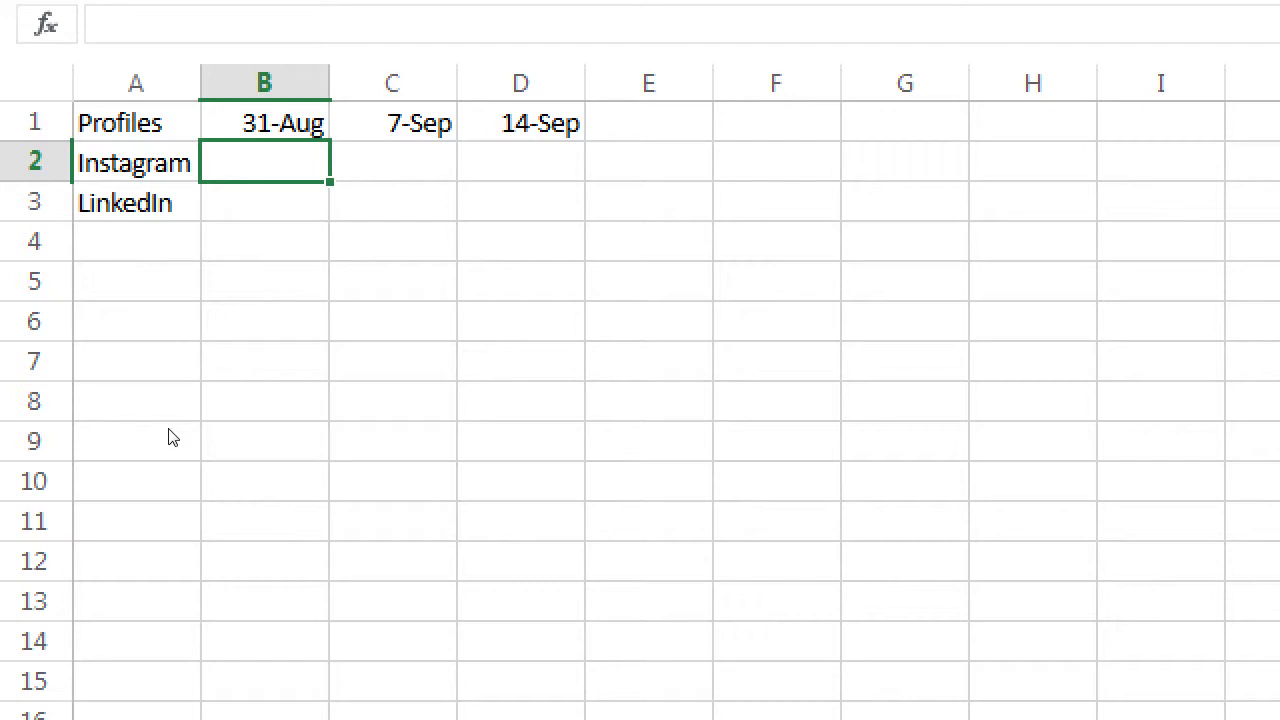
Put 0 in B2, briefly change it to 207, then restore 0
{"action": "type", "text": "0"}
{"action": "key", "text": "Return"}
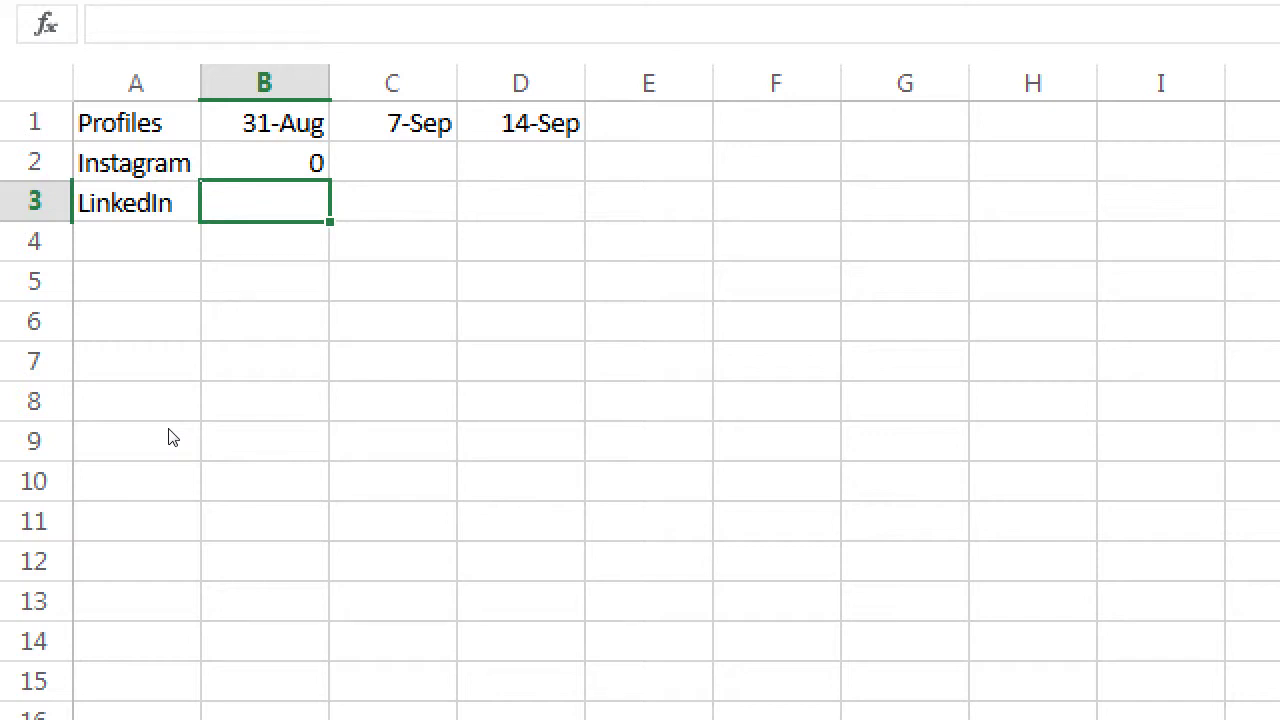
{"action": "key", "text": "Up"}
{"action": "type", "text": "207"}
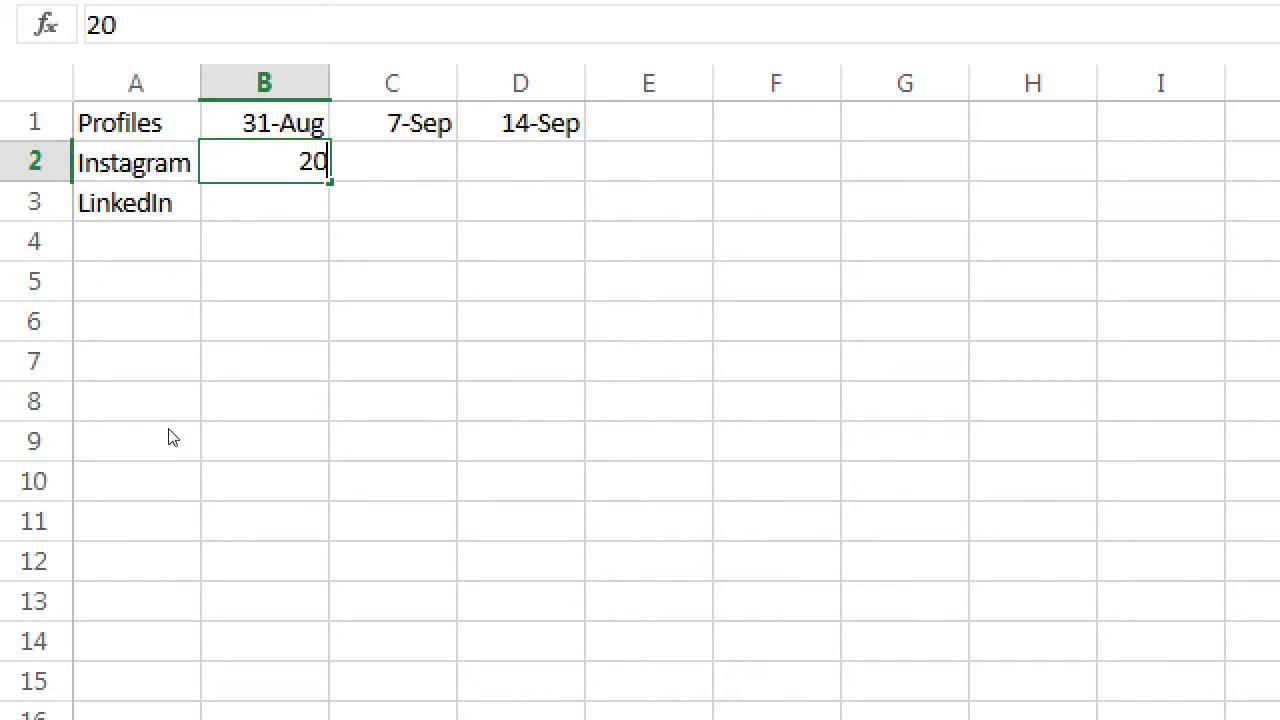
{"action": "key", "text": "Return"}
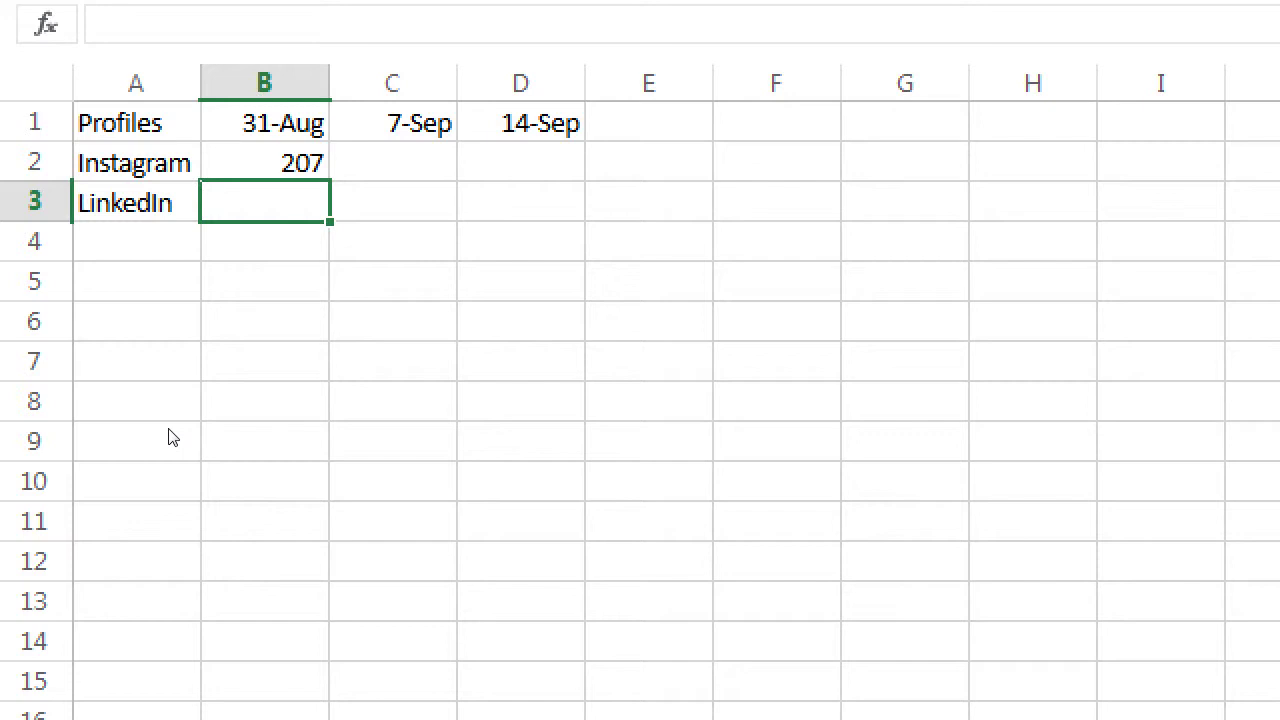
{"action": "key", "text": "Up"}
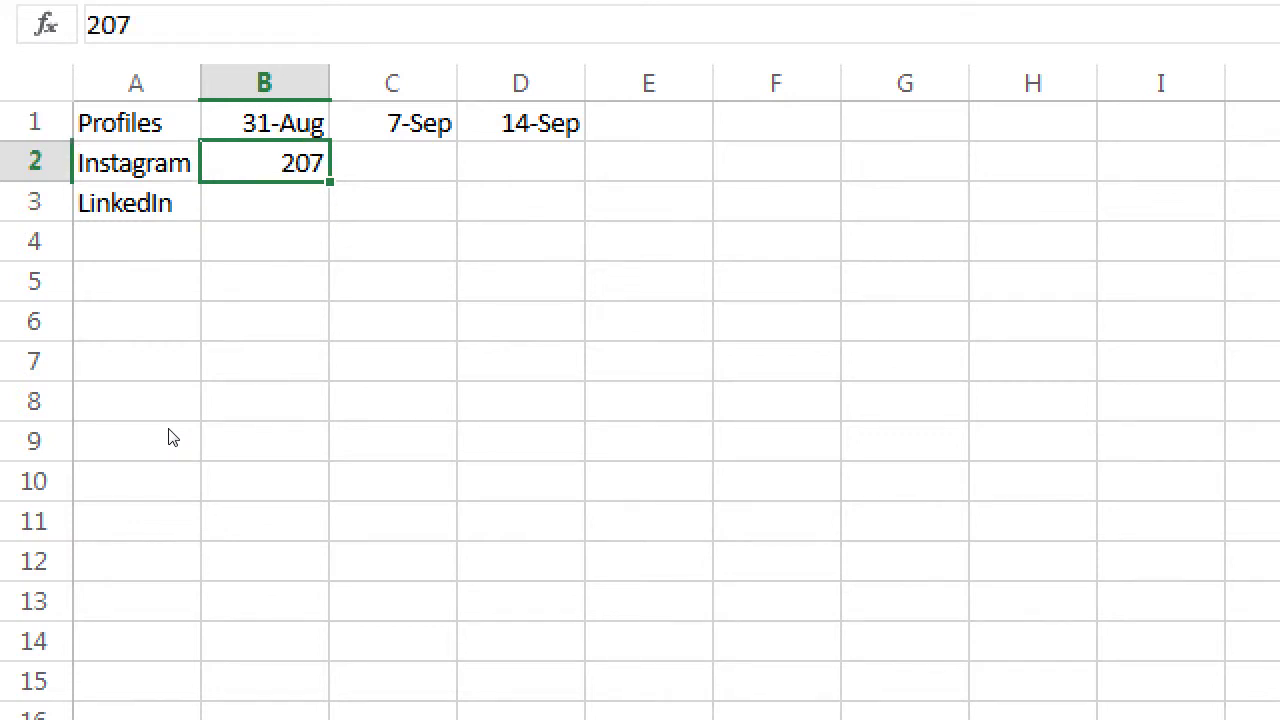
{"action": "type", "text": "0"}
{"action": "key", "text": "Return"}
{"action": "key", "text": "Right"}
{"action": "key", "text": "Up"}
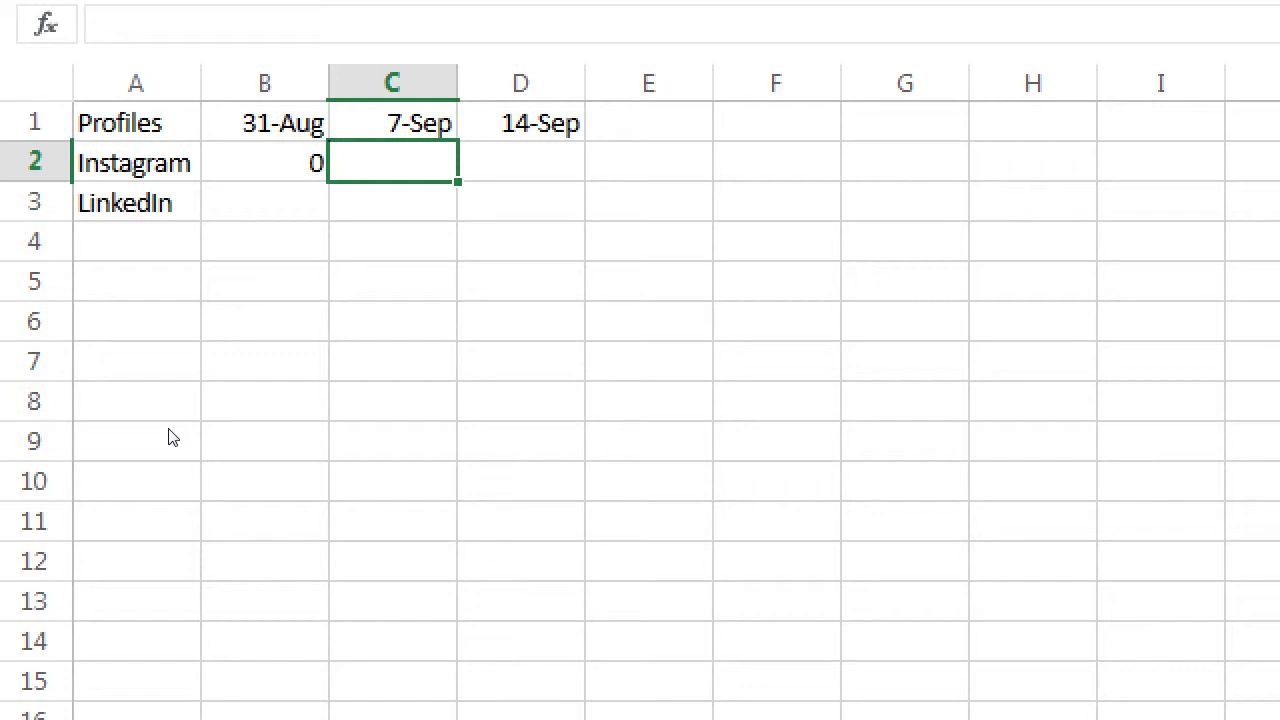
Enter Instagram counts of 4 in C2 and 14 in D2
{"action": "type", "text": "4"}
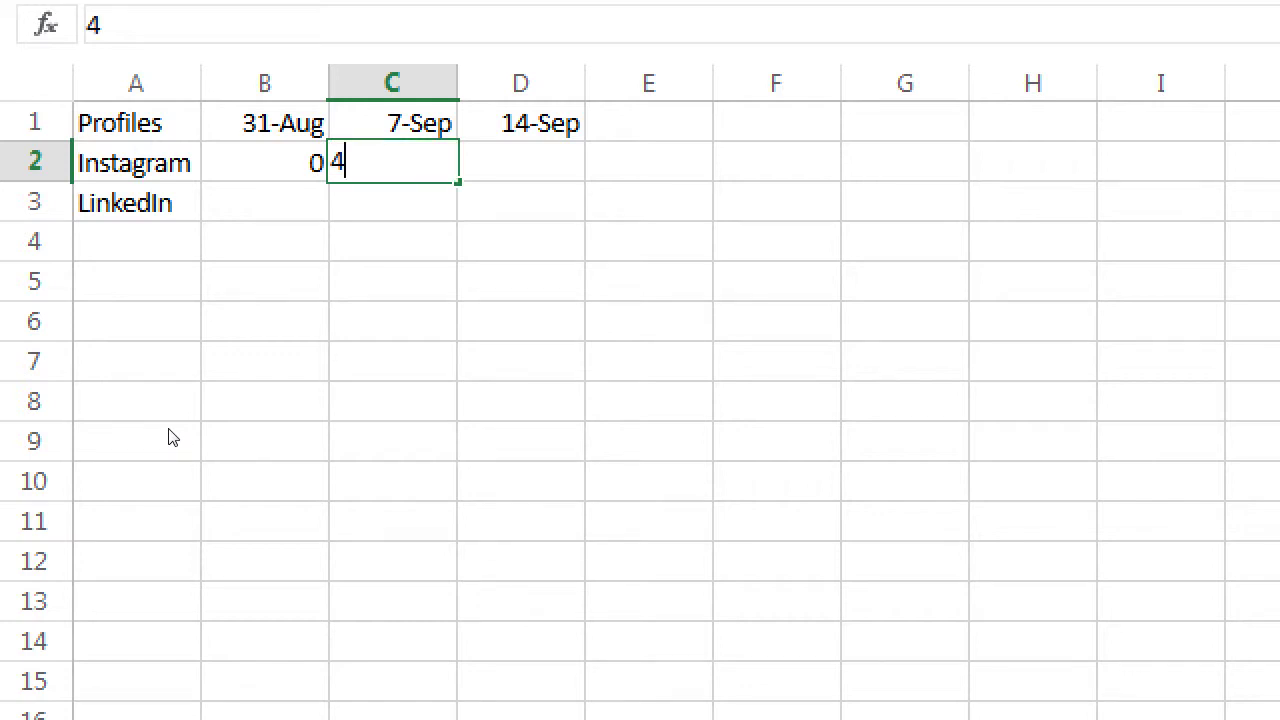
{"action": "key", "text": "Return"}
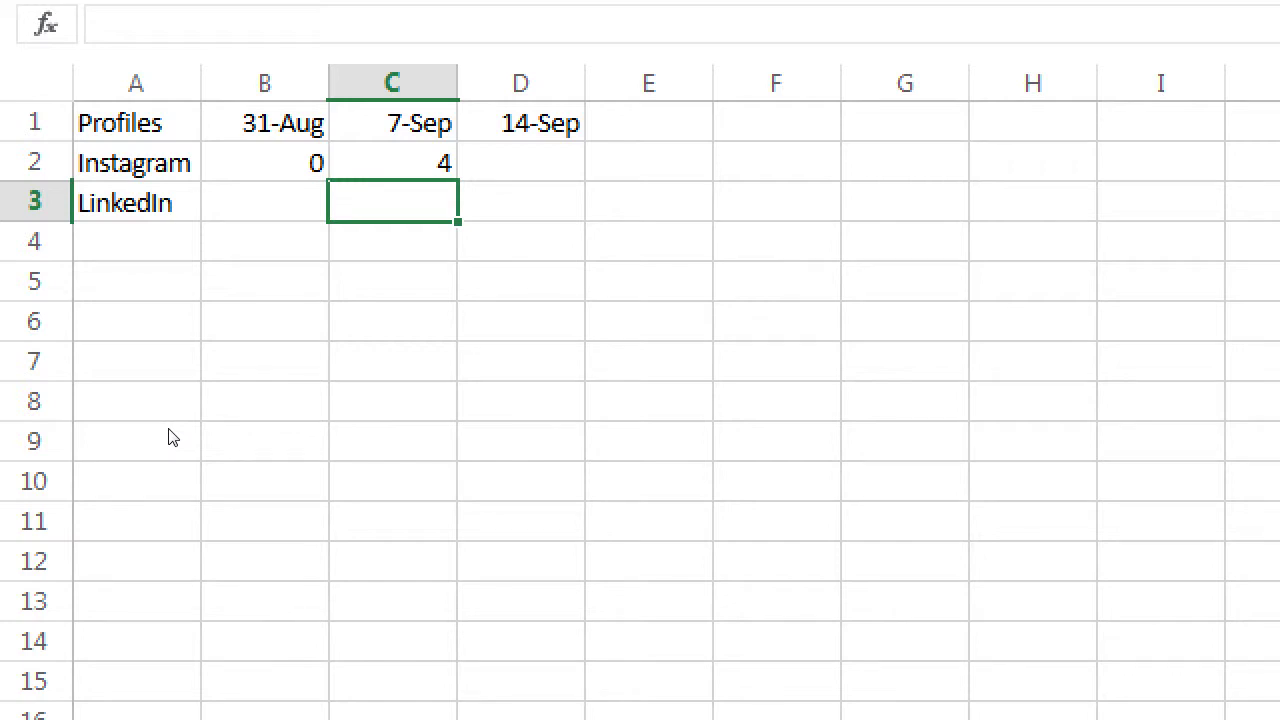
{"action": "key", "text": "Right"}
{"action": "key", "text": "Up"}
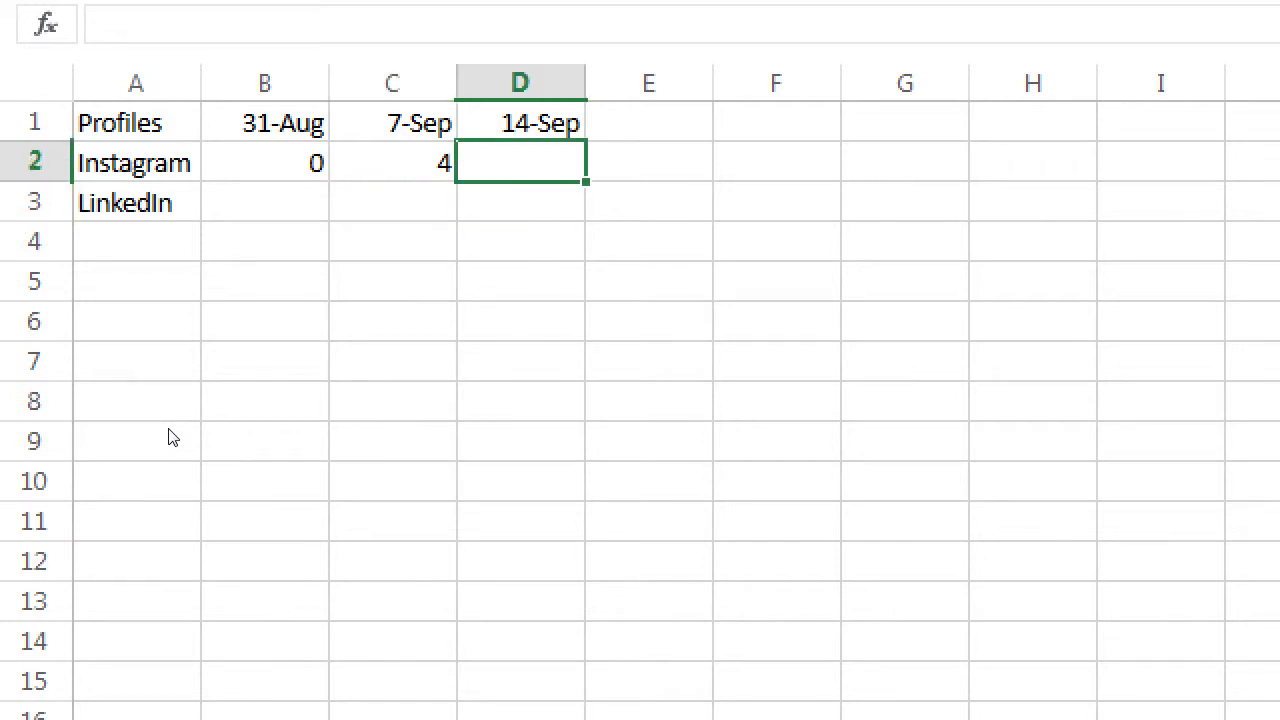
{"action": "type", "text": "14"}
{"action": "key", "text": "Return"}
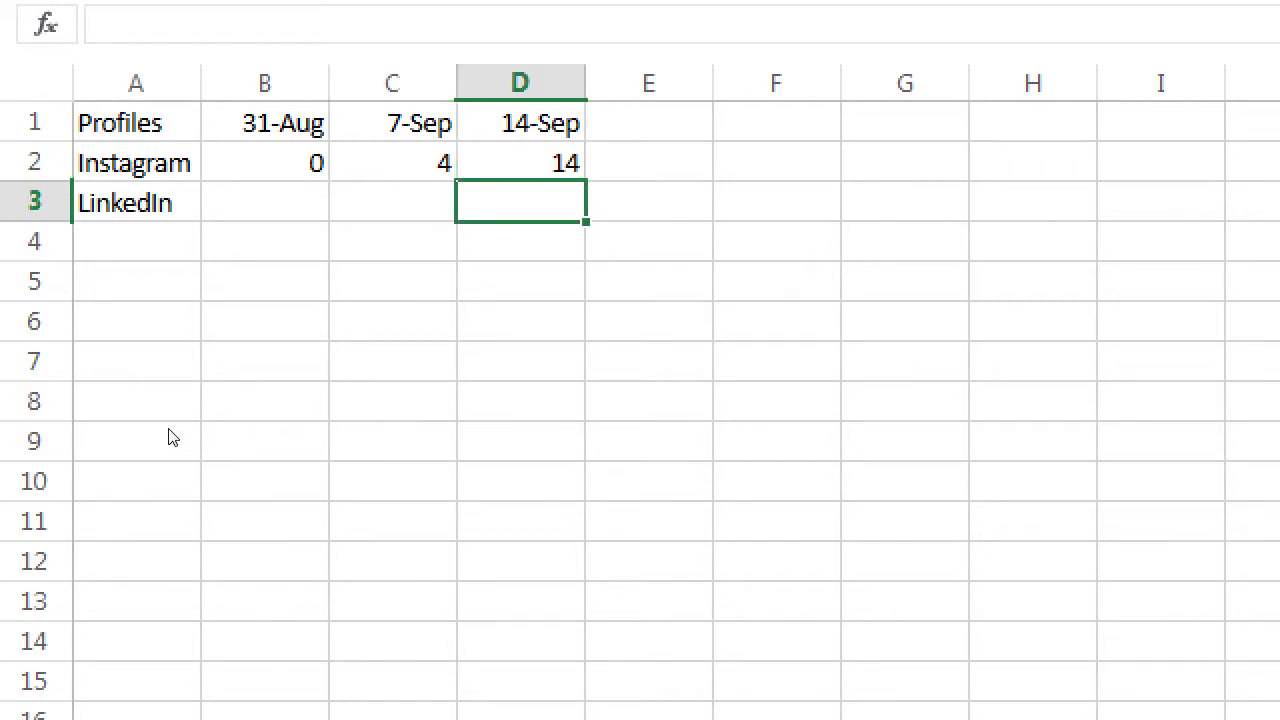
Review the Instagram counts along row 2 and move down to B3
{"action": "key", "text": "Up"}
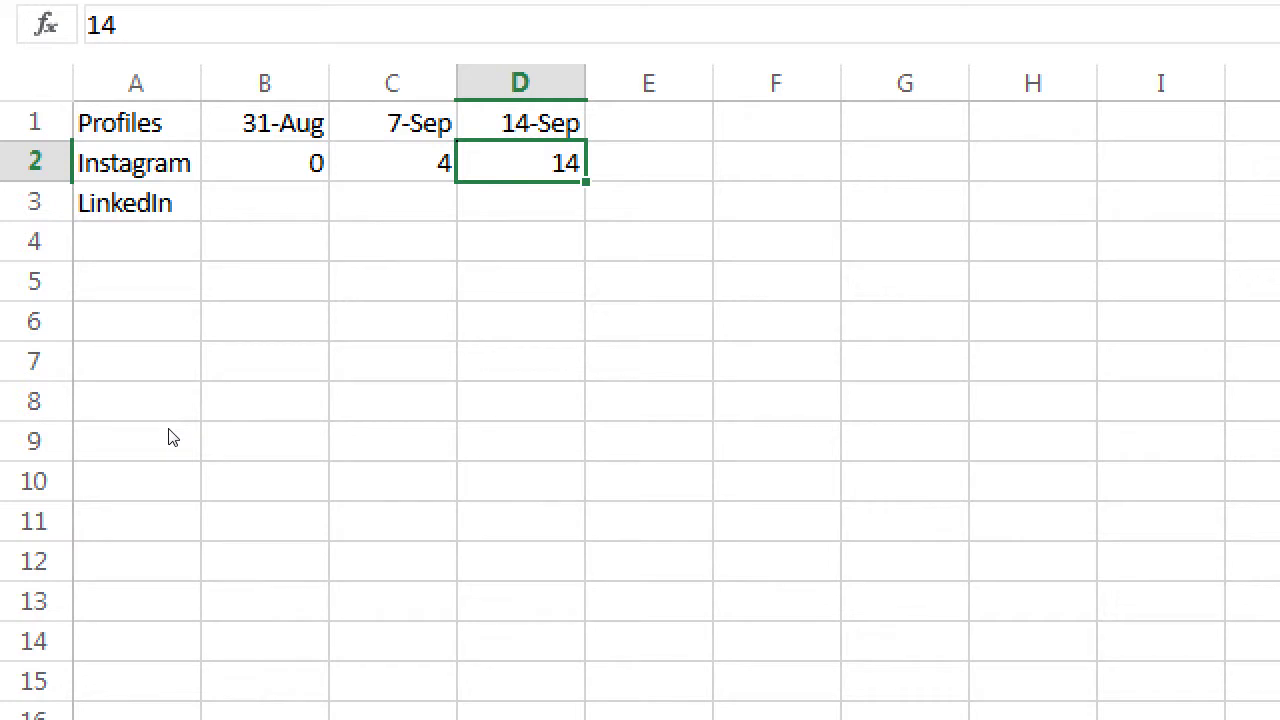
{"action": "key", "text": "Right"}
{"action": "key", "text": "Left"}
{"action": "key", "text": "Left"}
{"action": "key", "text": "Left"}
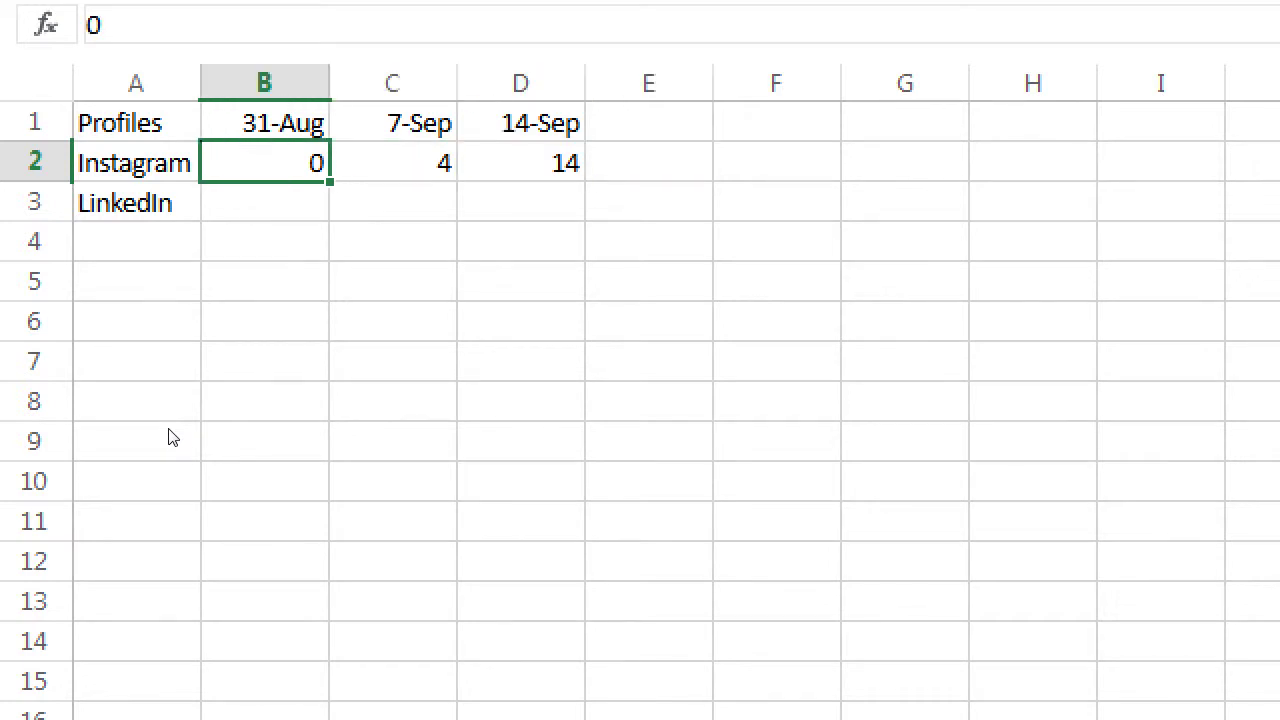
{"action": "key", "text": "Right"}
{"action": "key", "text": "Right"}
{"action": "key", "text": "Right"}
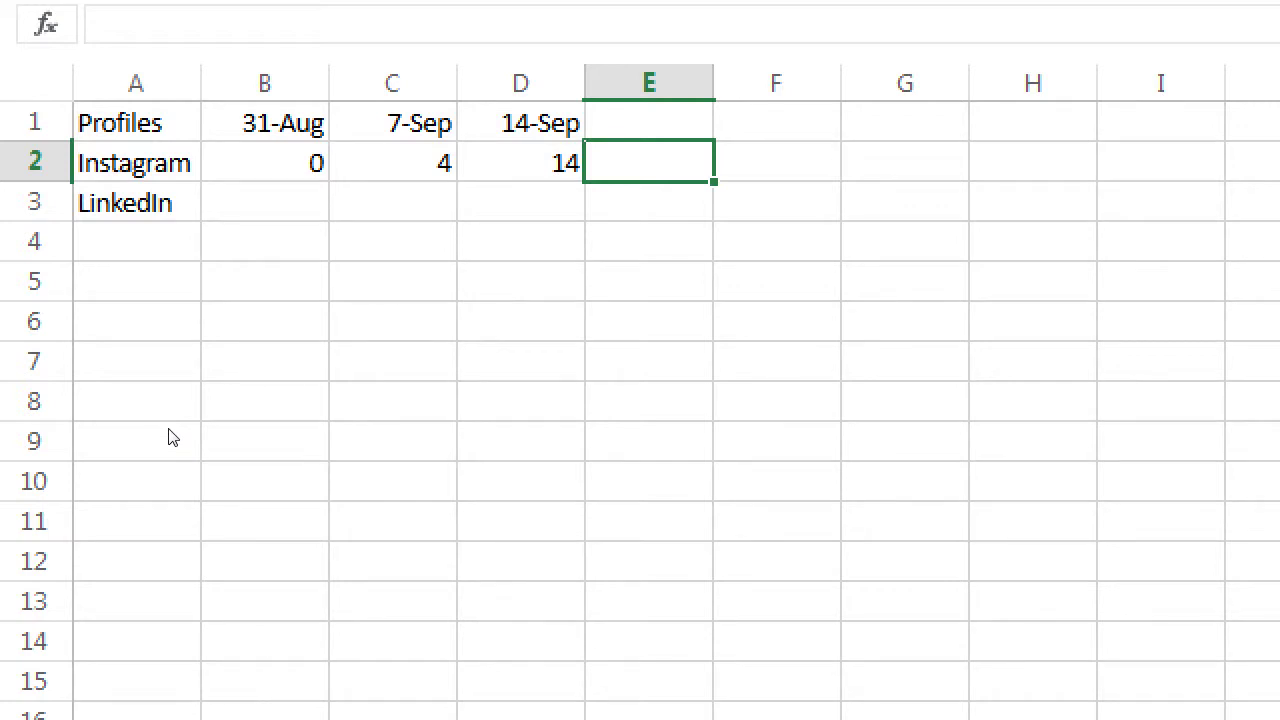
{"action": "key", "text": "Left"}
{"action": "key", "text": "Left"}
{"action": "key", "text": "Left"}
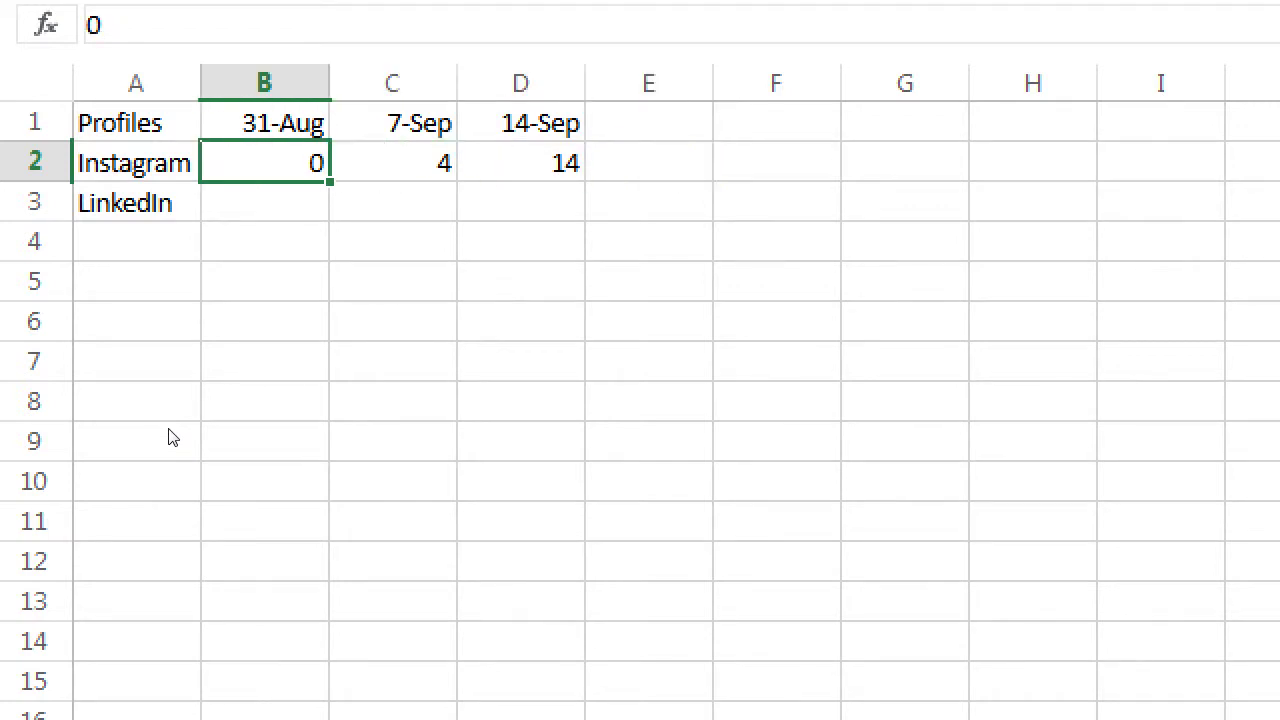
{"action": "key", "text": "Down"}
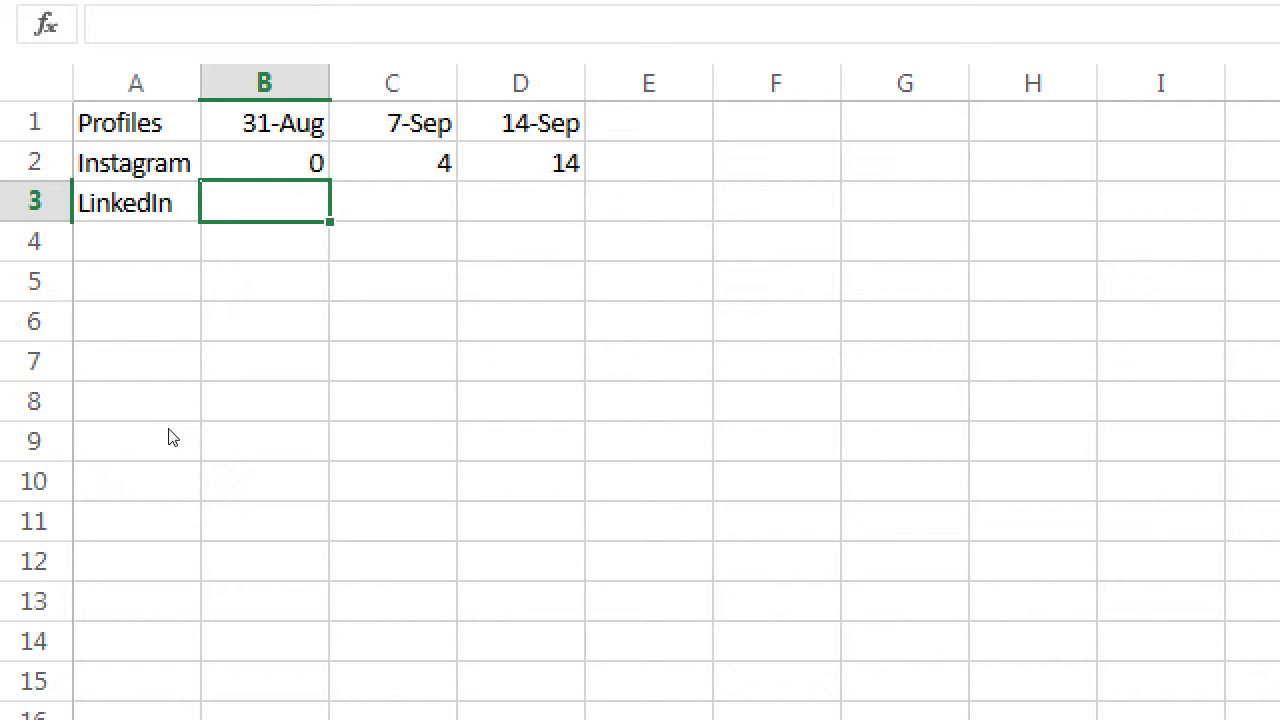
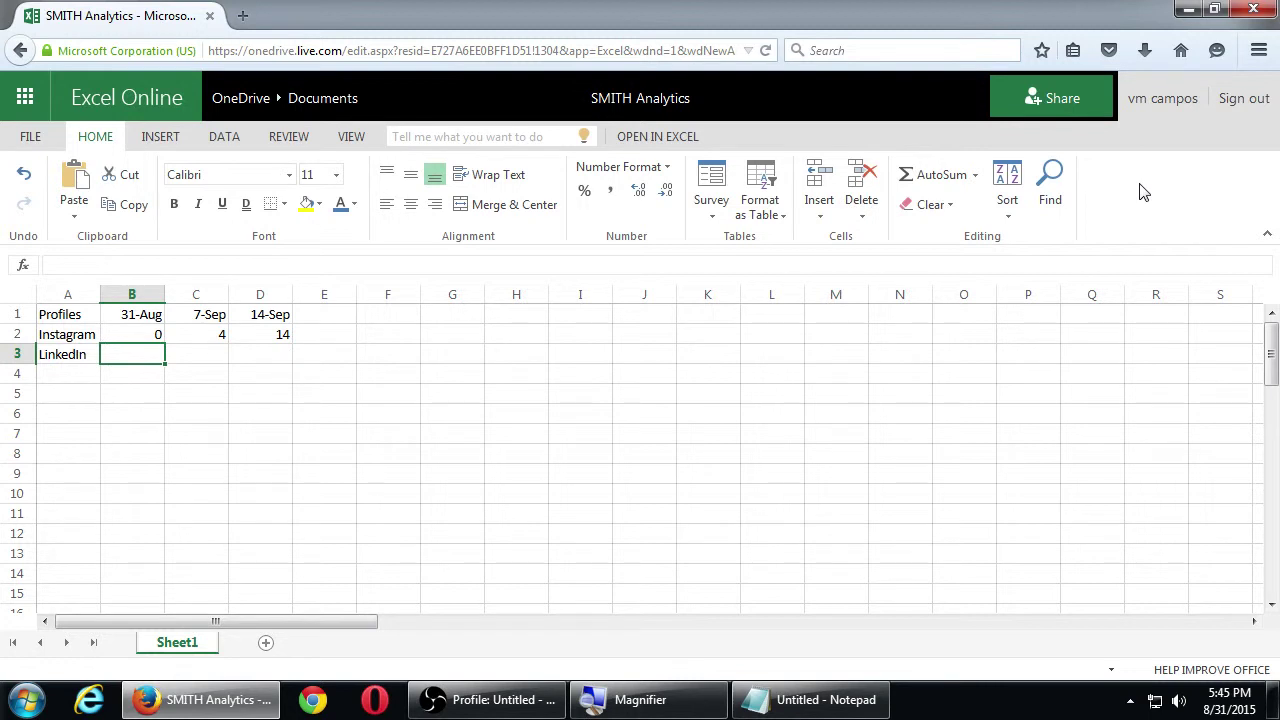
Enter the test letters f, d and a in cells B3, B4 and B5
{"action": "type", "text": "f"}
{"action": "key", "text": "Return"}
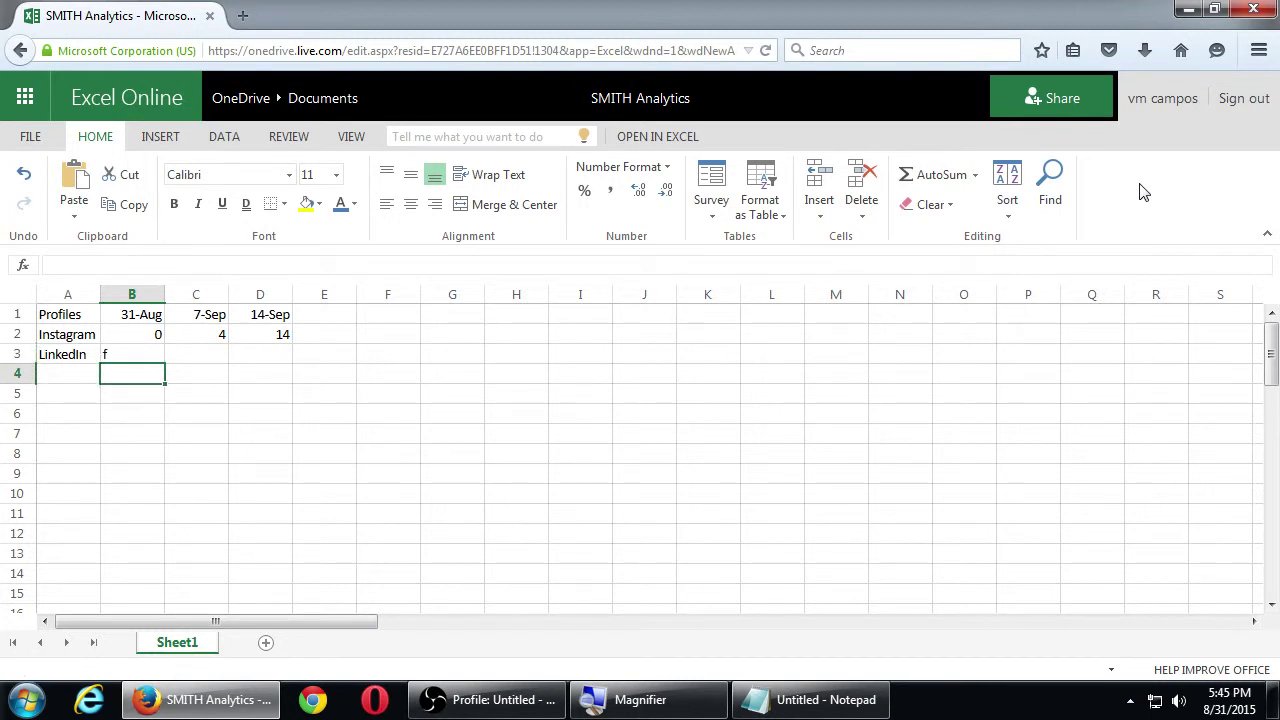
{"action": "key", "text": "super+plus"}
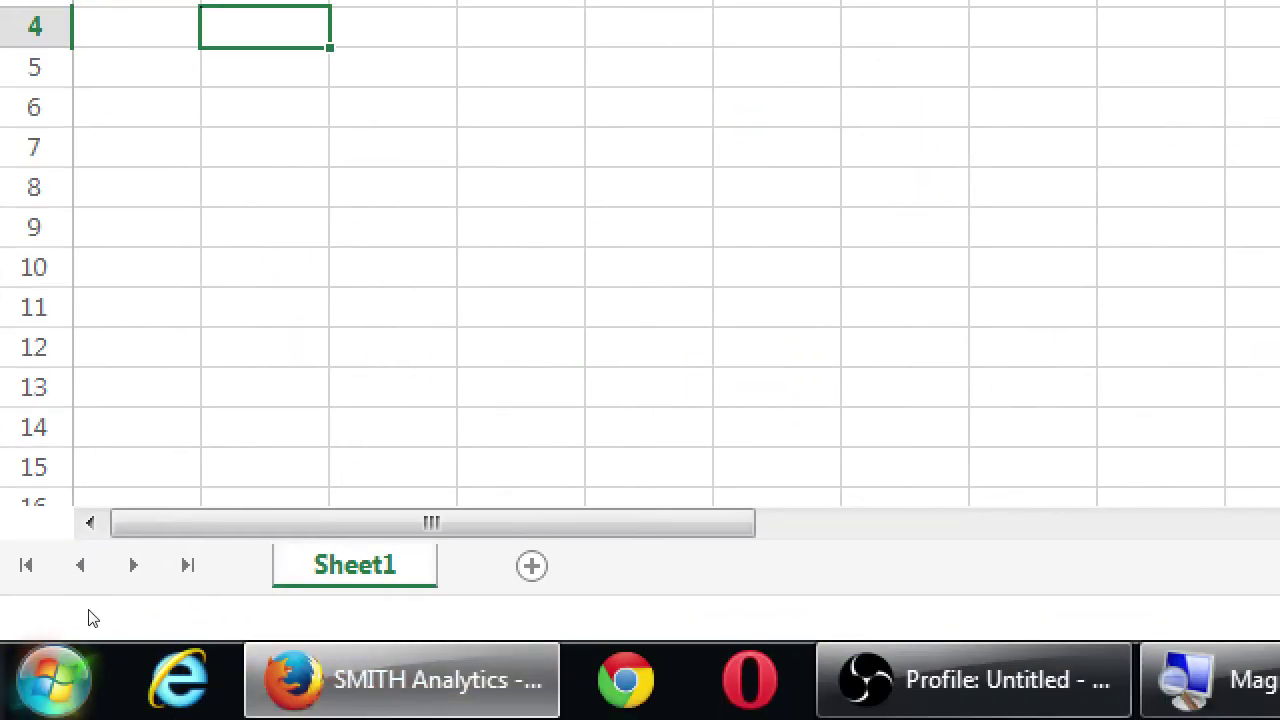
{"action": "type", "text": "d"}
{"action": "key", "text": "Return"}
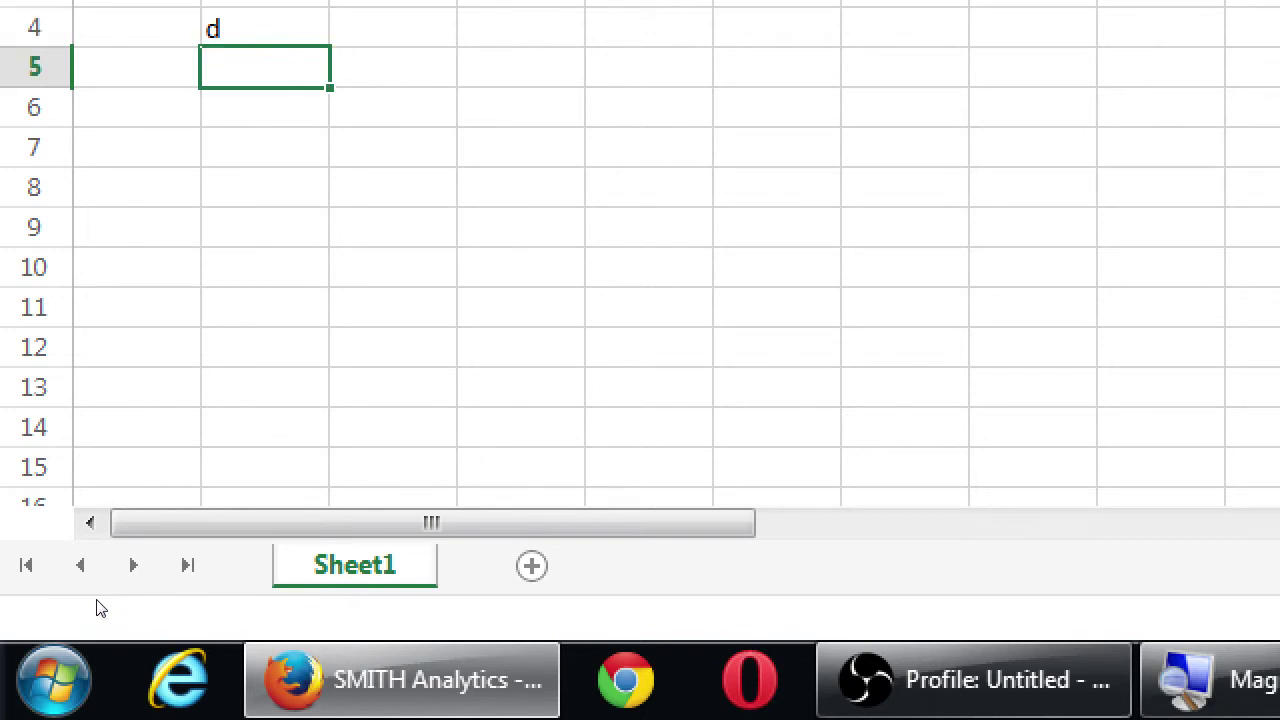
{"action": "type", "text": "a"}
{"action": "key", "text": "Return"}
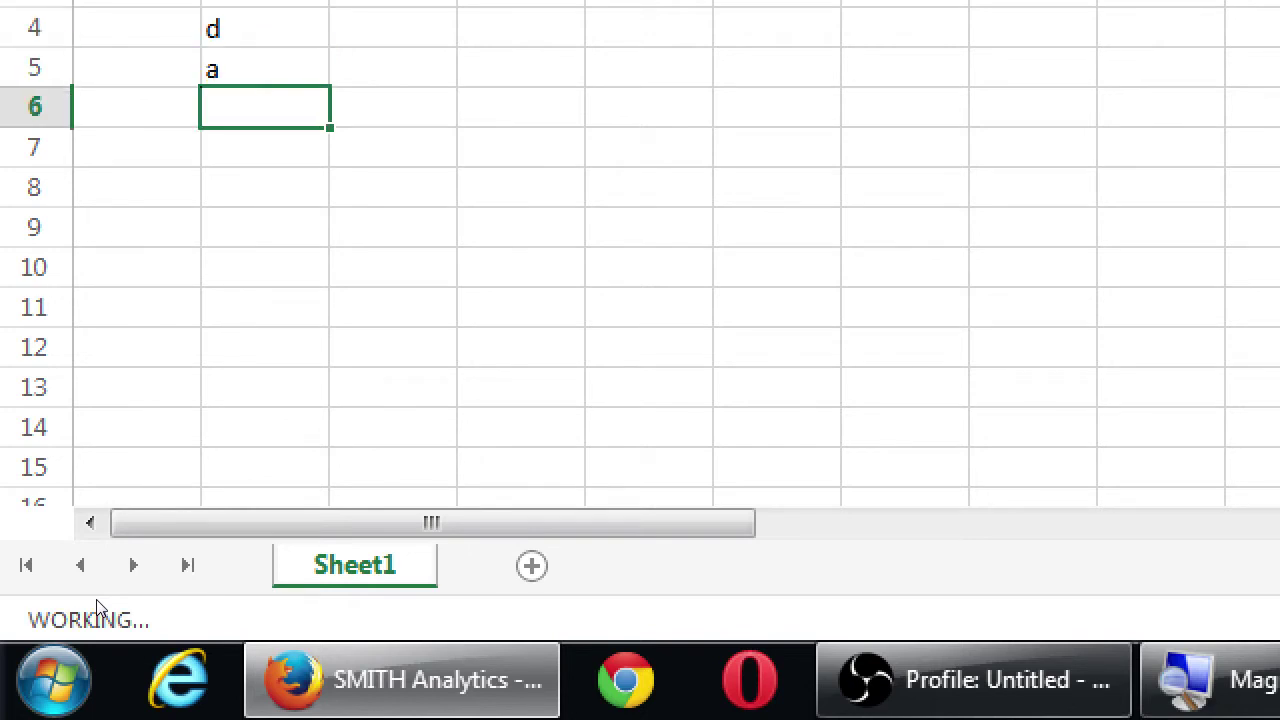
Clear the test entries in B3:B5, return to A1, and add one recipient's e-mail address
{"action": "key", "text": "Up"}
{"action": "key", "text": "Up"}
{"action": "key", "text": "Up"}
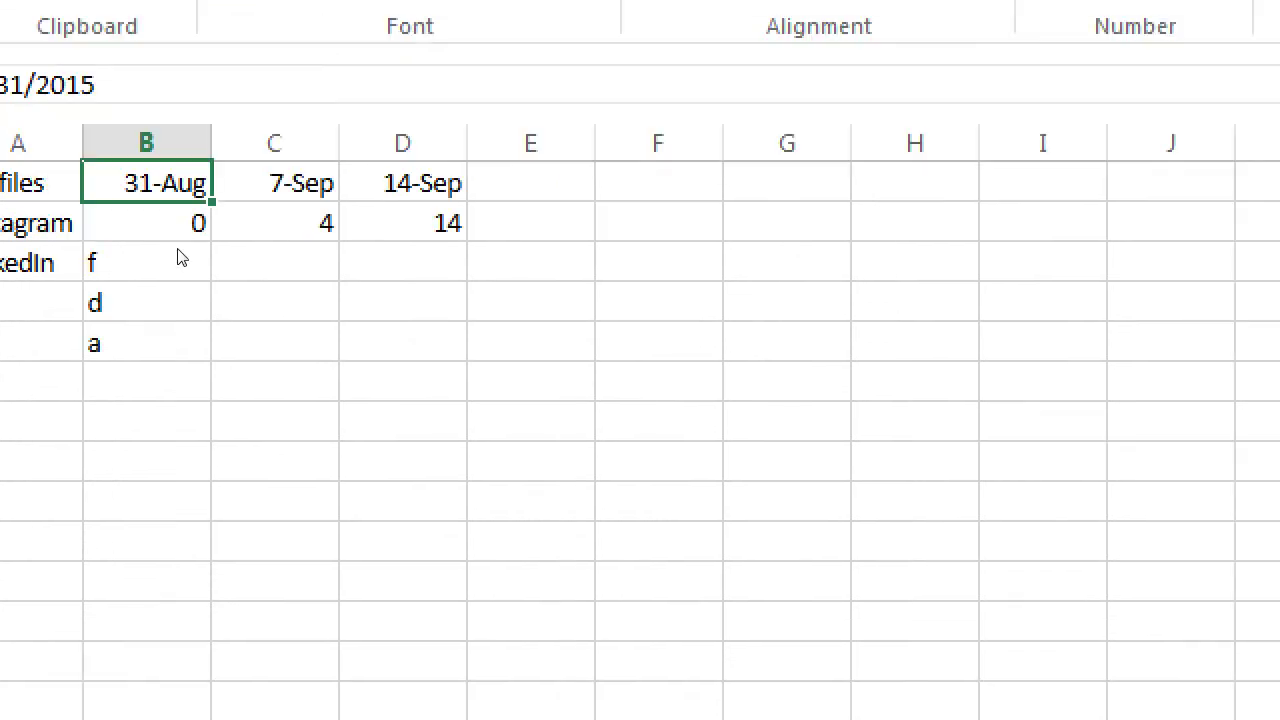
{"action": "key", "text": "Down"}
{"action": "key", "text": "Down"}
{"action": "key", "text": "Down"}
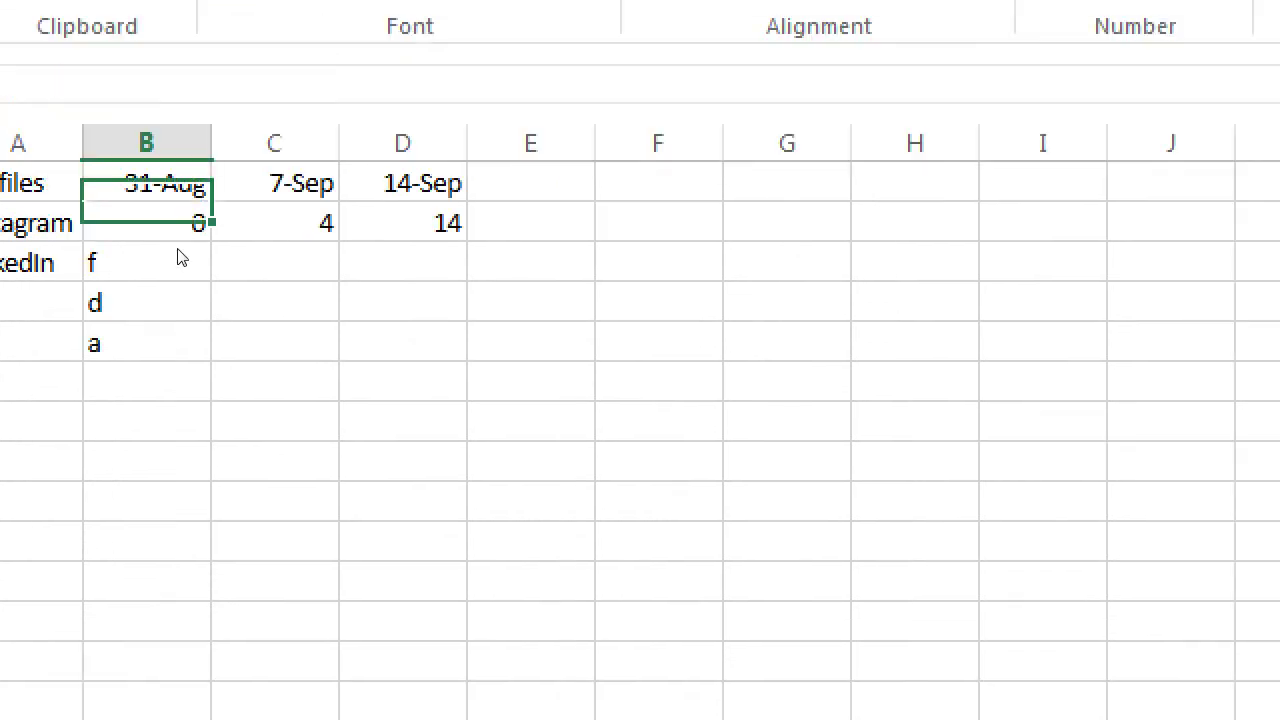
{"action": "key", "text": "Down"}
{"action": "key", "text": "shift+Up"}
{"action": "key", "text": "shift+Up"}
{"action": "key", "text": "Delete"}
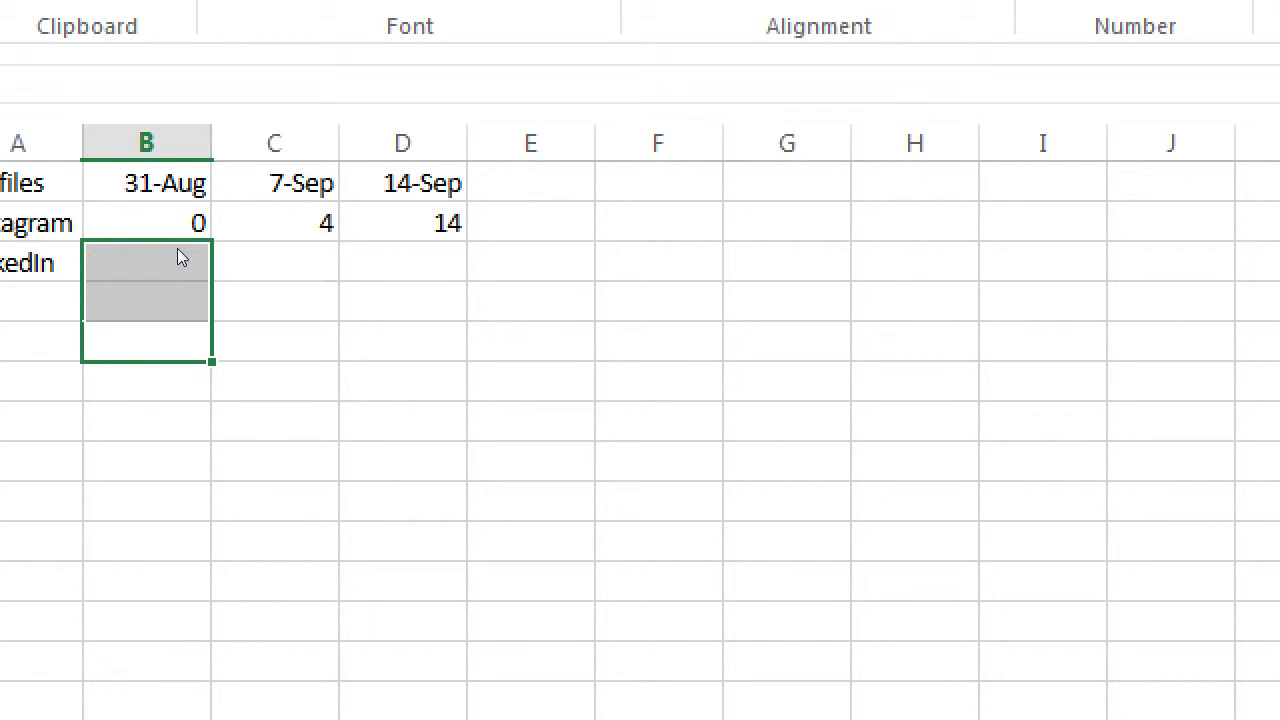
{"action": "key", "text": "ctrl+Home"}
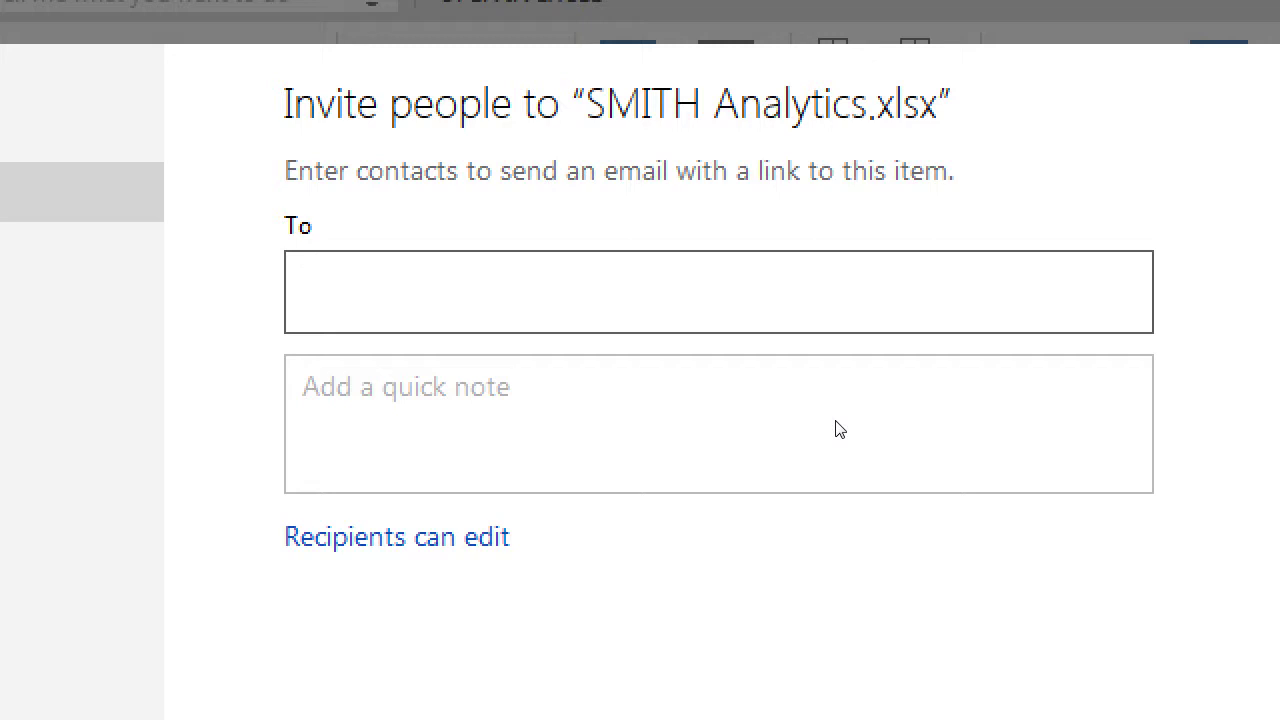
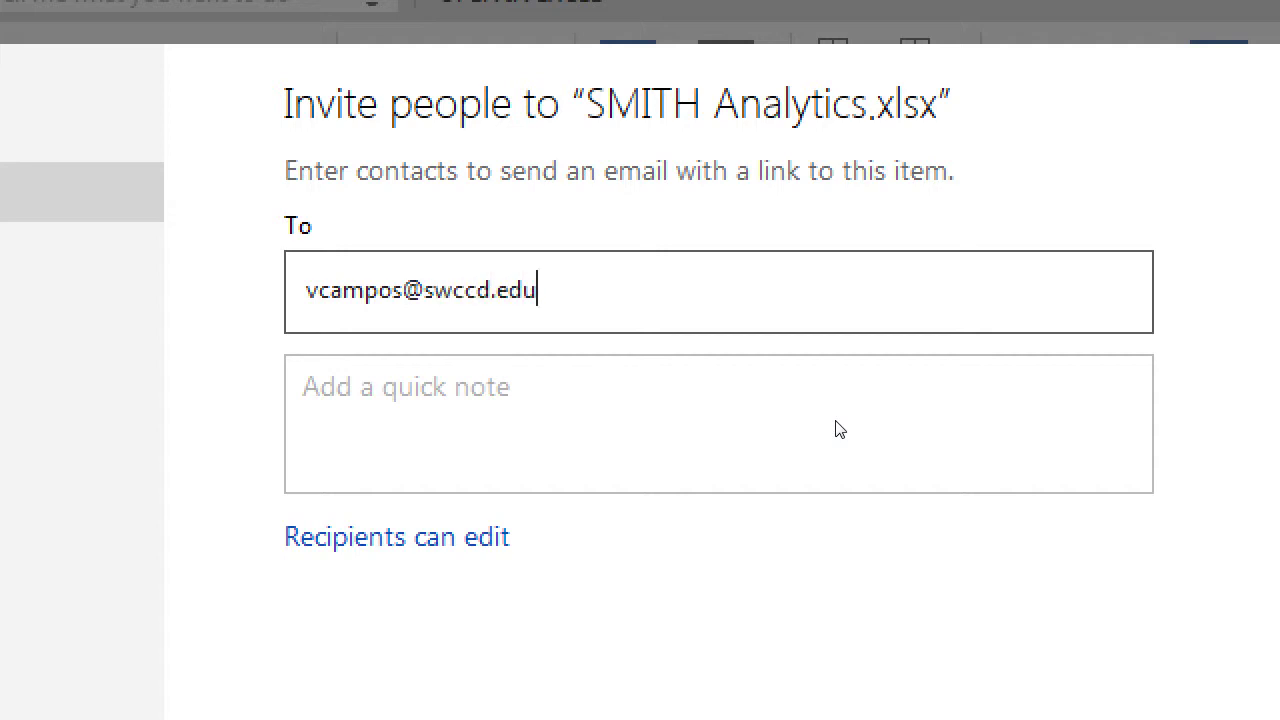
{"action": "key", "text": "Return"}
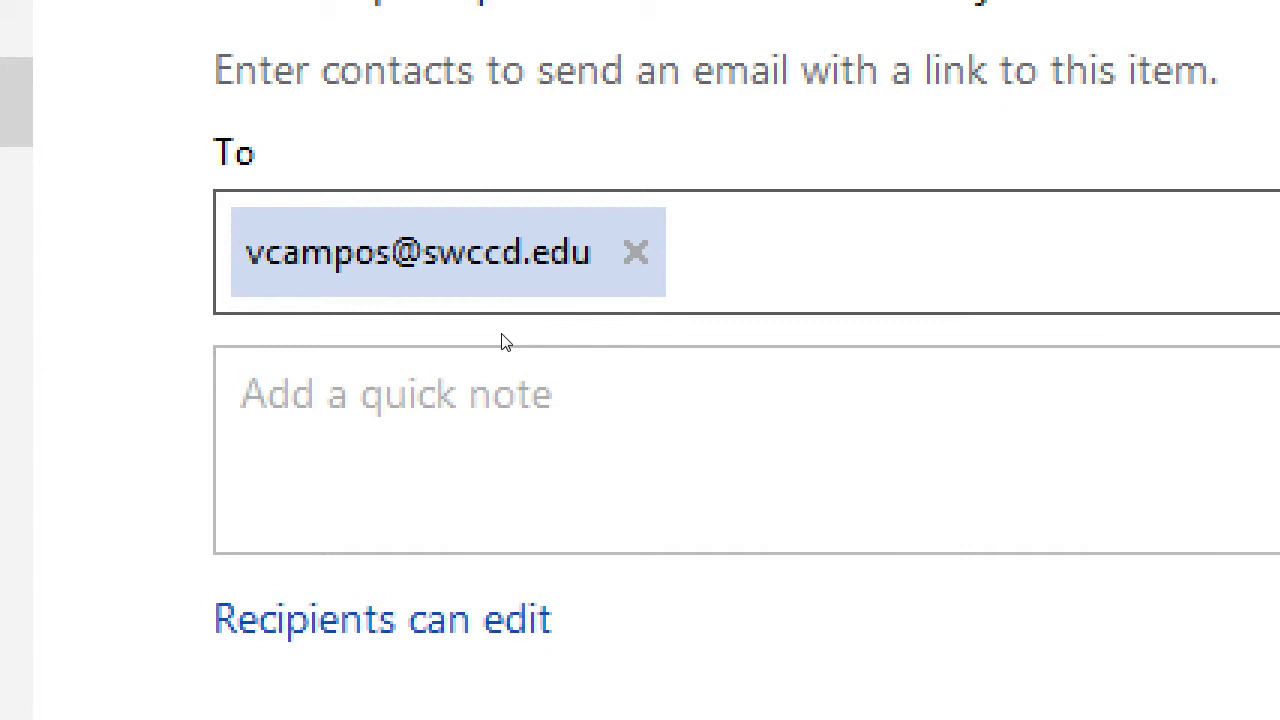
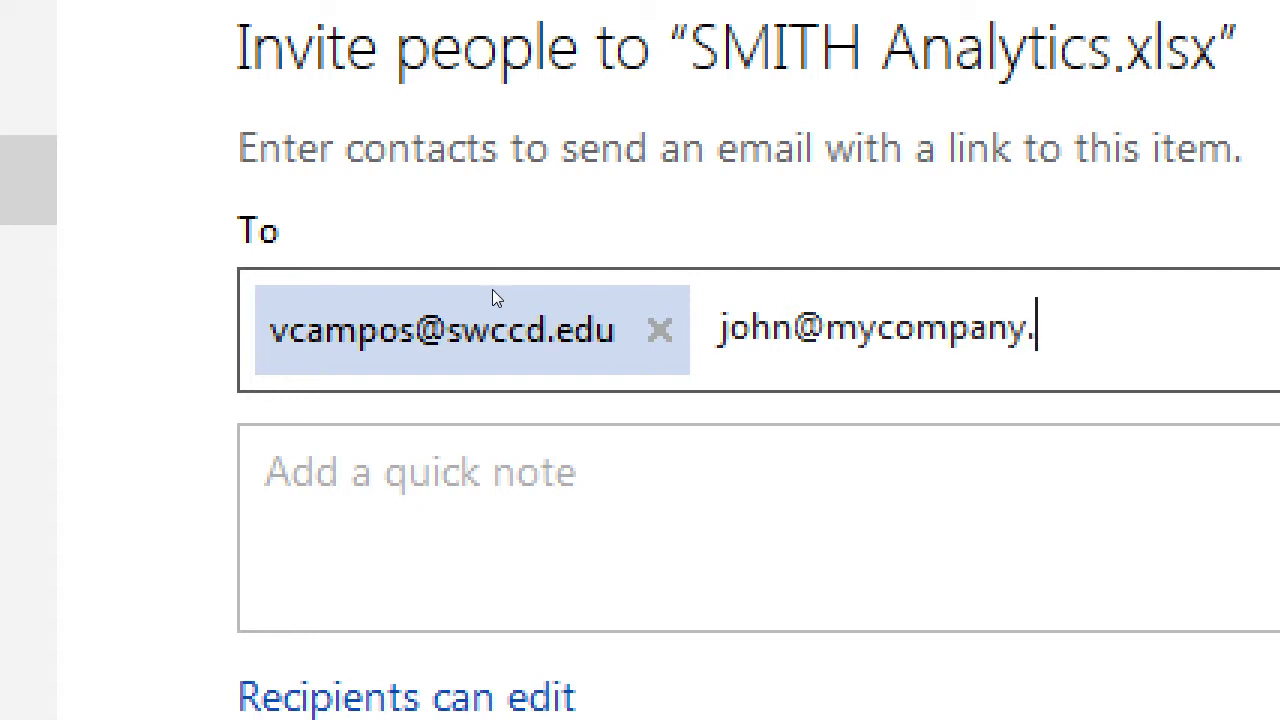
Add a second recipient's e-mail, switch permission to view-only, then back to edit
{"action": "key", "text": "Return"}
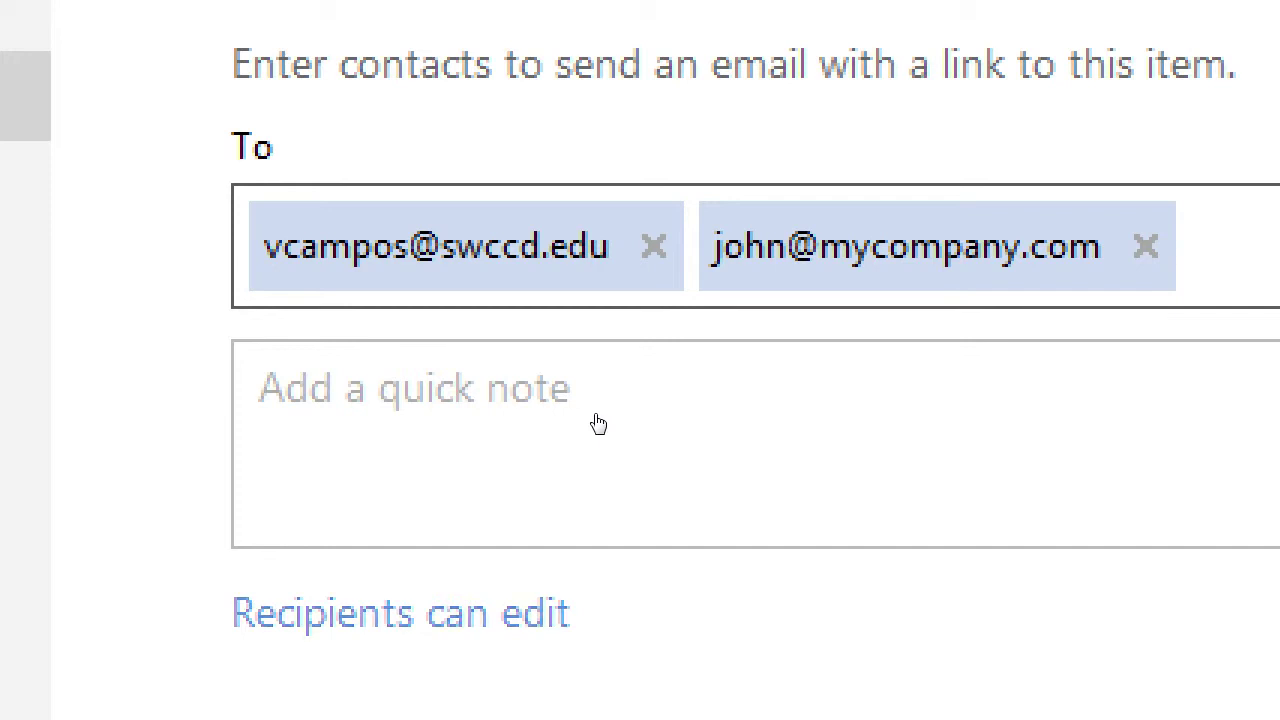
{"action": "left_click", "coordinate": [545, 613]}
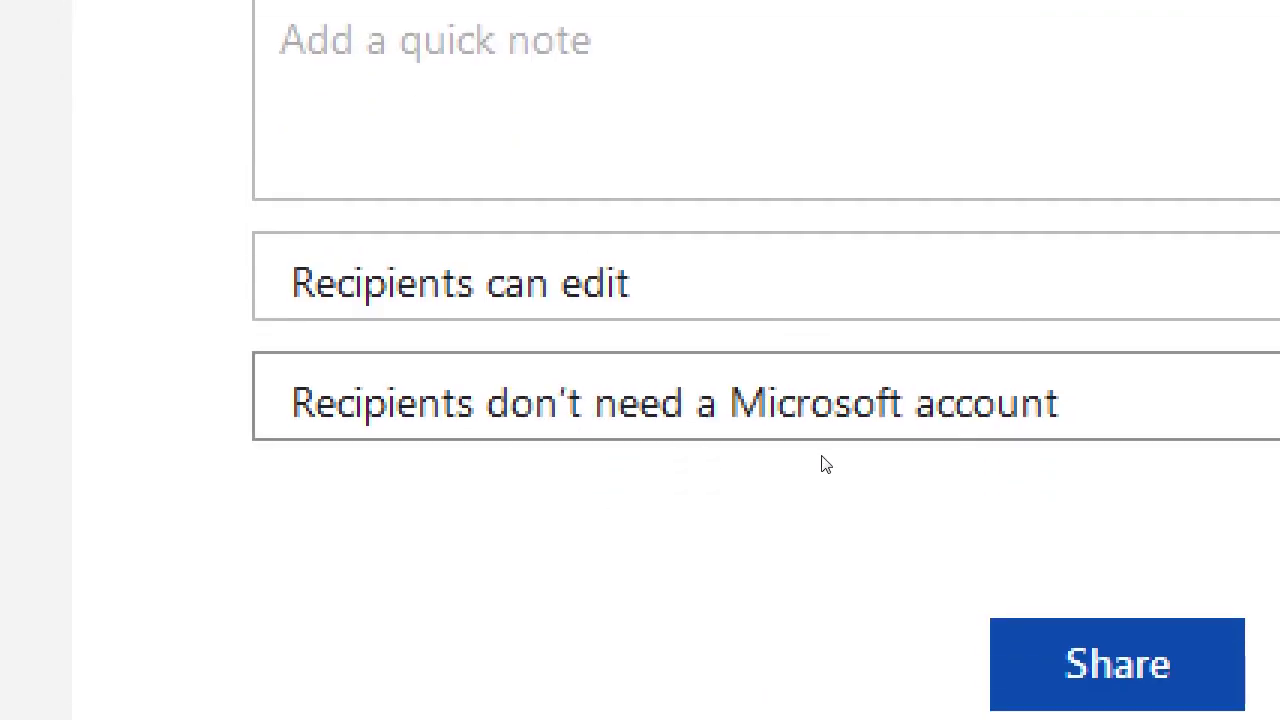
{"action": "left_click", "coordinate": [1020, 300]}
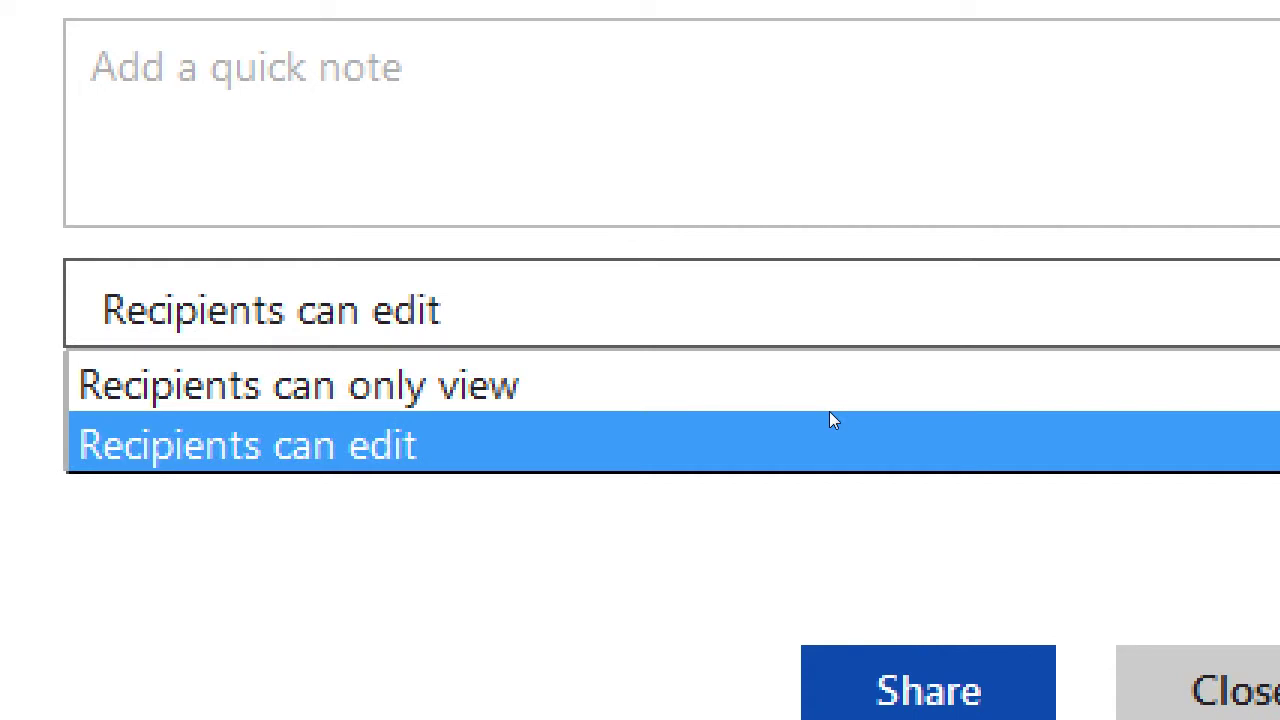
{"action": "key", "text": "Up"}
{"action": "key", "text": "Return"}
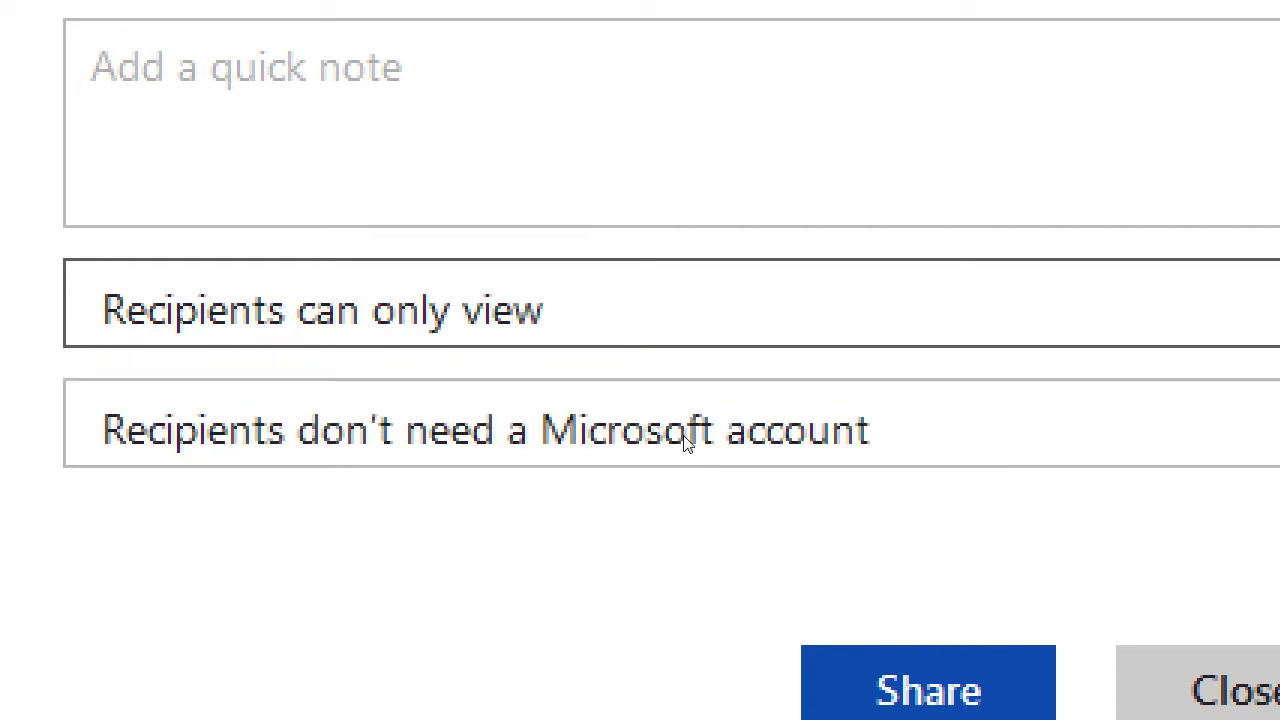
{"action": "key", "text": "alt+Down"}
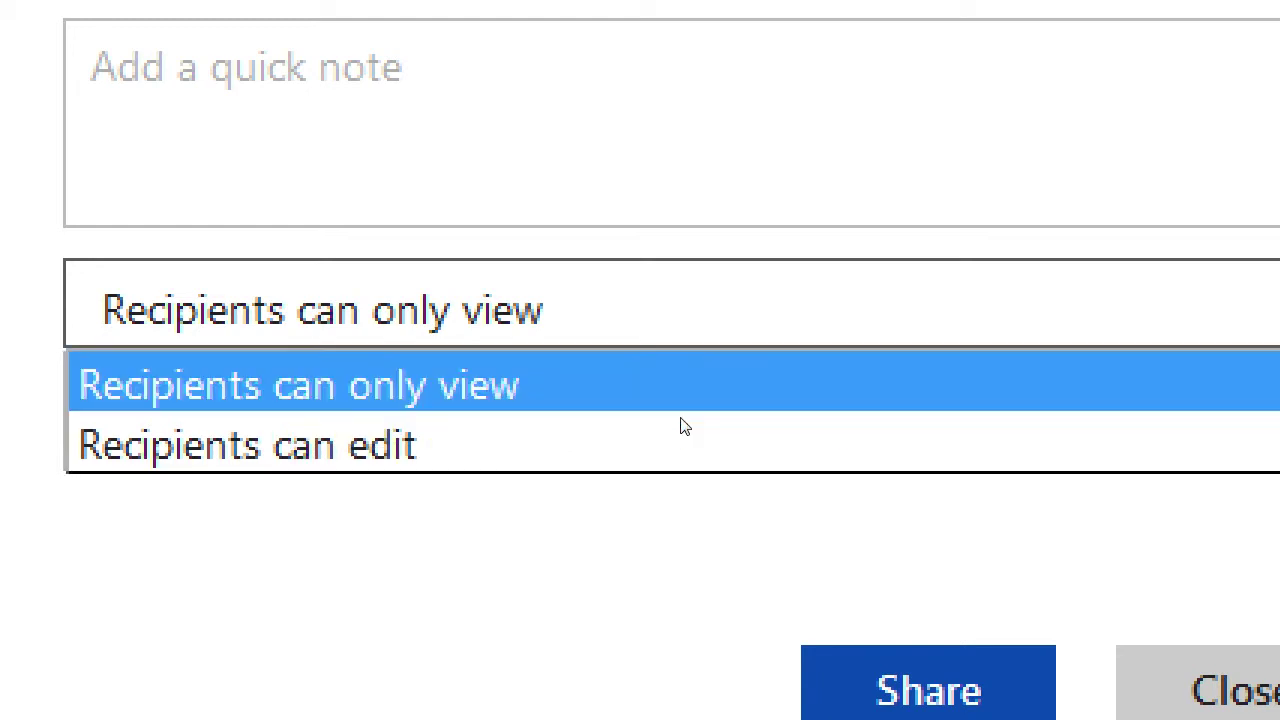
{"action": "left_click", "coordinate": [673, 463]}
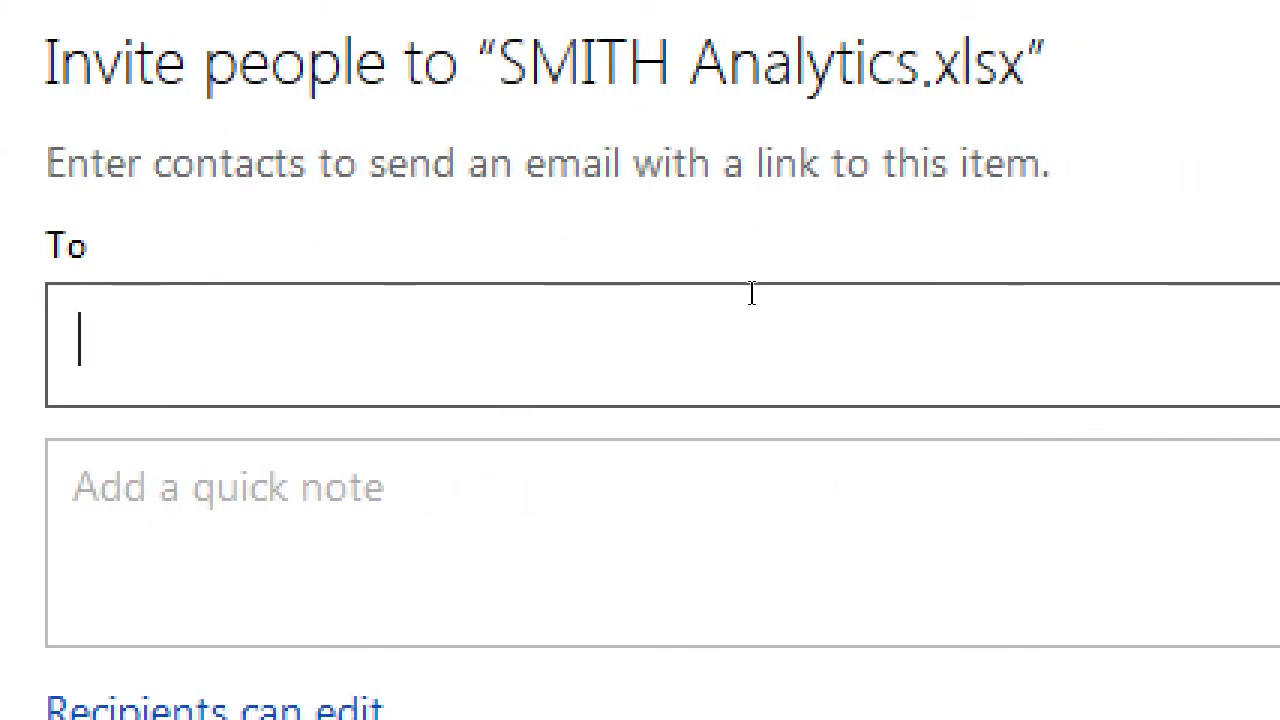
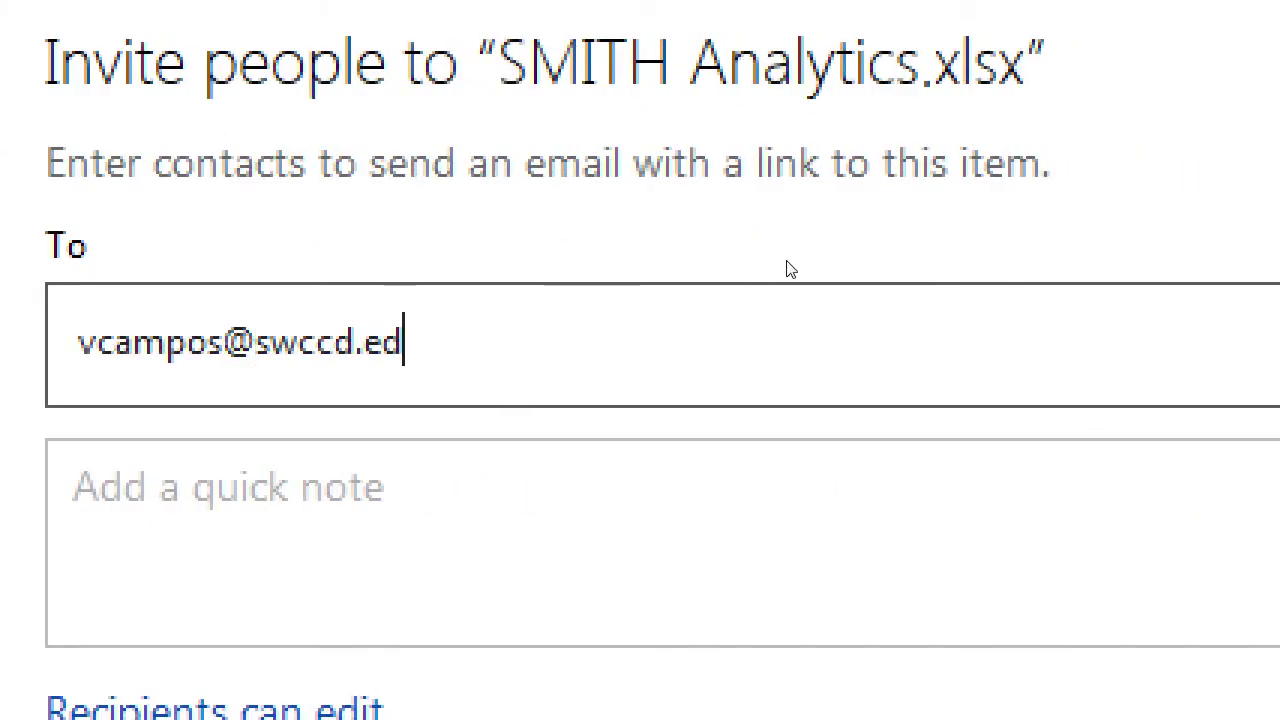
Add the recipient's e-mail address and write the note 'CIS257 03 SMITH Analytics'
{"action": "key", "text": "Return"}
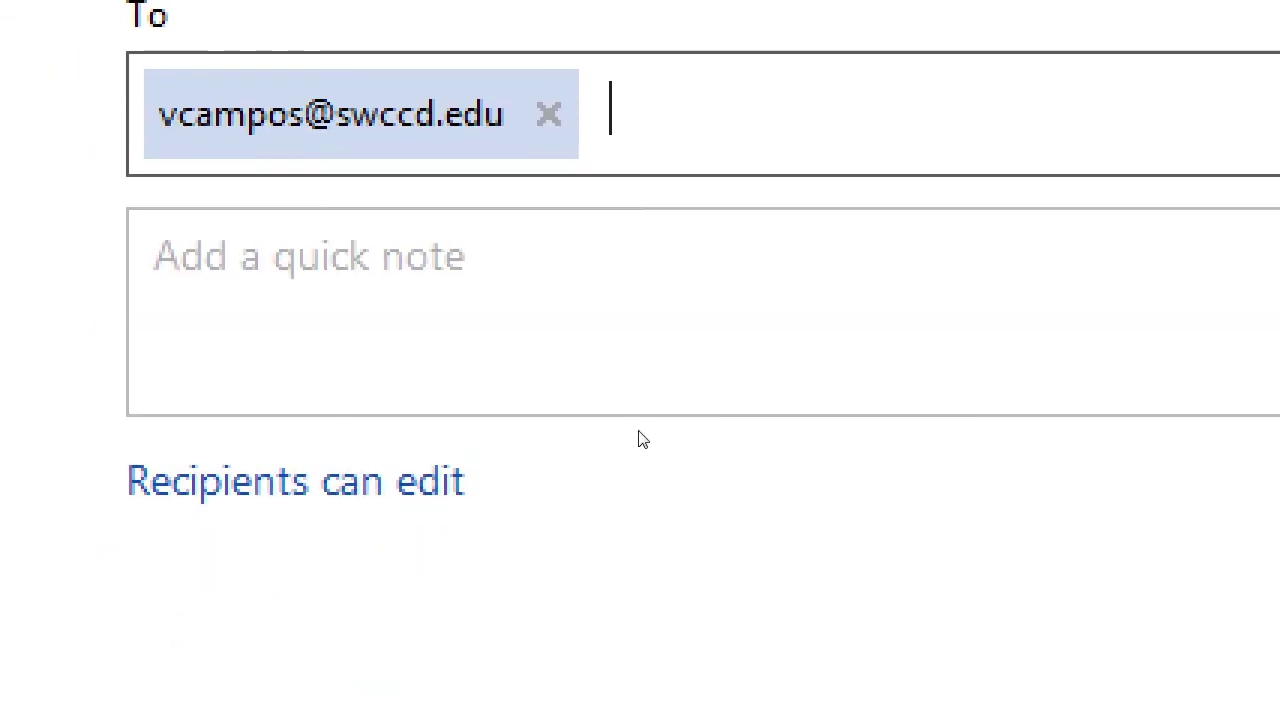
{"action": "left_click", "coordinate": [655, 348]}
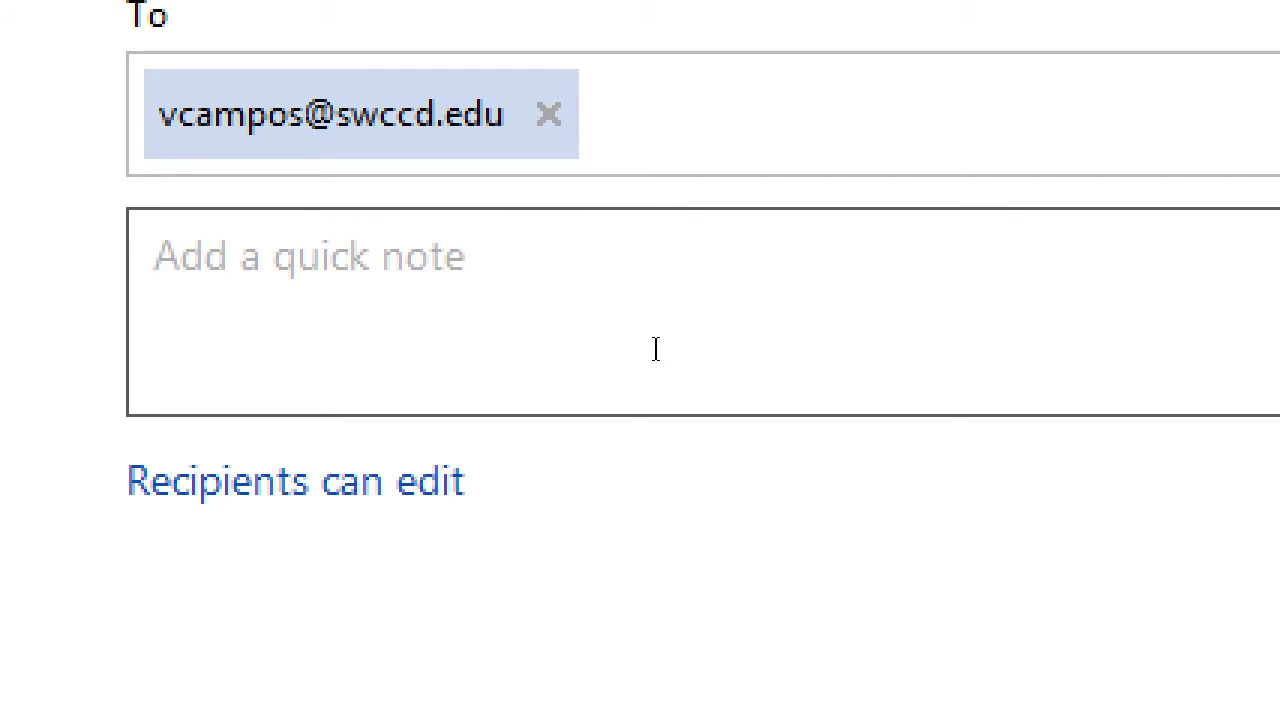
{"action": "type", "text": "CIS"}
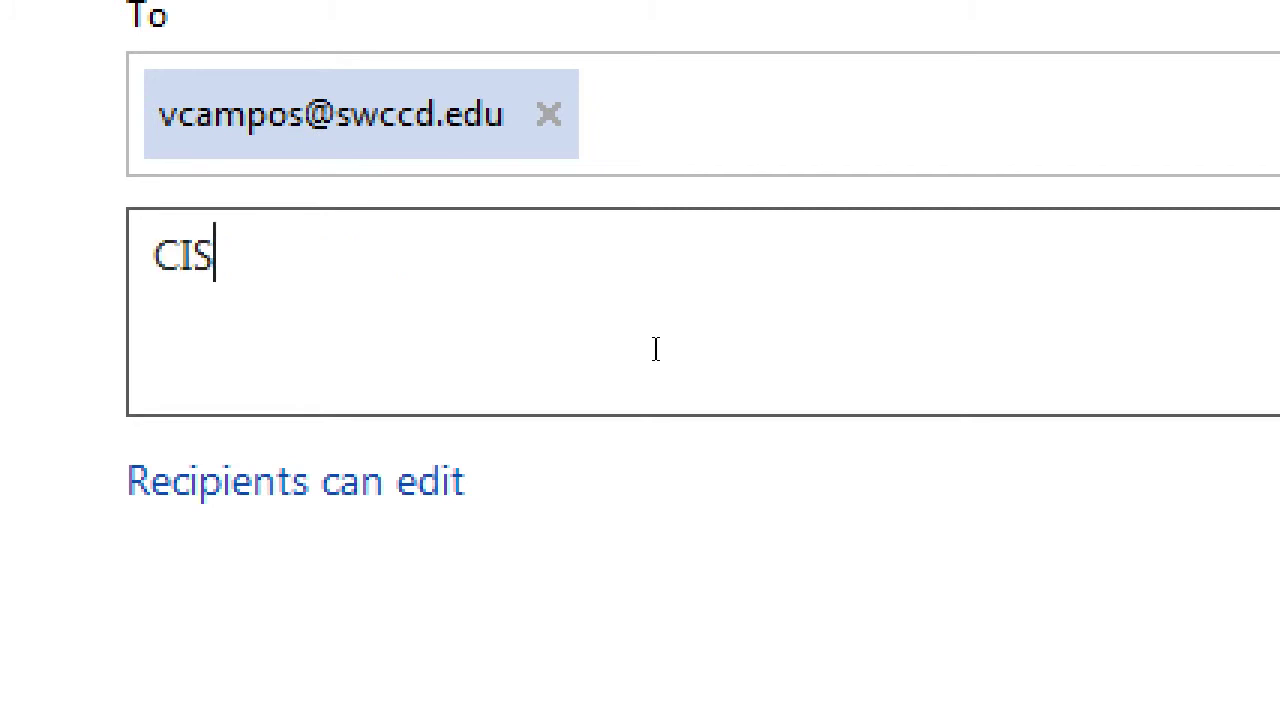
{"action": "type", "text": "257 03"}
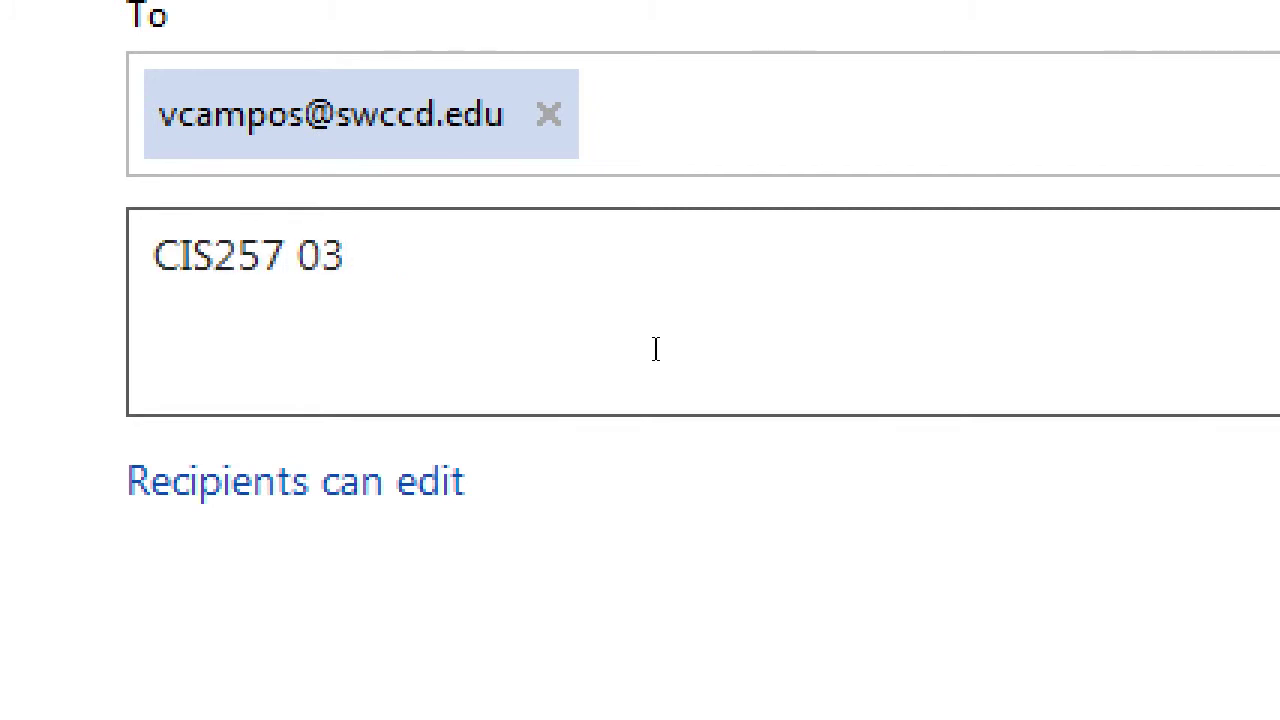
{"action": "type", "text": " Analytics"}
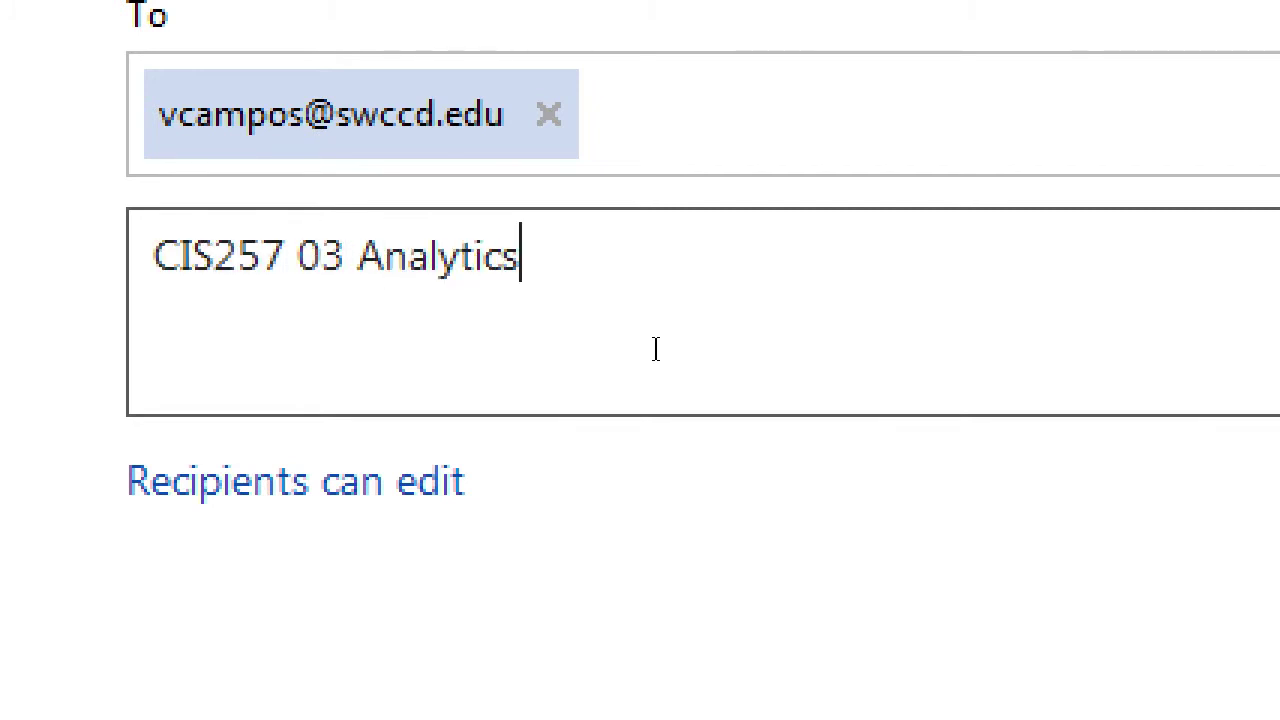
{"action": "key", "text": "Left"}
{"action": "key", "text": "Left"}
{"action": "key", "text": "Left"}
{"action": "key", "text": "Left"}
{"action": "key", "text": "Left"}
{"action": "key", "text": "Left"}
{"action": "key", "text": "Left"}
{"action": "key", "text": "Left"}
{"action": "key", "text": "Left"}
{"action": "type", "text": "SMITH"}
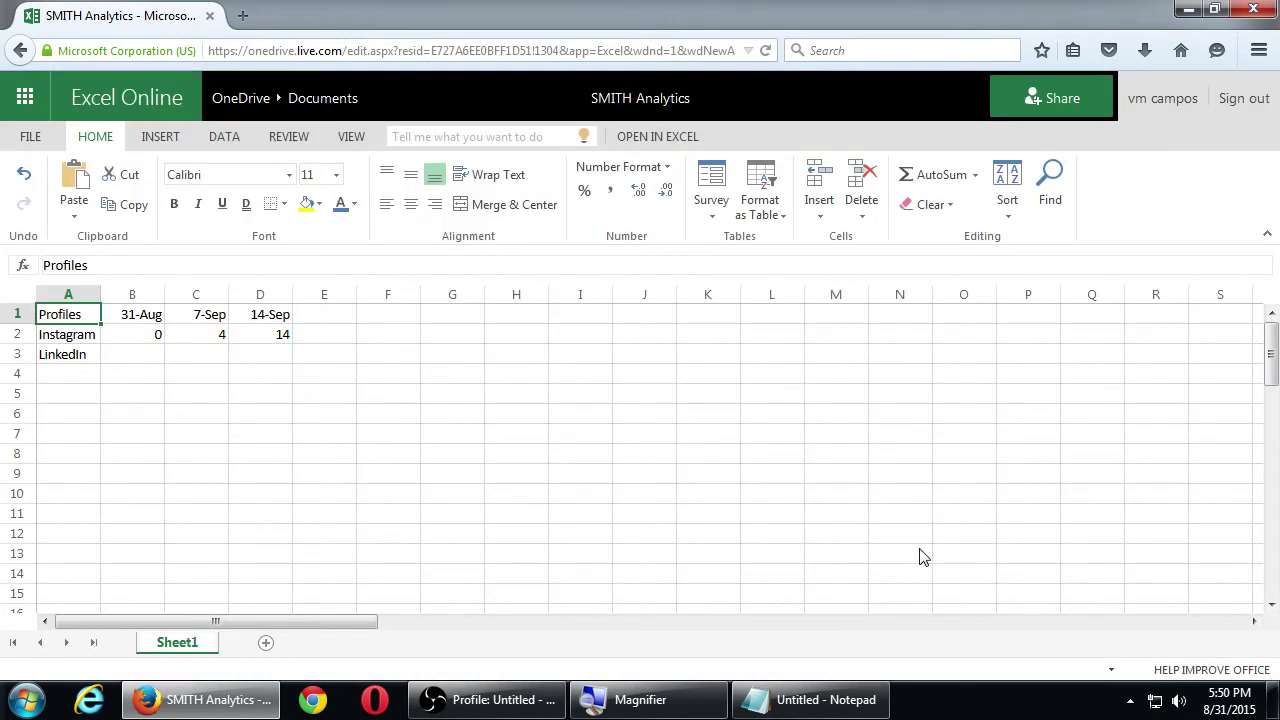
Close the sharing summary to return to the SMITH Analytics worksheet
{"action": "left_click", "coordinate": [920, 548]}
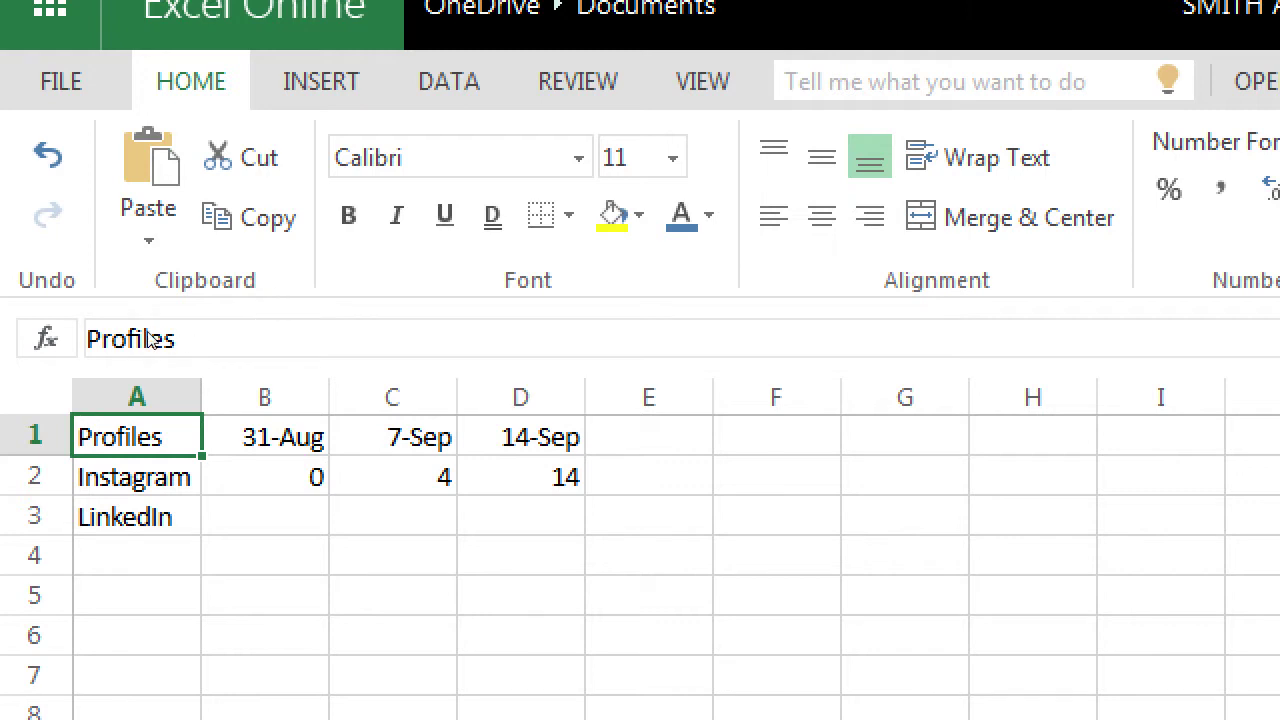
Delete the Instagram values 0, 4 and 14 from B2:D2, ending at A4
{"action": "key", "text": "Down"}
{"action": "key", "text": "Right"}
{"action": "key", "text": "Delete"}
{"action": "key", "text": "Right"}
{"action": "key", "text": "Delete"}
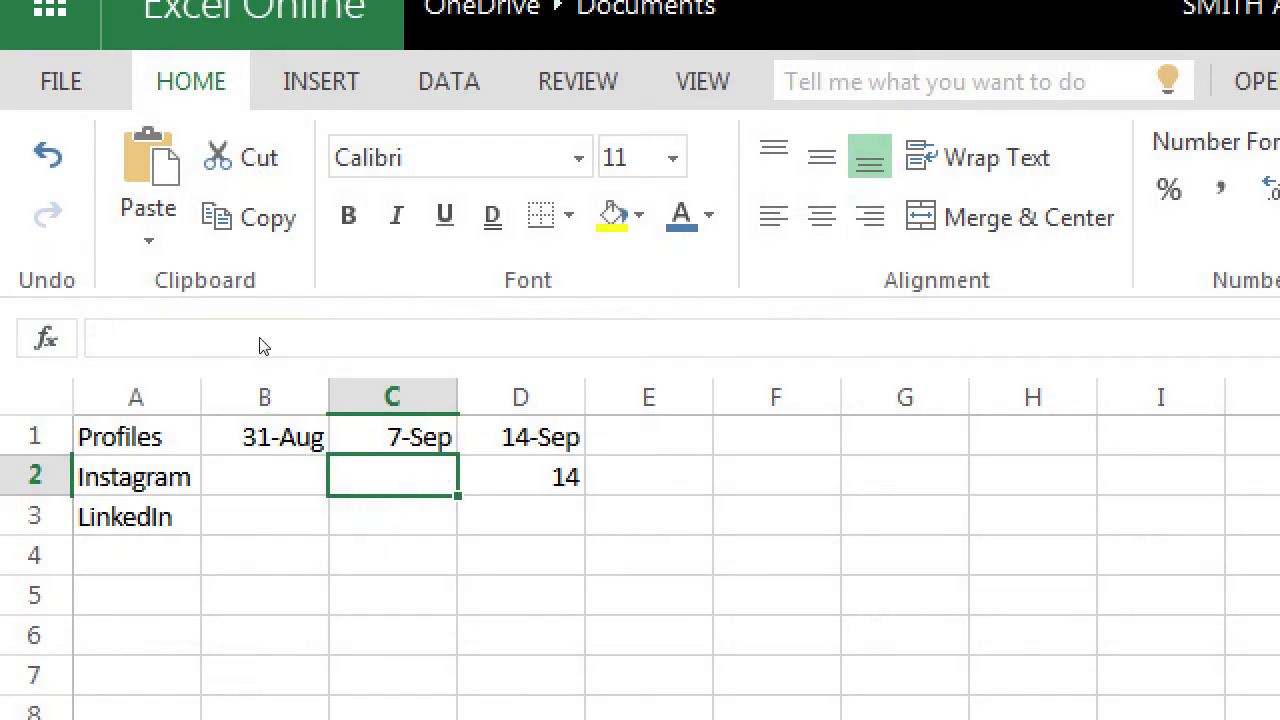
{"action": "key", "text": "Right"}
{"action": "key", "text": "Delete"}
{"action": "key", "text": "Down"}
{"action": "key", "text": "Down"}
{"action": "key", "text": "Home"}
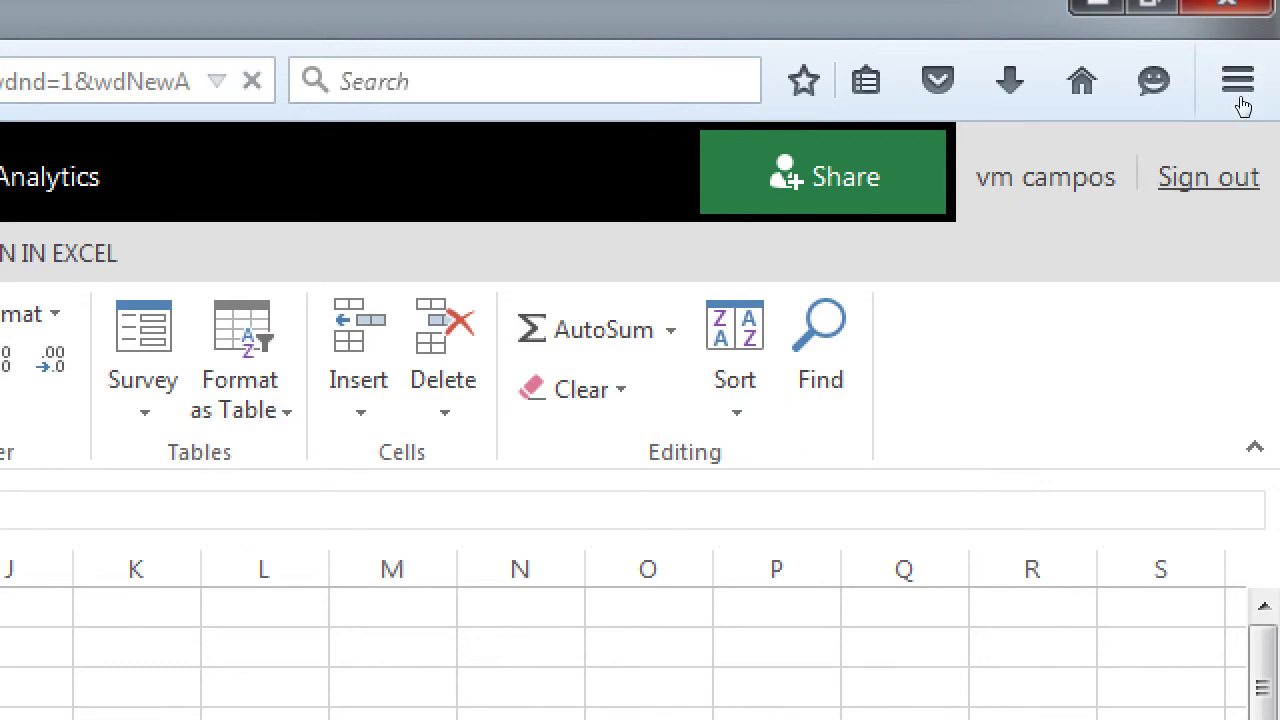
Close the Firefox window holding the workbook, with the screen briefly magnified and restored
{"action": "left_click", "coordinate": [1252, 11]}
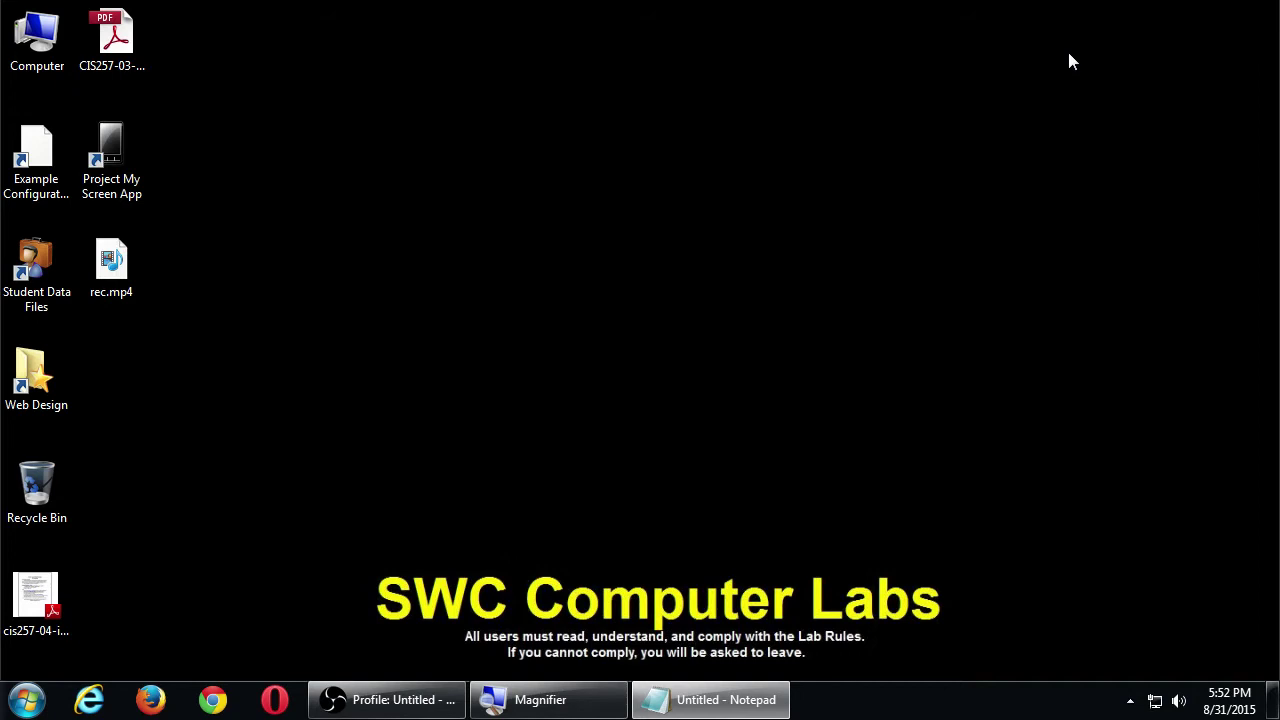
{"action": "key", "text": "super+plus"}
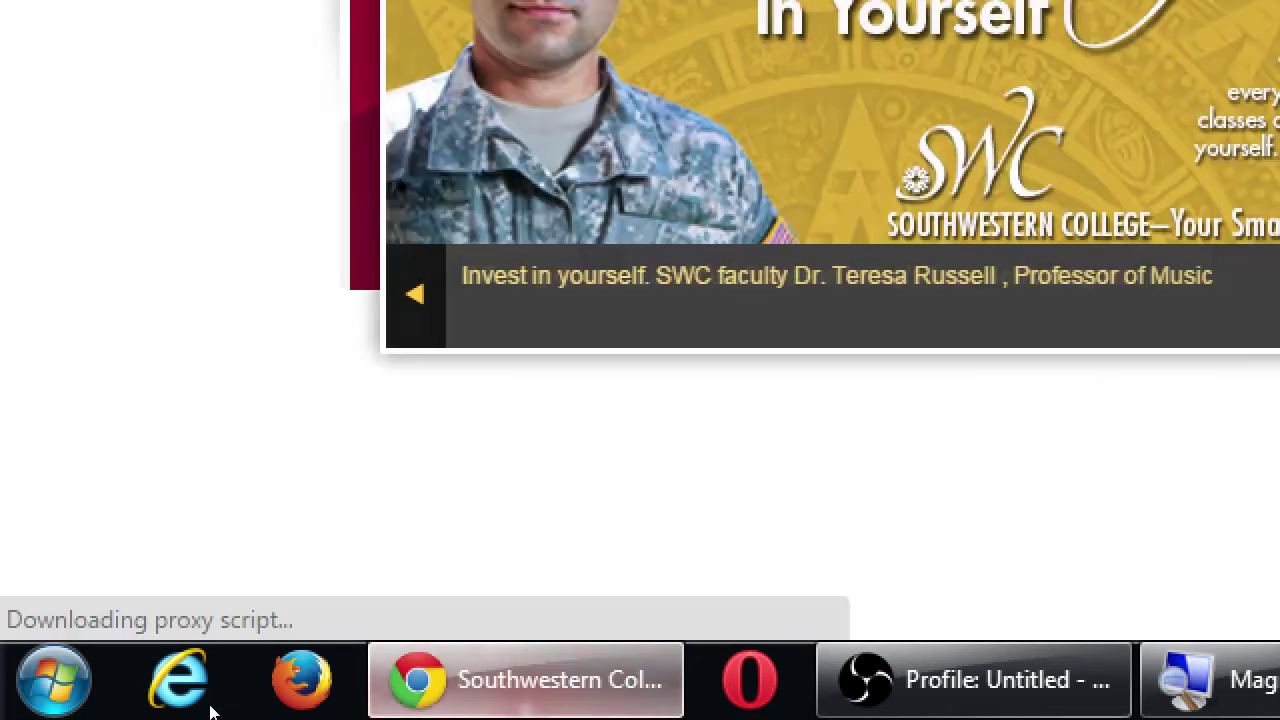
{"action": "key", "text": "super+minus"}
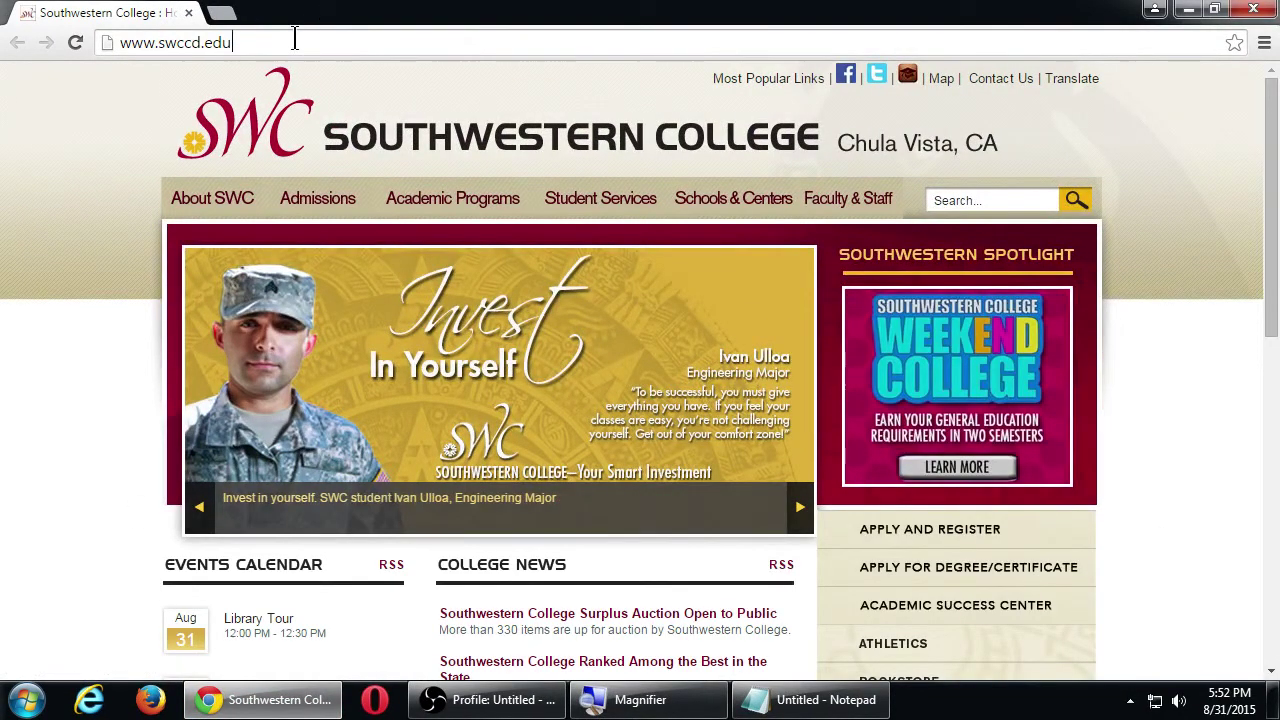
Load office.com from Chrome's address bar, correcting a typo along the way
{"action": "left_click", "coordinate": [295, 38]}
{"action": "key", "text": "super+plus"}
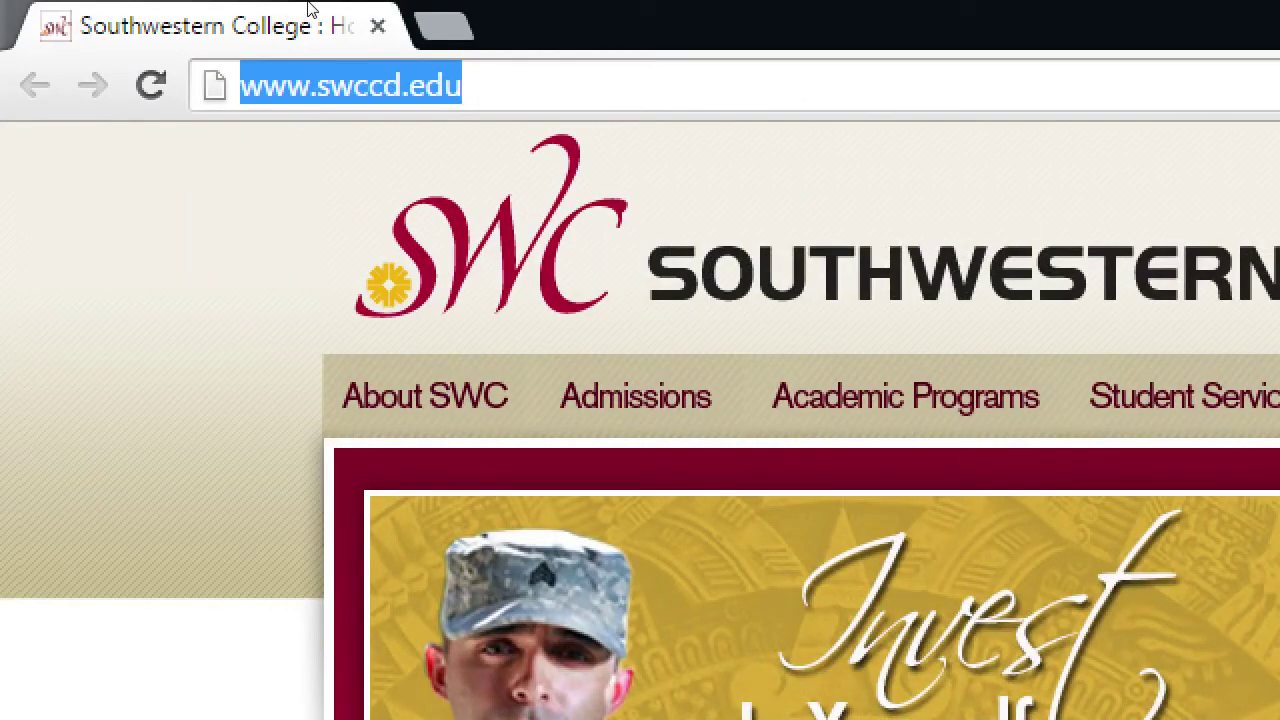
{"action": "type", "text": "off"}
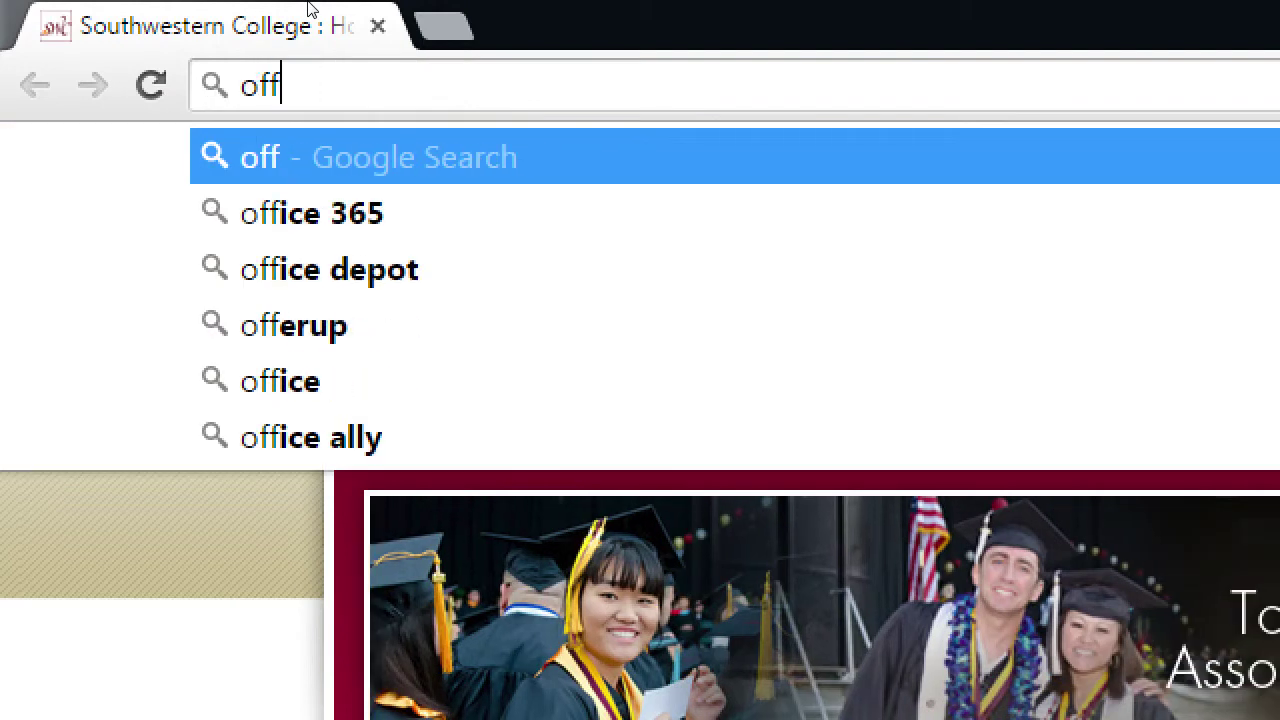
{"action": "type", "text": "ice.com"}
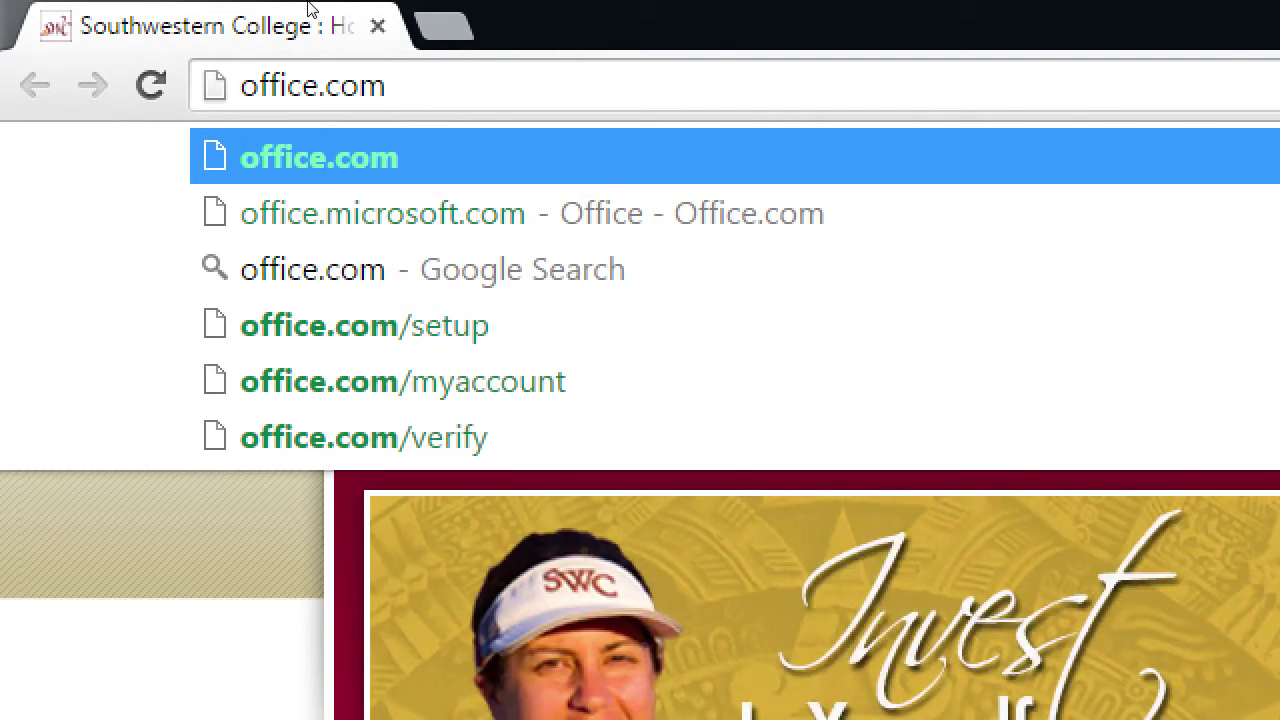
{"action": "key", "text": "Return"}
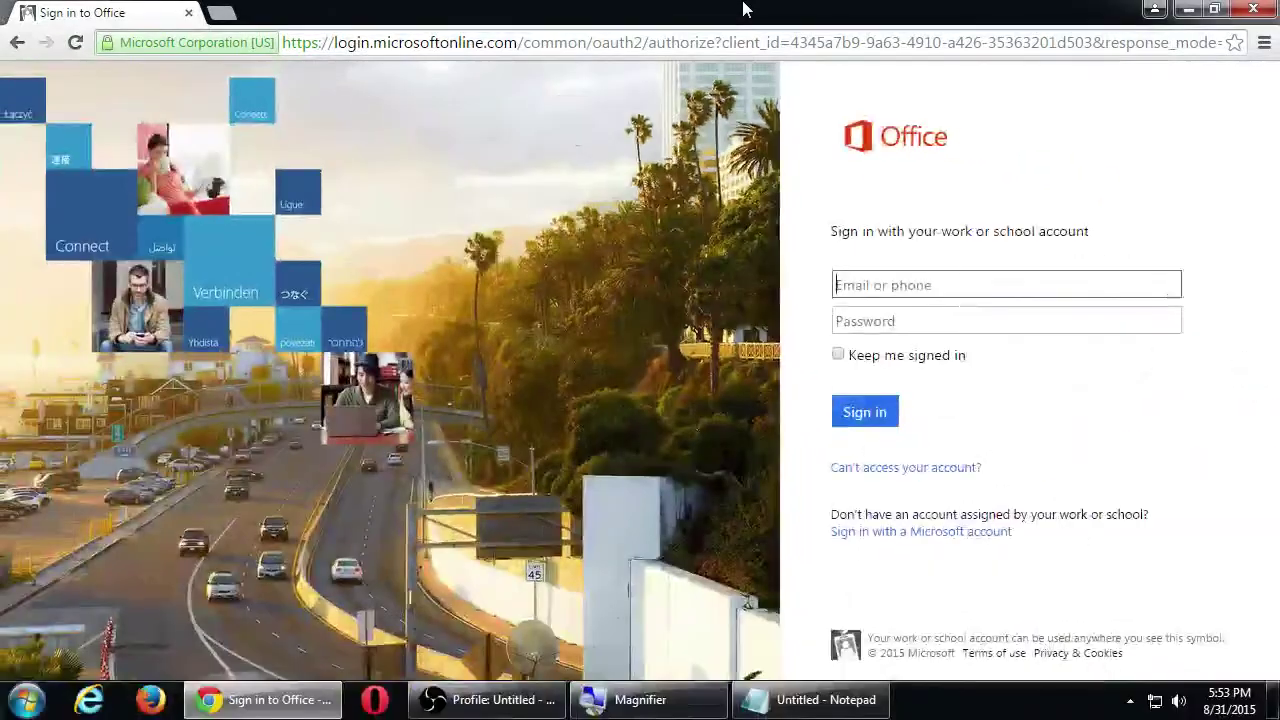
Restore Chrome to the left half and untick OBS's Monitor Capture source to hide the screen
{"action": "double_click", "coordinate": [743, 9]}
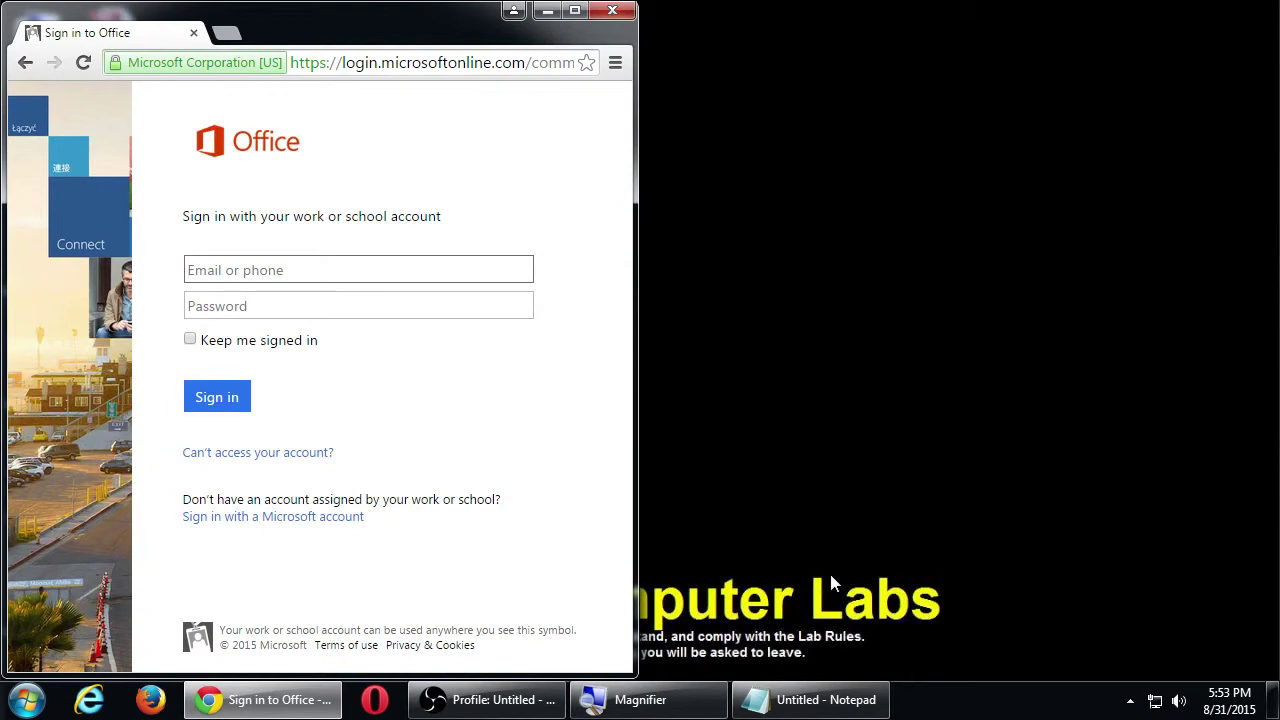
{"action": "left_click", "coordinate": [488, 700]}
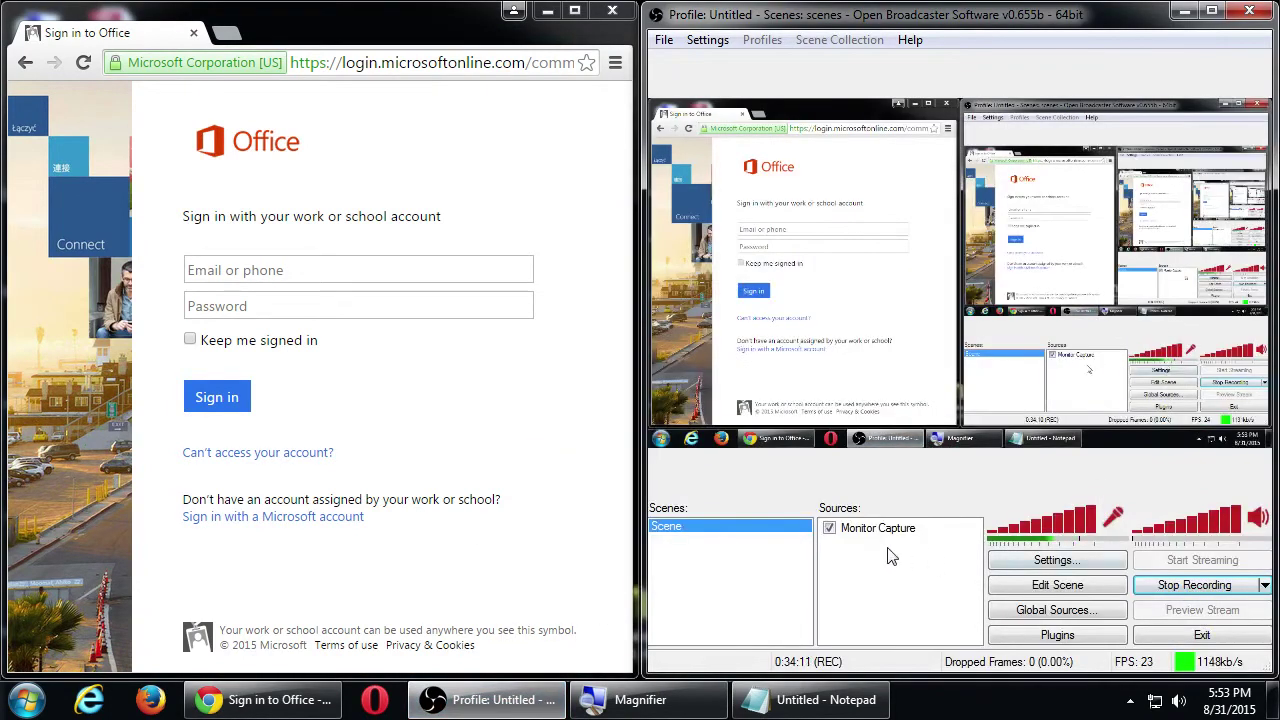
{"action": "left_click", "coordinate": [837, 538]}
{"action": "left_click", "coordinate": [831, 529]}
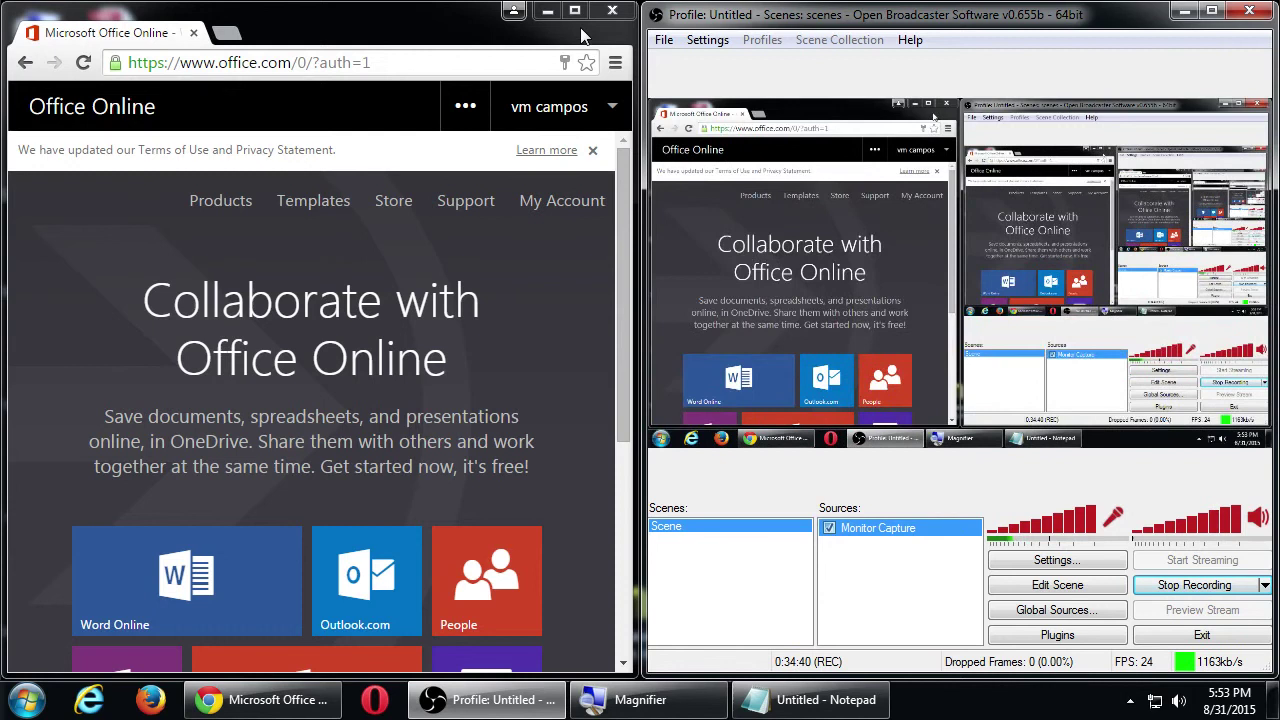
Resume screen capture and bring the signed-in Office home page into view
{"action": "left_click", "coordinate": [578, 22]}
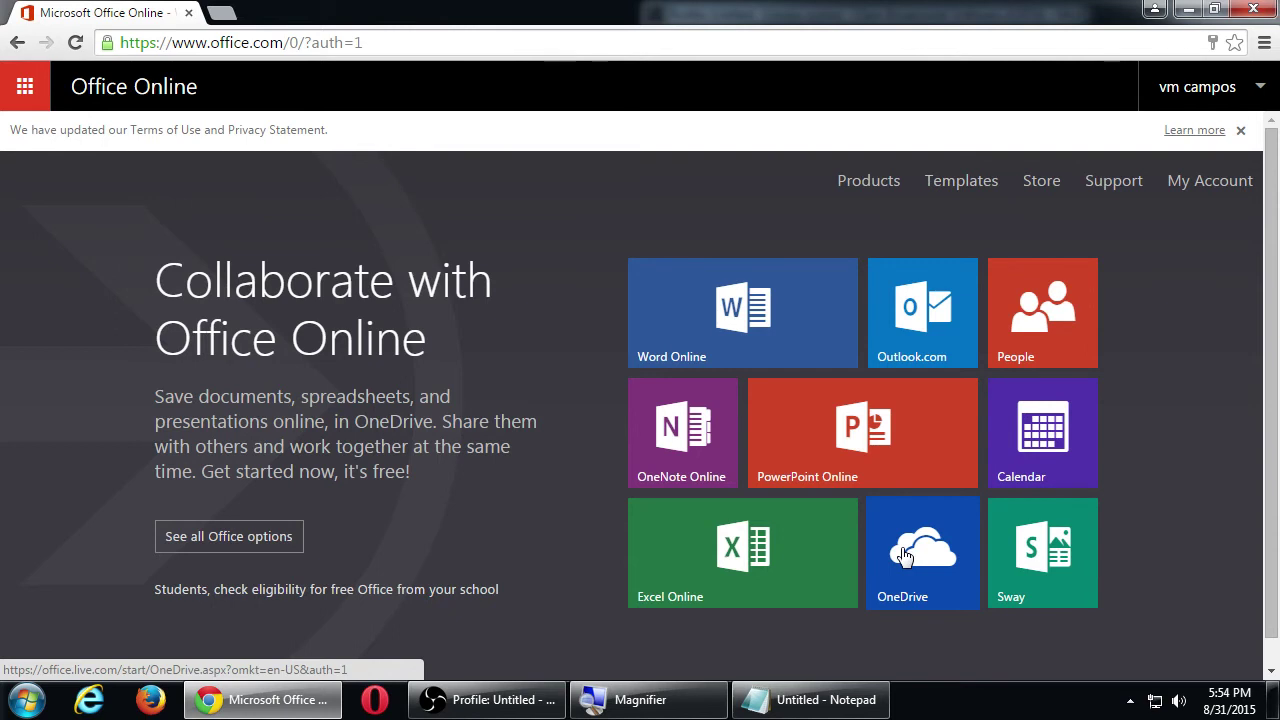
Open OneDrive from its tile on the Office home page
{"action": "left_click", "coordinate": [903, 556]}
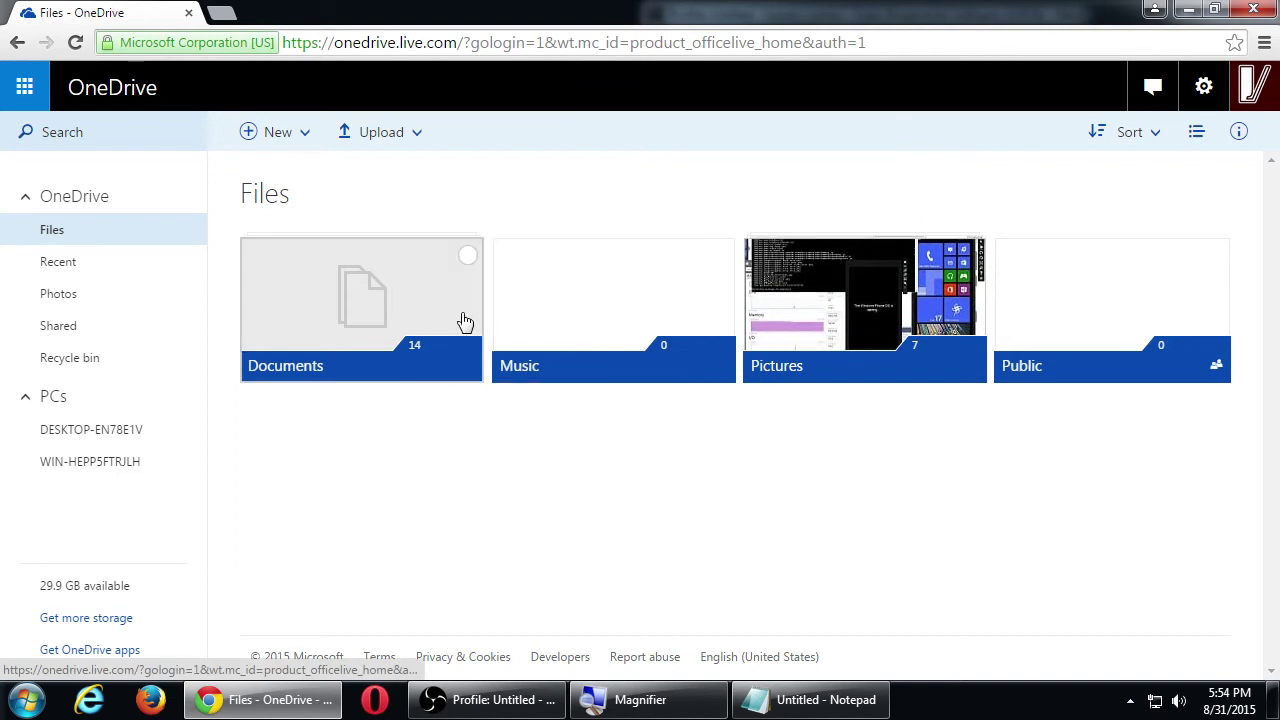
Browse the OneDrive Documents folder's files, go back to Files, then reopen Documents
{"action": "left_click", "coordinate": [373, 322]}
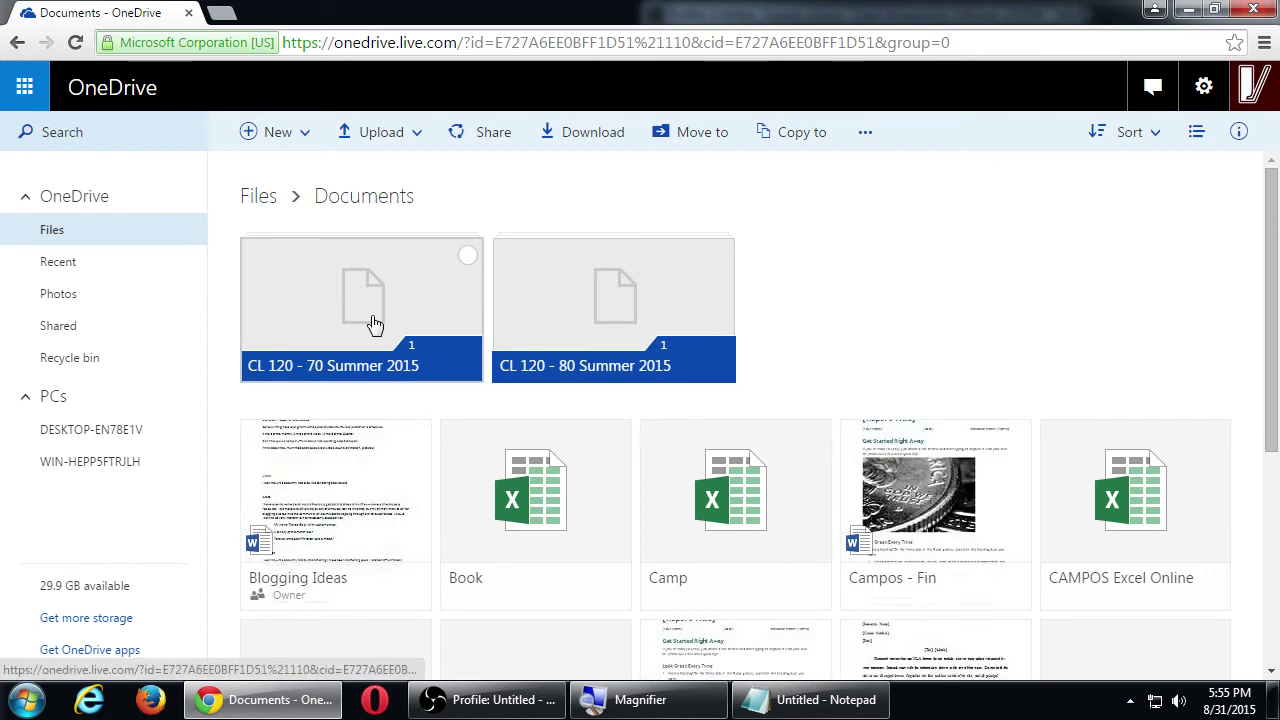
{"action": "scroll", "coordinate": [371, 318], "scroll_direction": "down", "scroll_amount": 2}
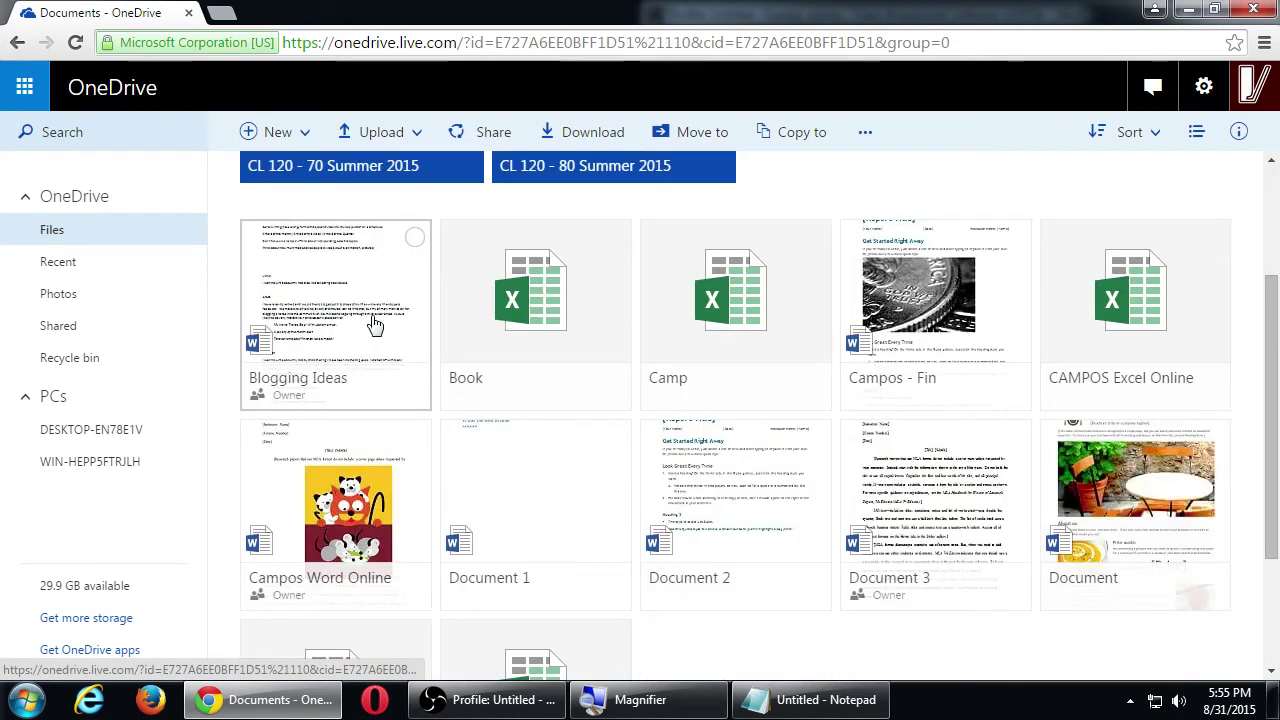
{"action": "scroll", "coordinate": [1106, 370], "scroll_direction": "down", "scroll_amount": 2}
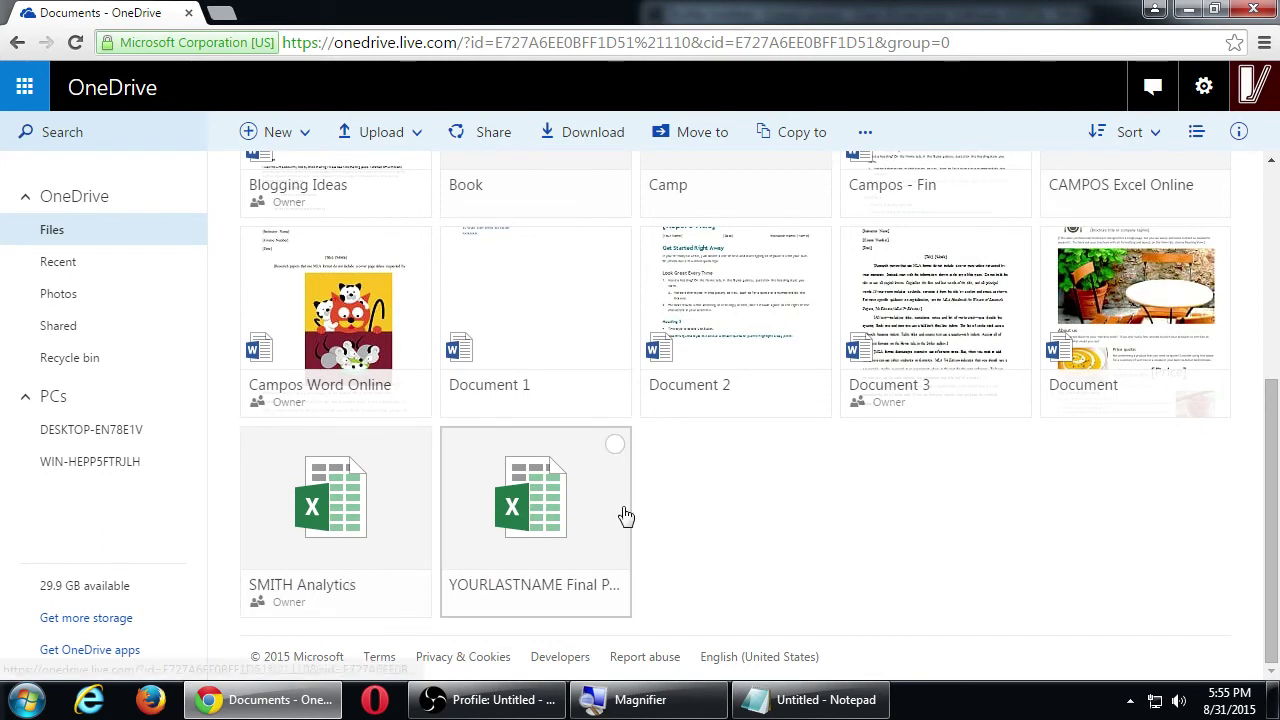
{"action": "scroll", "coordinate": [630, 535], "scroll_direction": "up", "scroll_amount": 4}
{"action": "scroll", "coordinate": [875, 330], "scroll_direction": "down", "scroll_amount": 1}
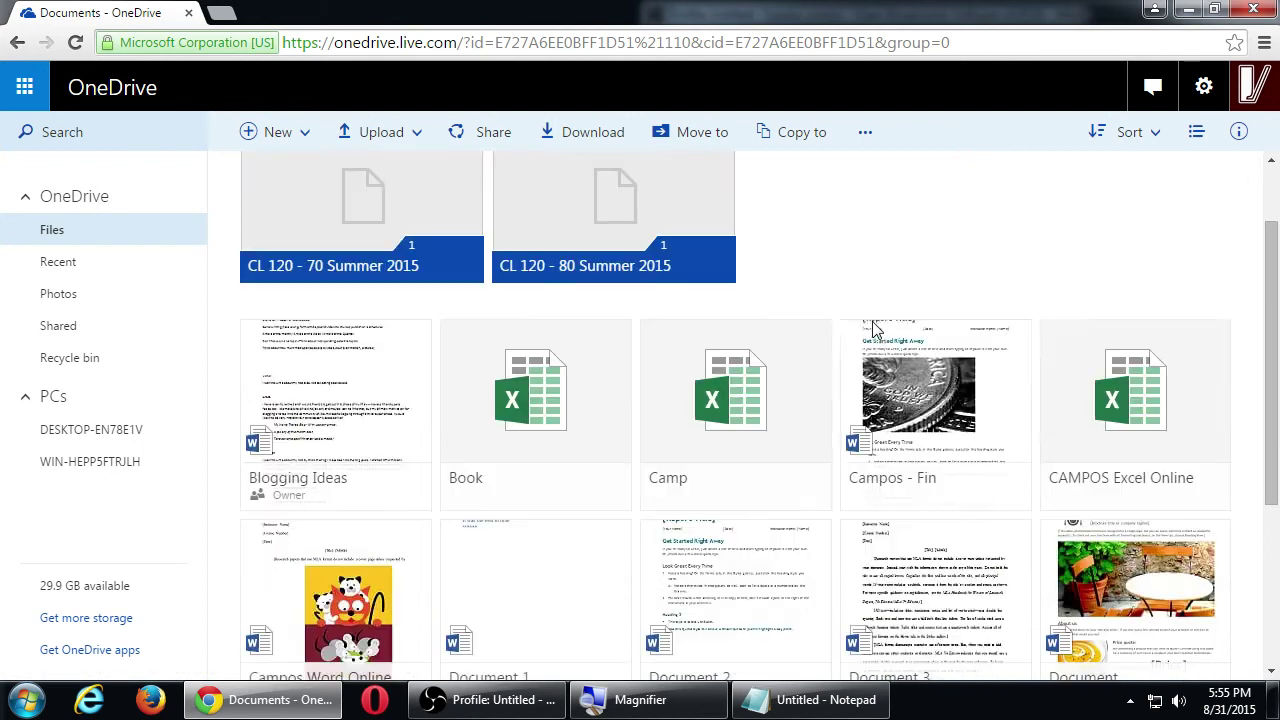
{"action": "scroll", "coordinate": [875, 330], "scroll_direction": "up", "scroll_amount": 1}
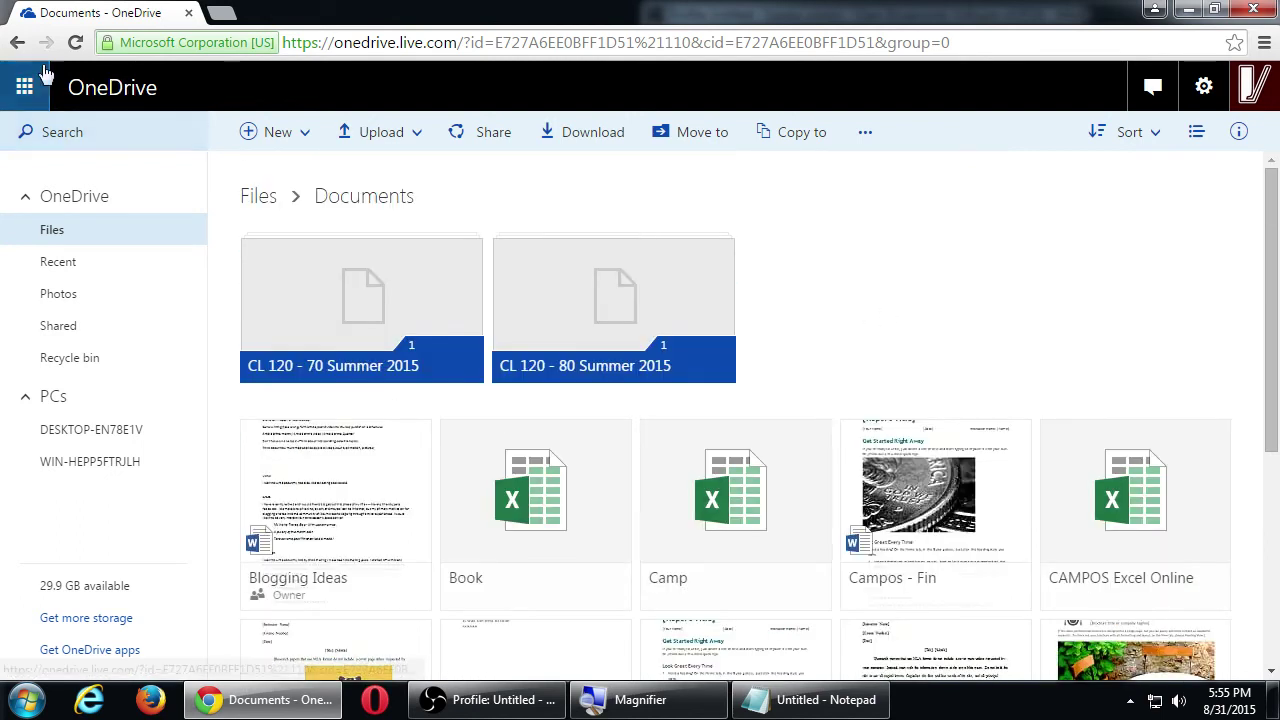
{"action": "left_click", "coordinate": [17, 42]}
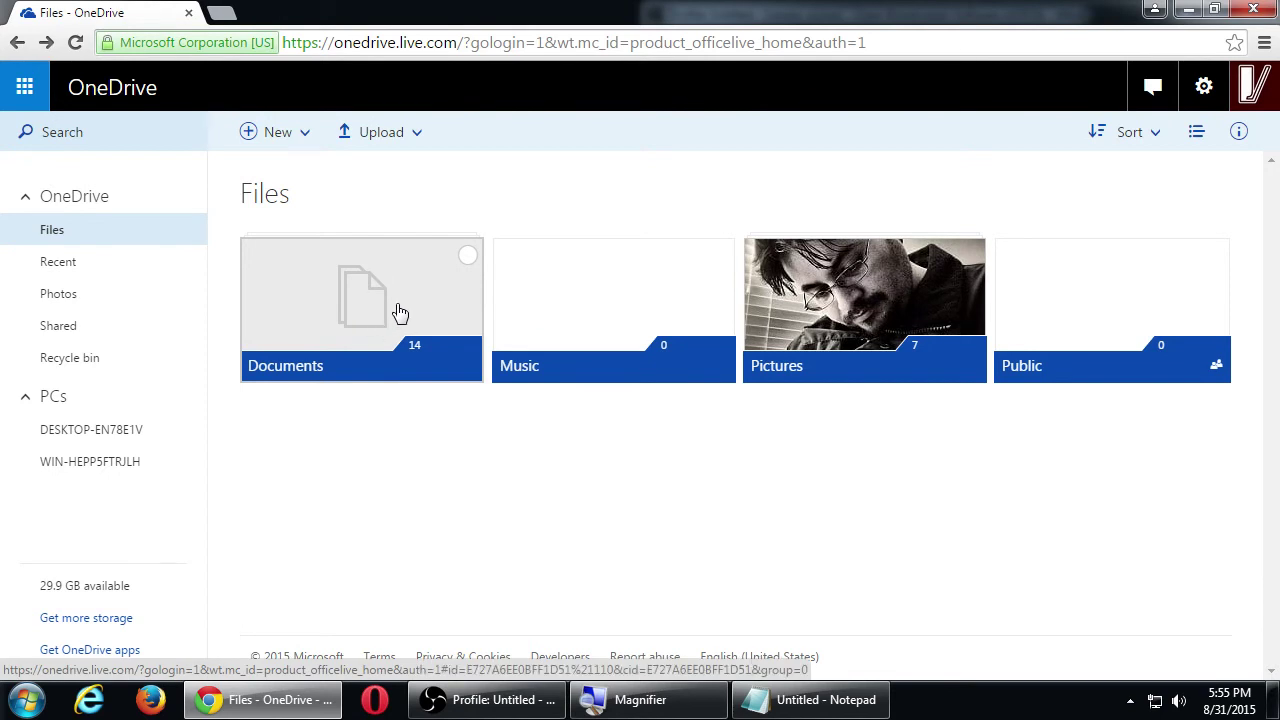
{"action": "left_click", "coordinate": [367, 308]}
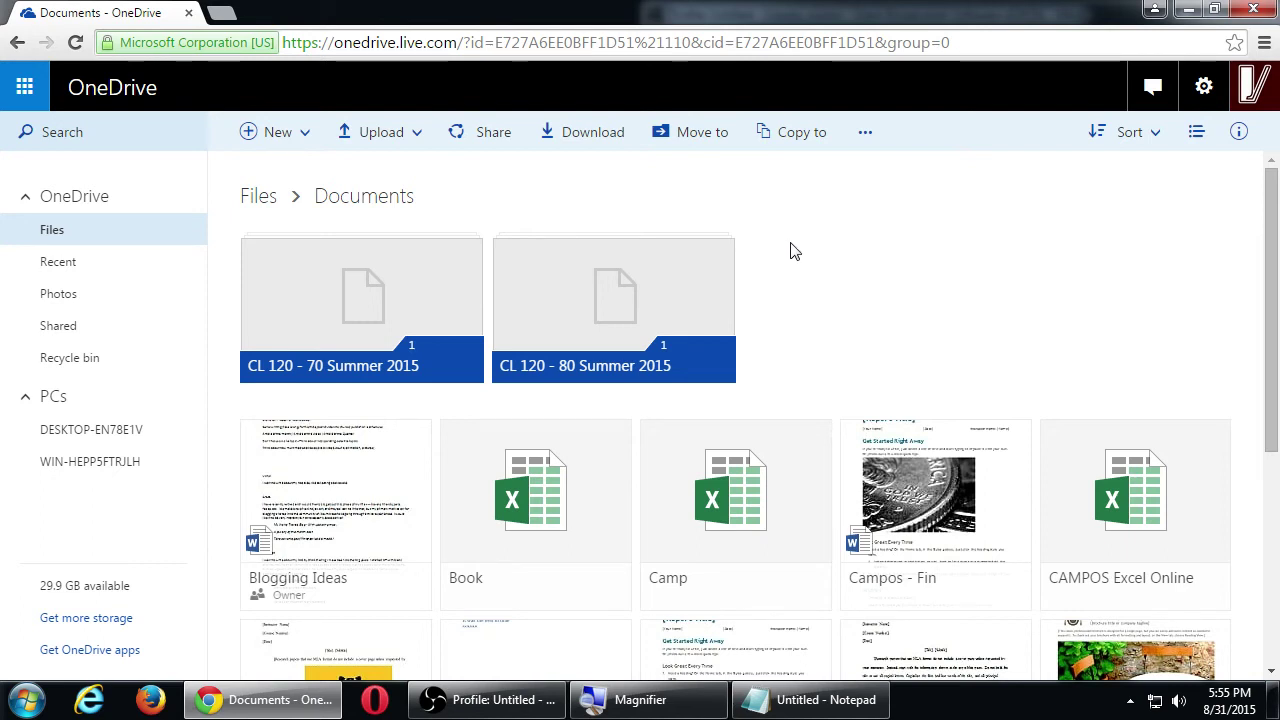
Open the SMITH Analytics workbook, sign out of the Microsoft account, and switch to OBS
{"action": "scroll", "coordinate": [792, 300], "scroll_direction": "down", "scroll_amount": 4}
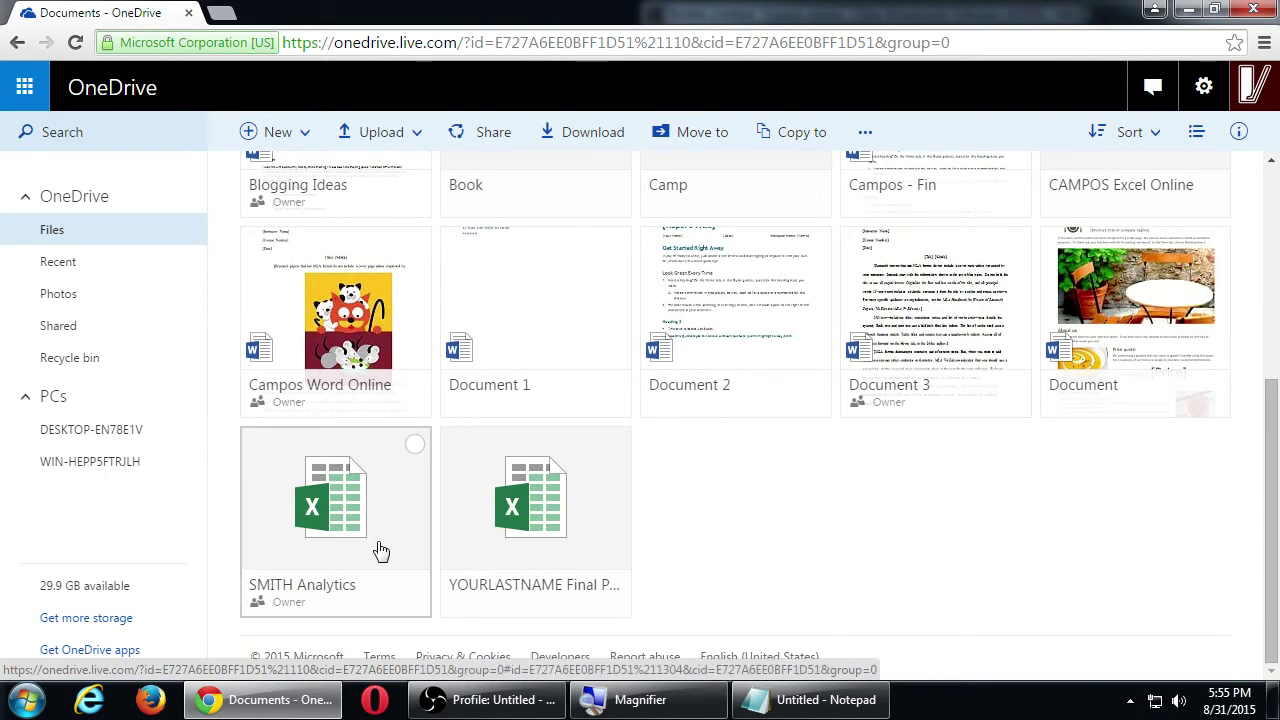
{"action": "key", "text": "super+plus"}
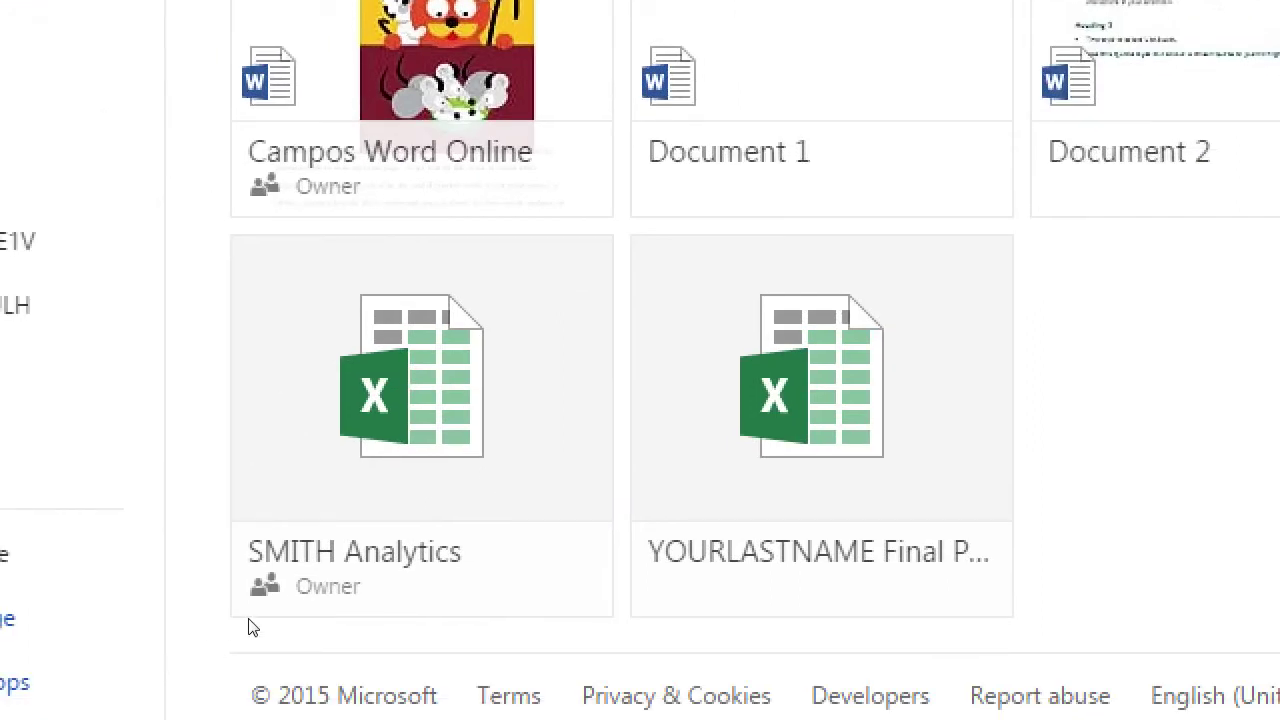
{"action": "key", "text": "super+minus"}
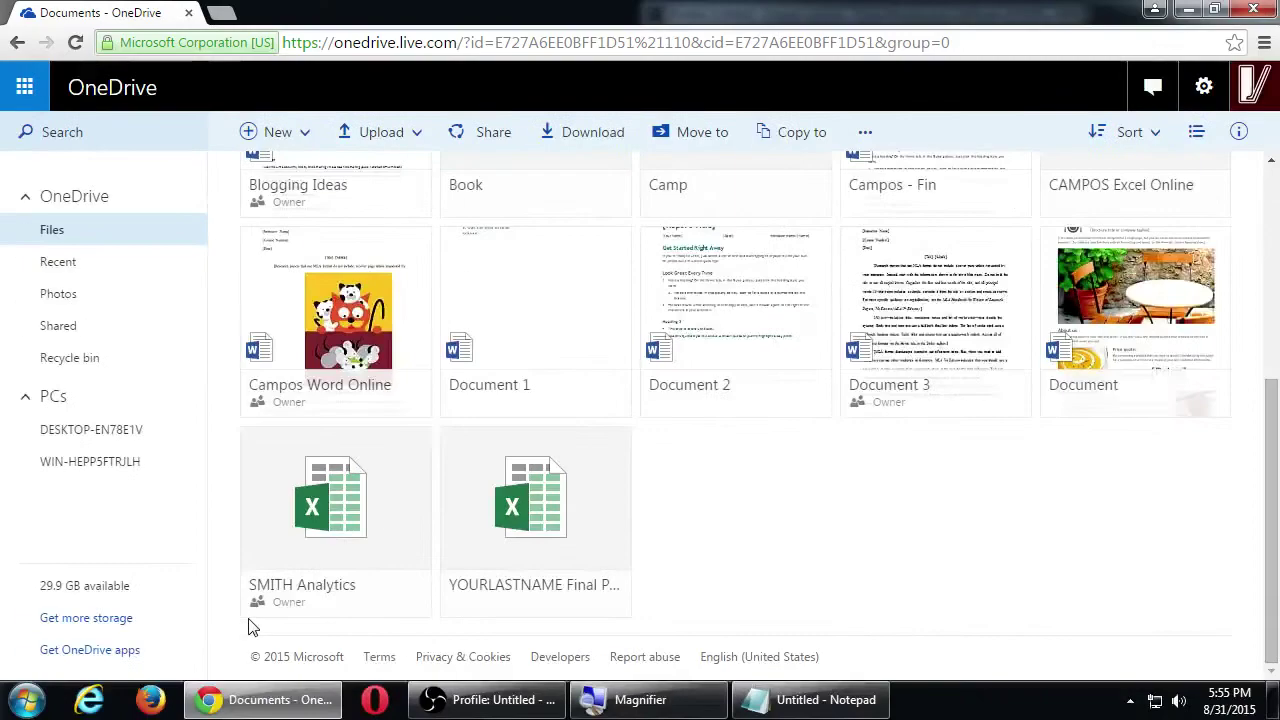
{"action": "left_click", "coordinate": [370, 516]}
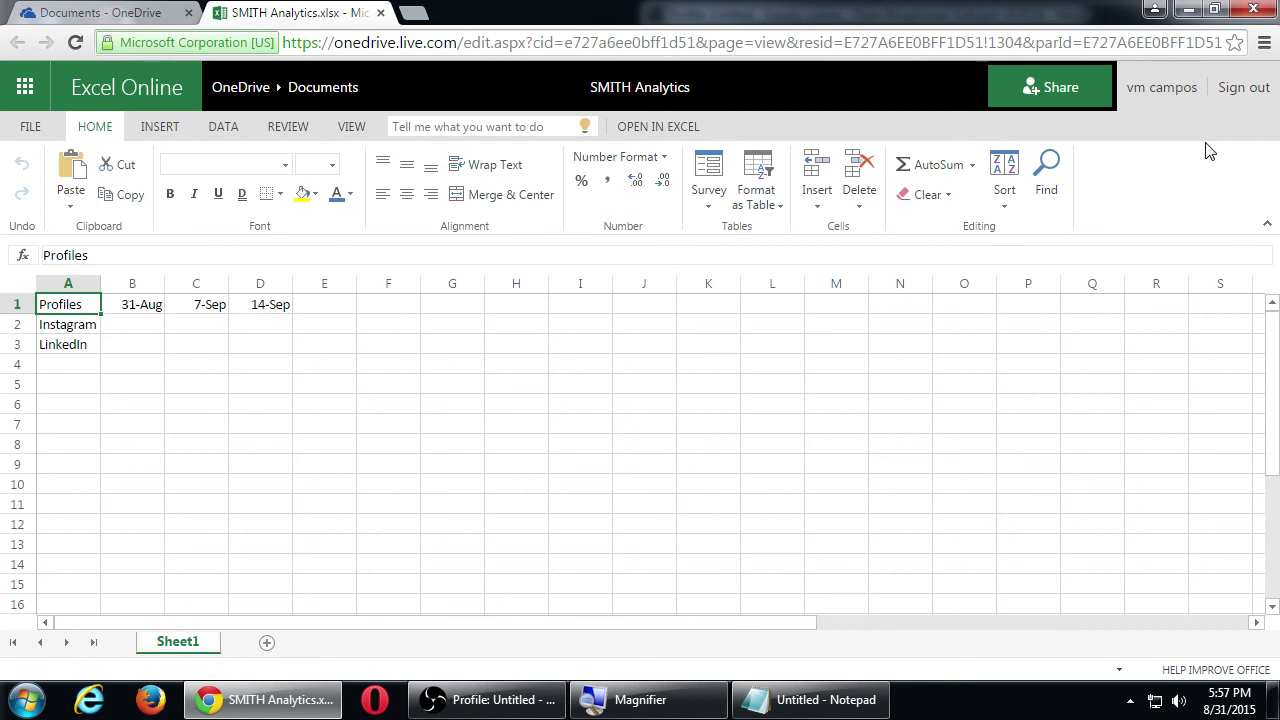
{"action": "left_click", "coordinate": [1244, 92]}
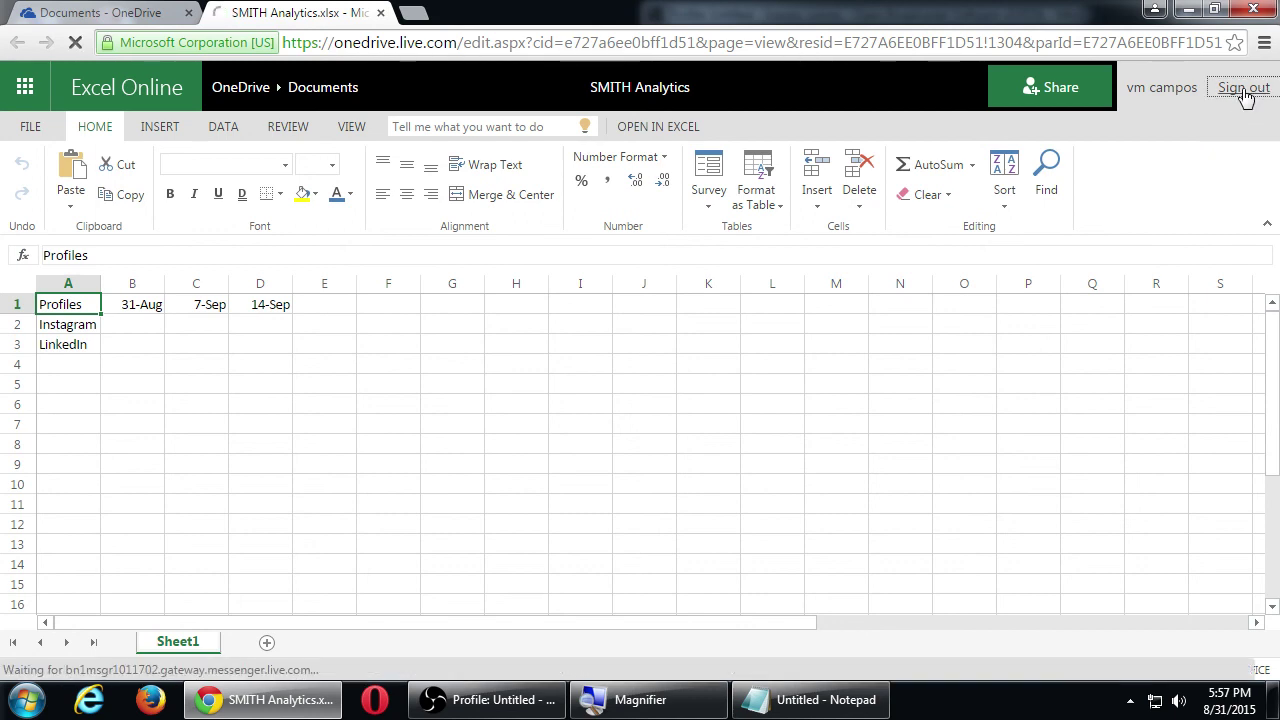
{"action": "left_click", "coordinate": [485, 700]}
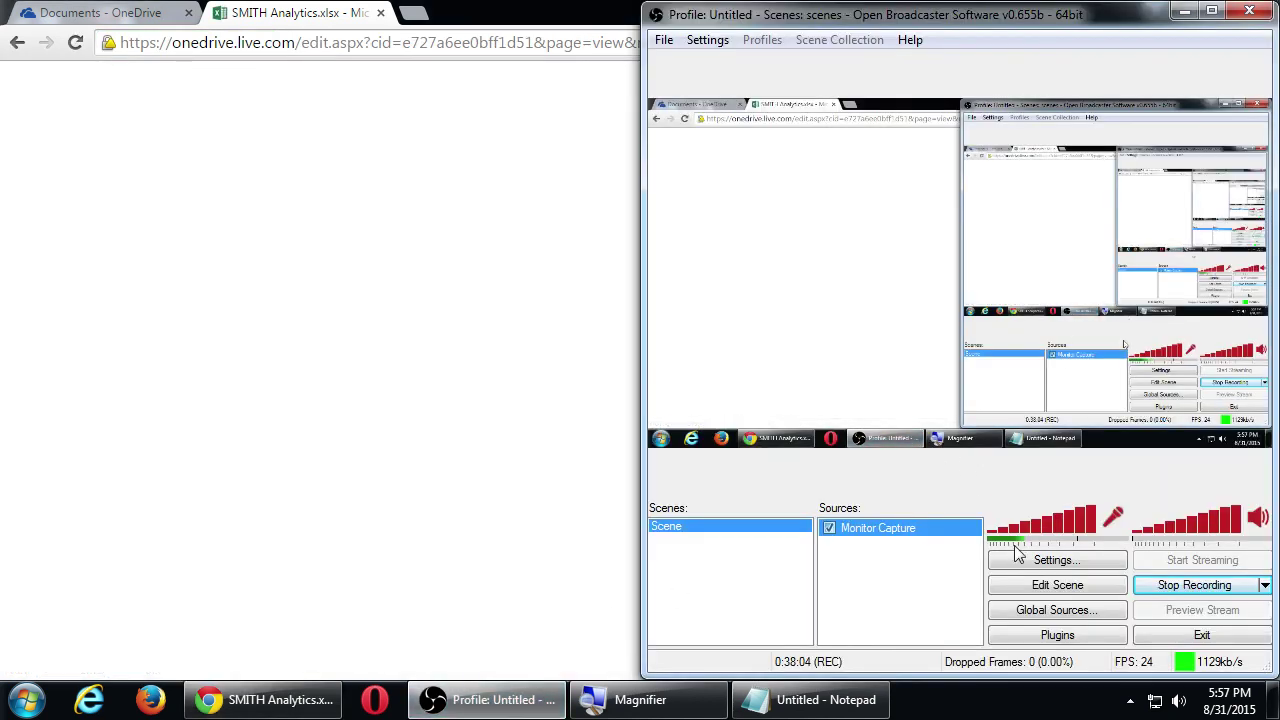